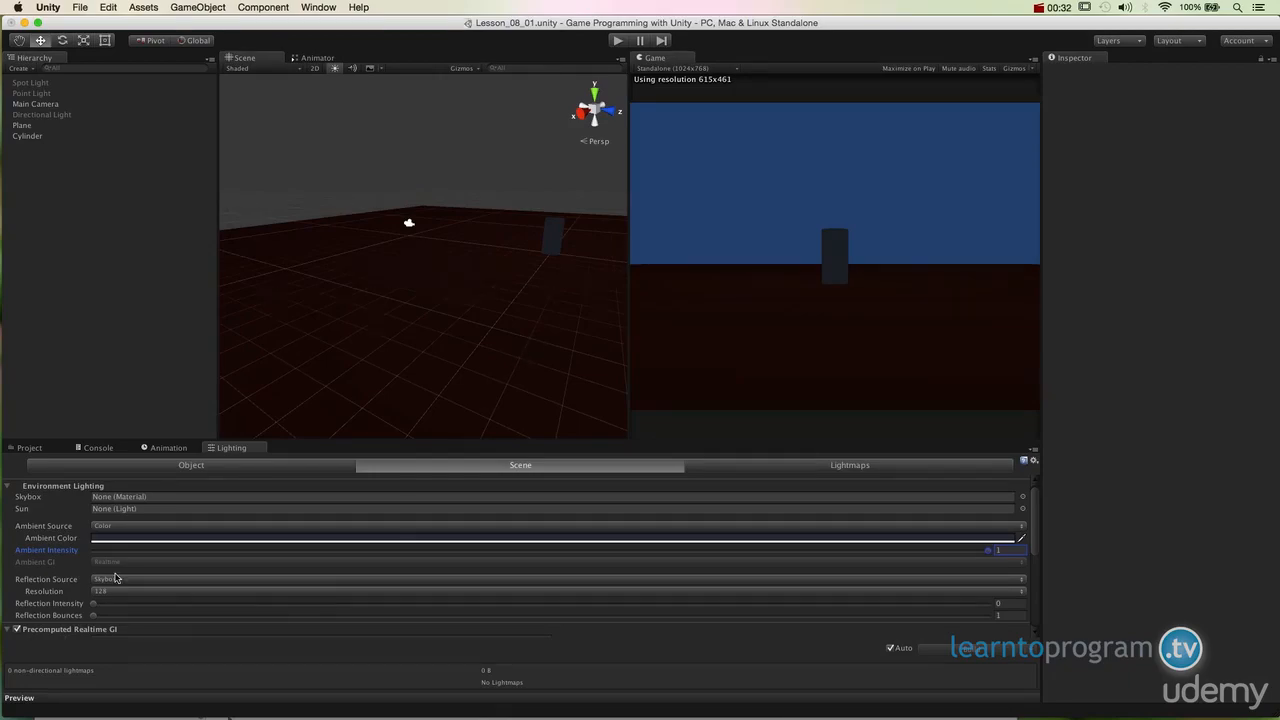
Step: Lower the scene's ambient intensity to 0
drag(133, 551, 88, 554)
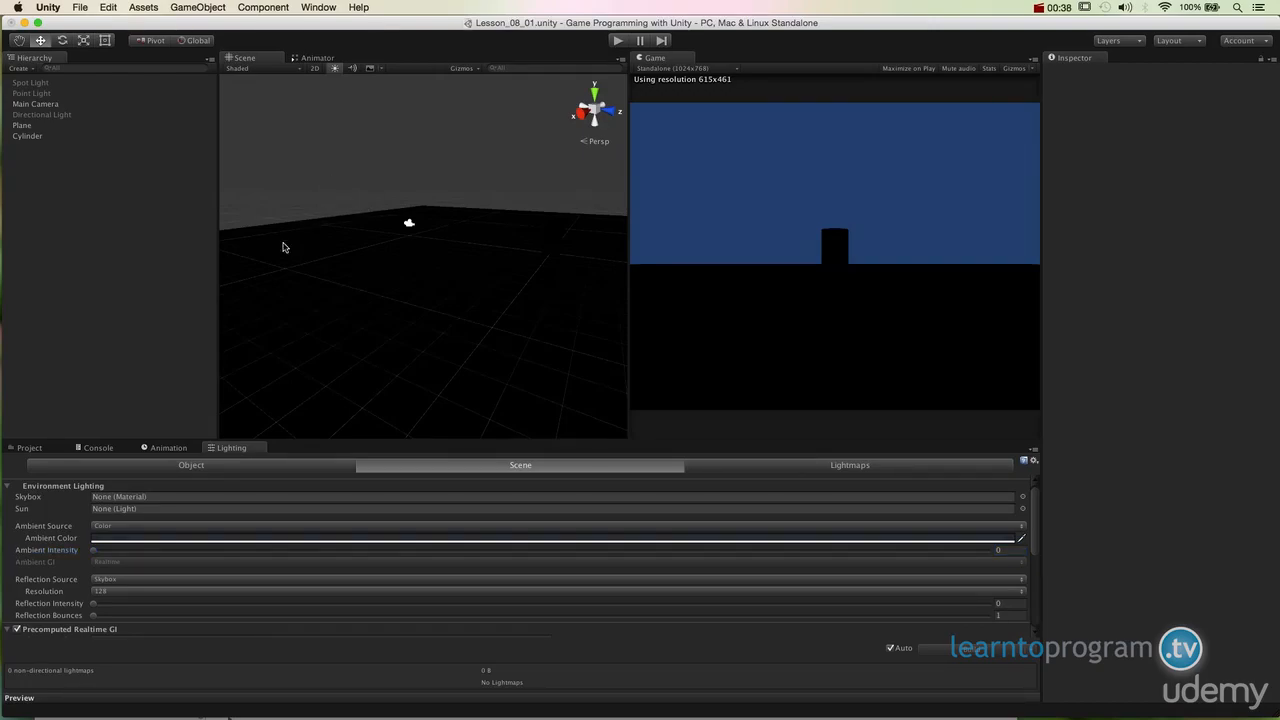
Step: Open the Lighting window, undock it, and dock it back into the lower panel
click(232, 454)
click(318, 7)
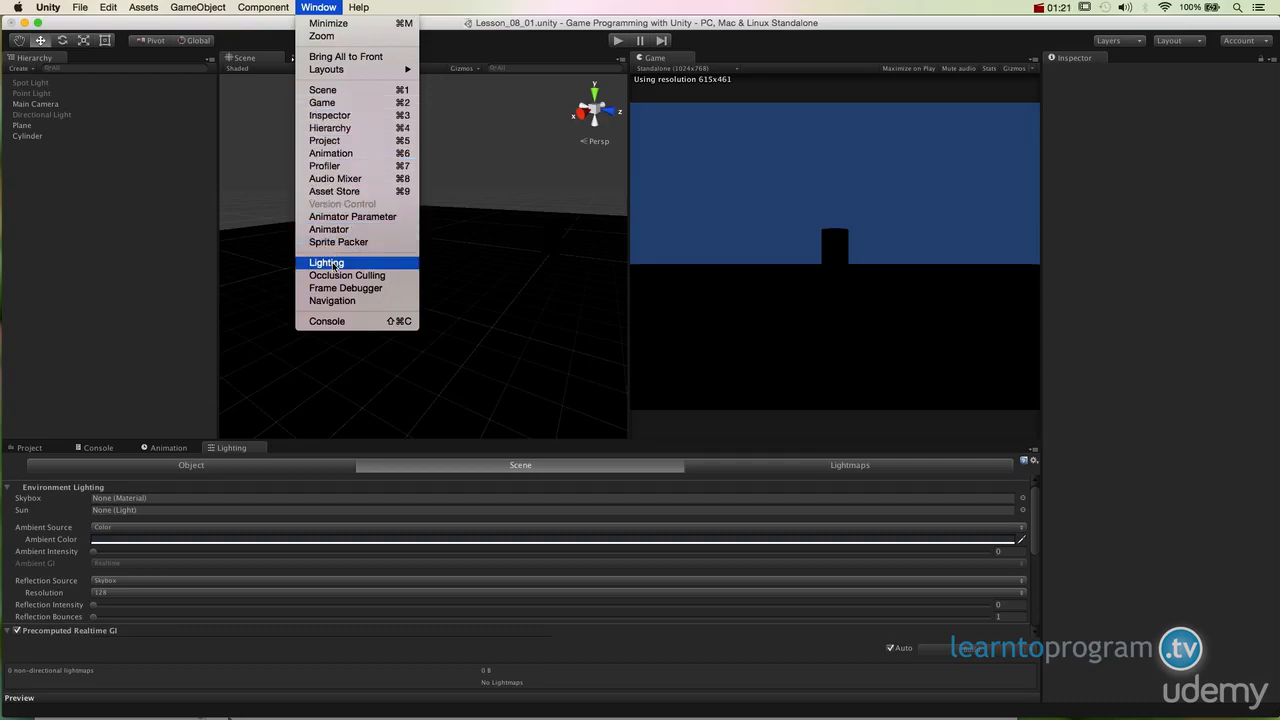
click(328, 229)
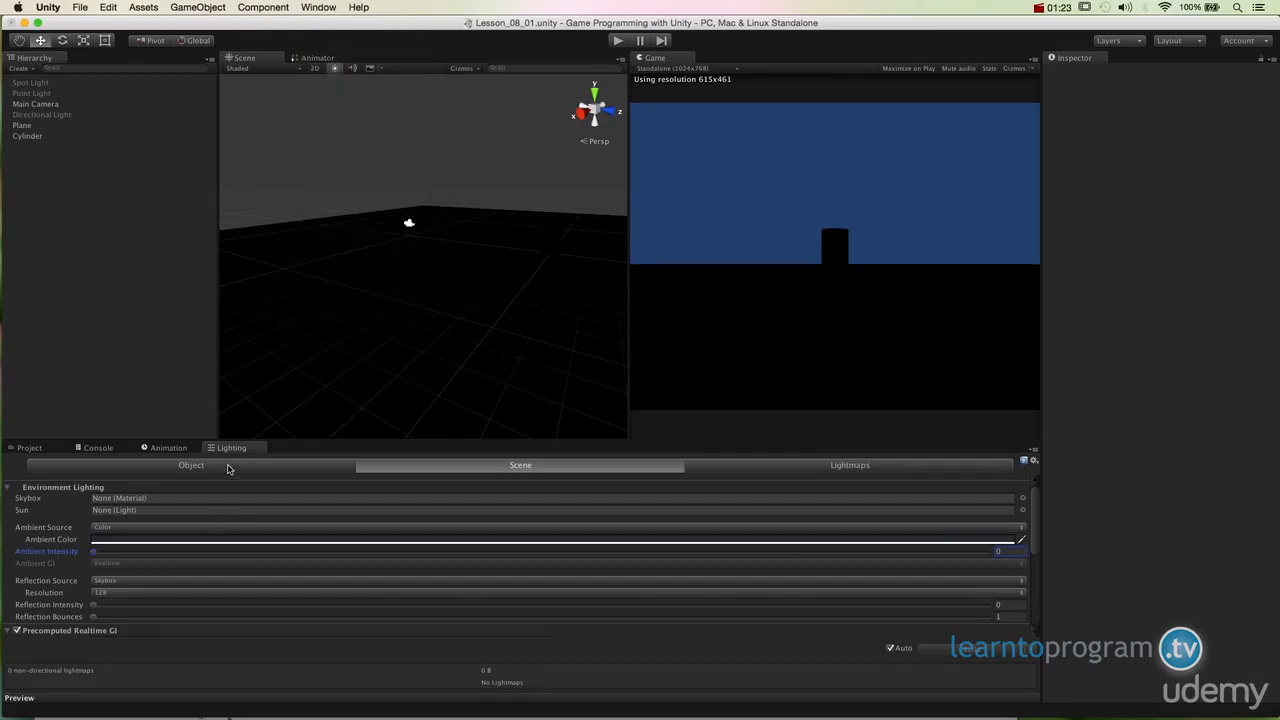
drag(231, 448, 517, 338)
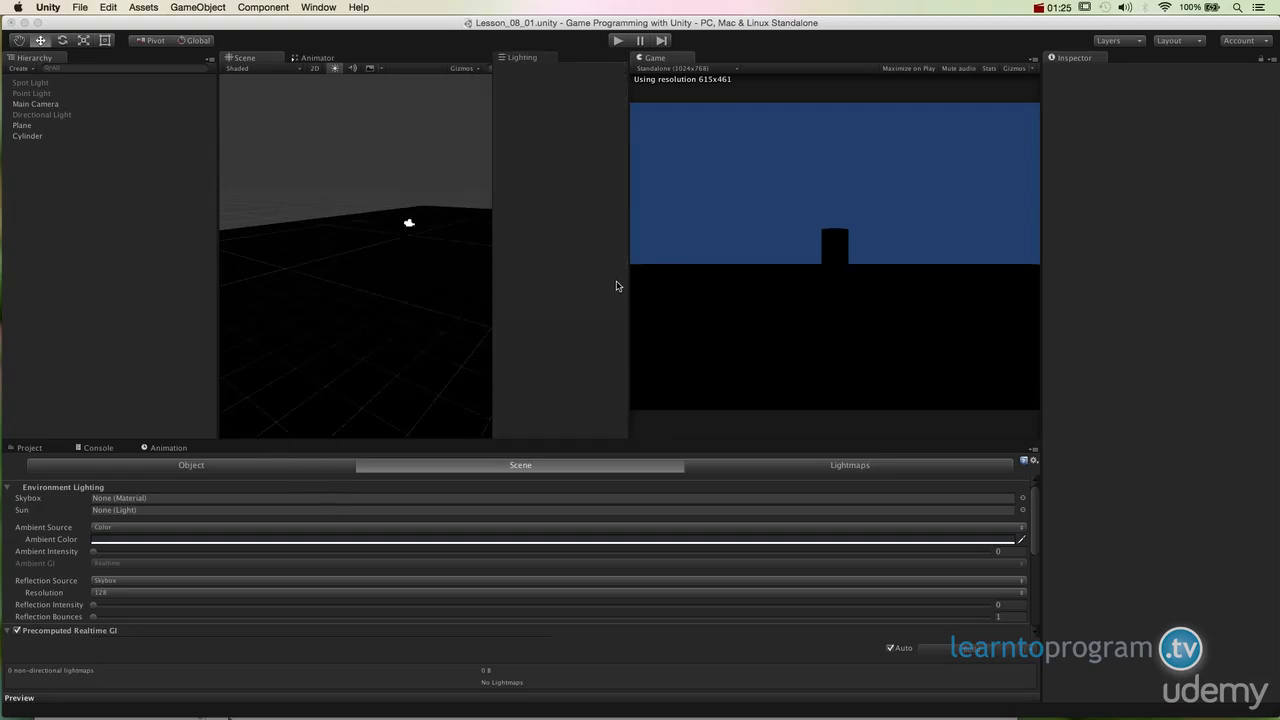
drag(640, 250, 471, 478)
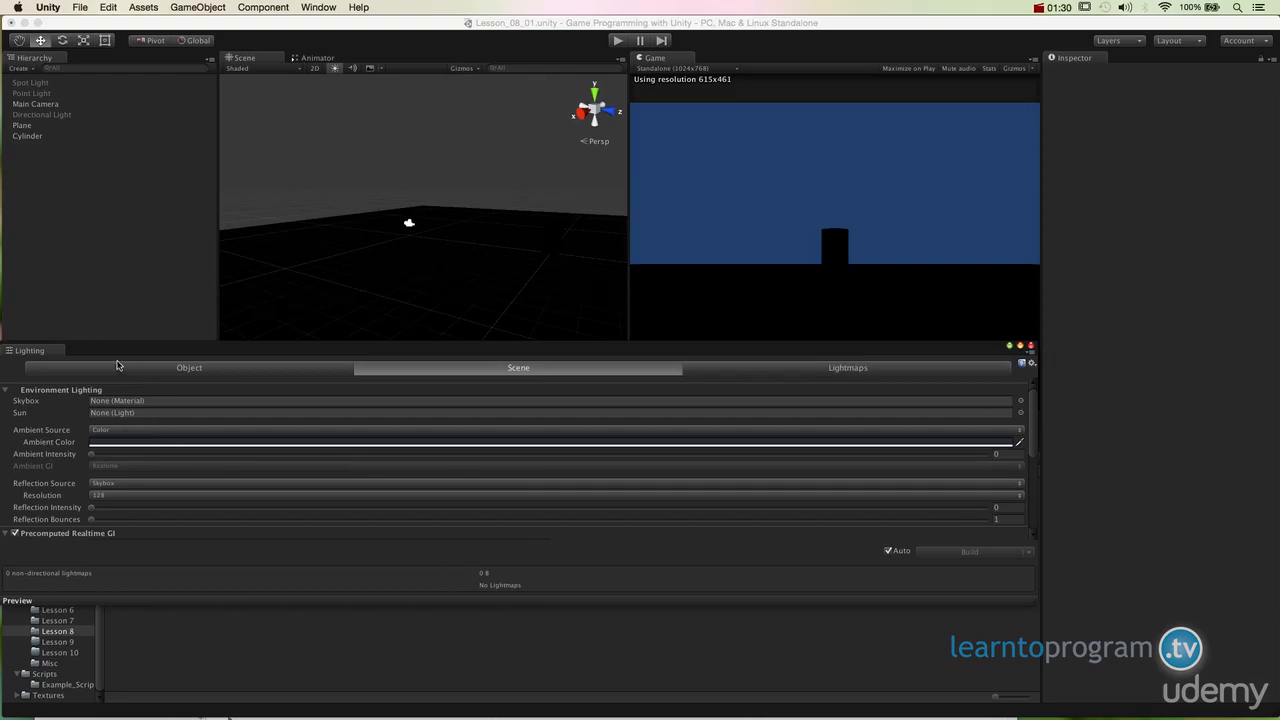
drag(117, 352, 273, 383)
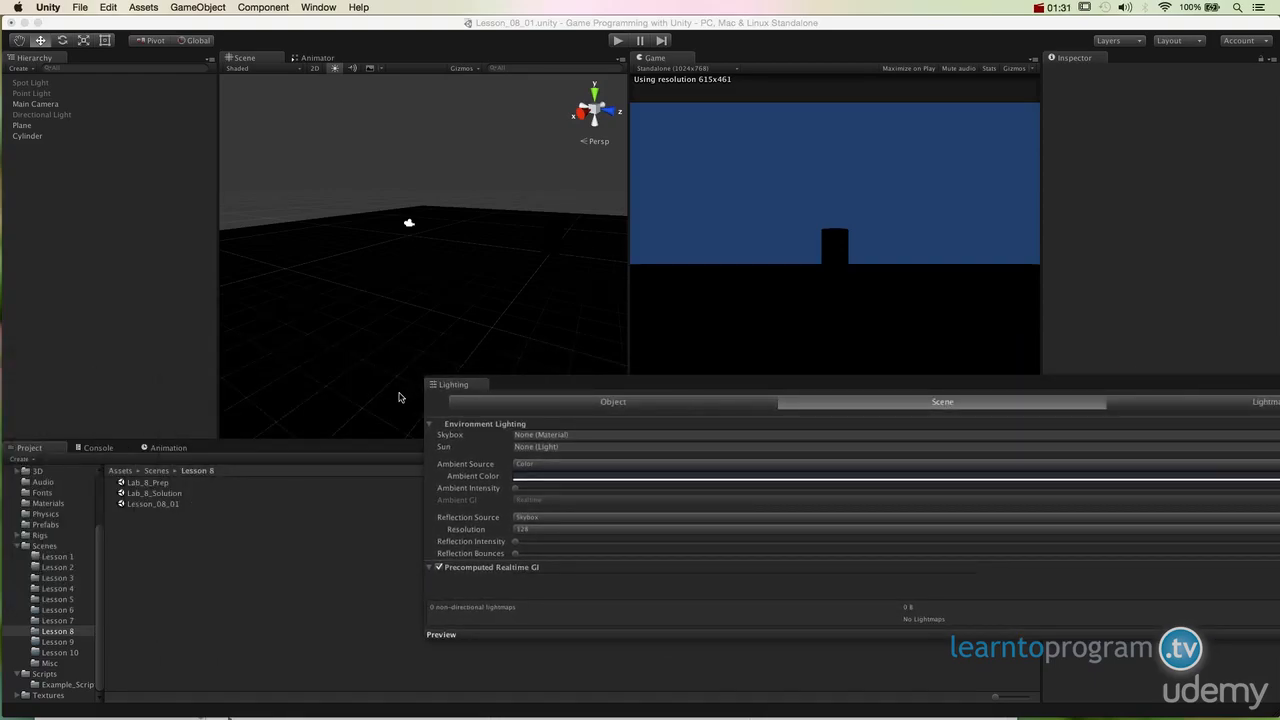
drag(460, 390, 263, 461)
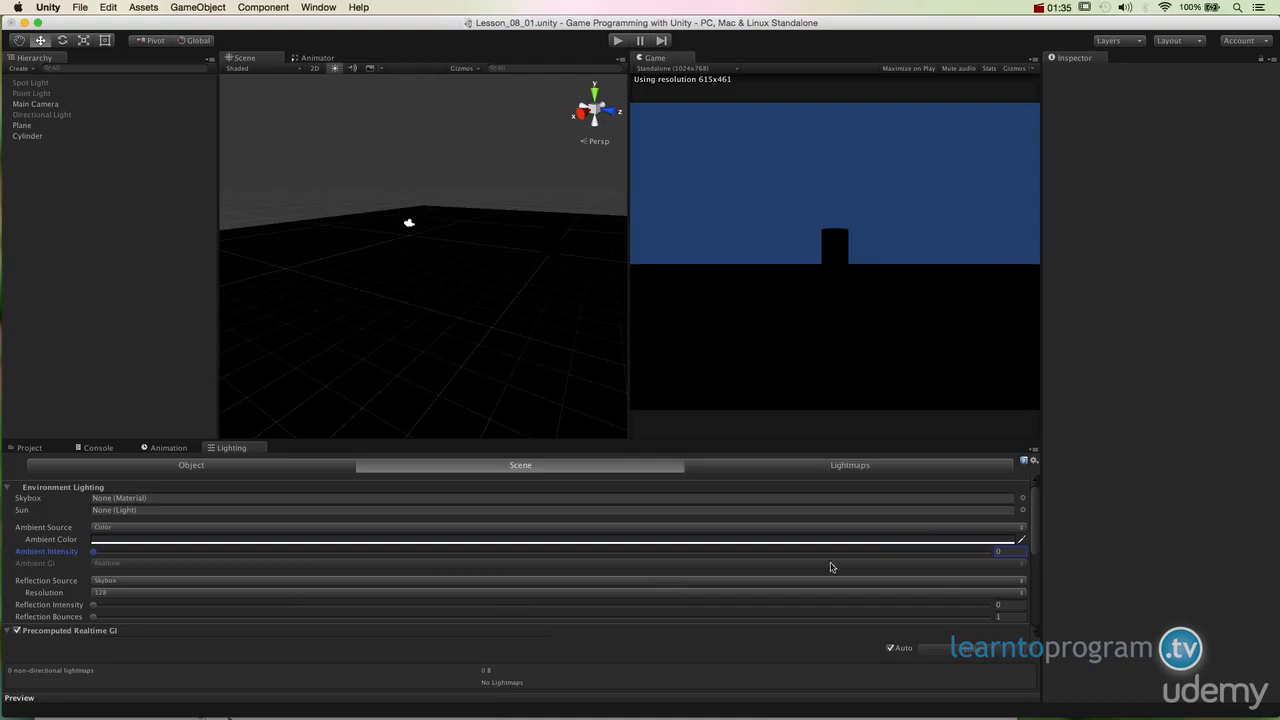
Step: Look through the Object and Scene sections of the Lighting window
click(247, 468)
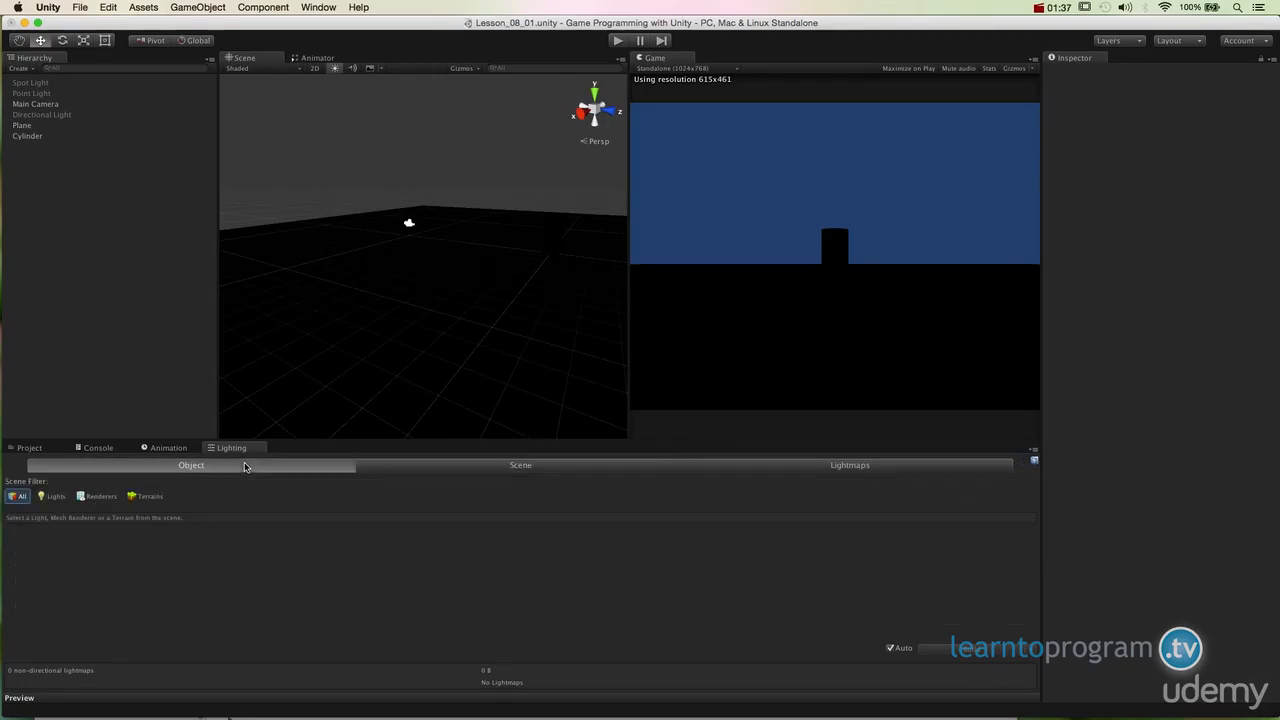
click(430, 472)
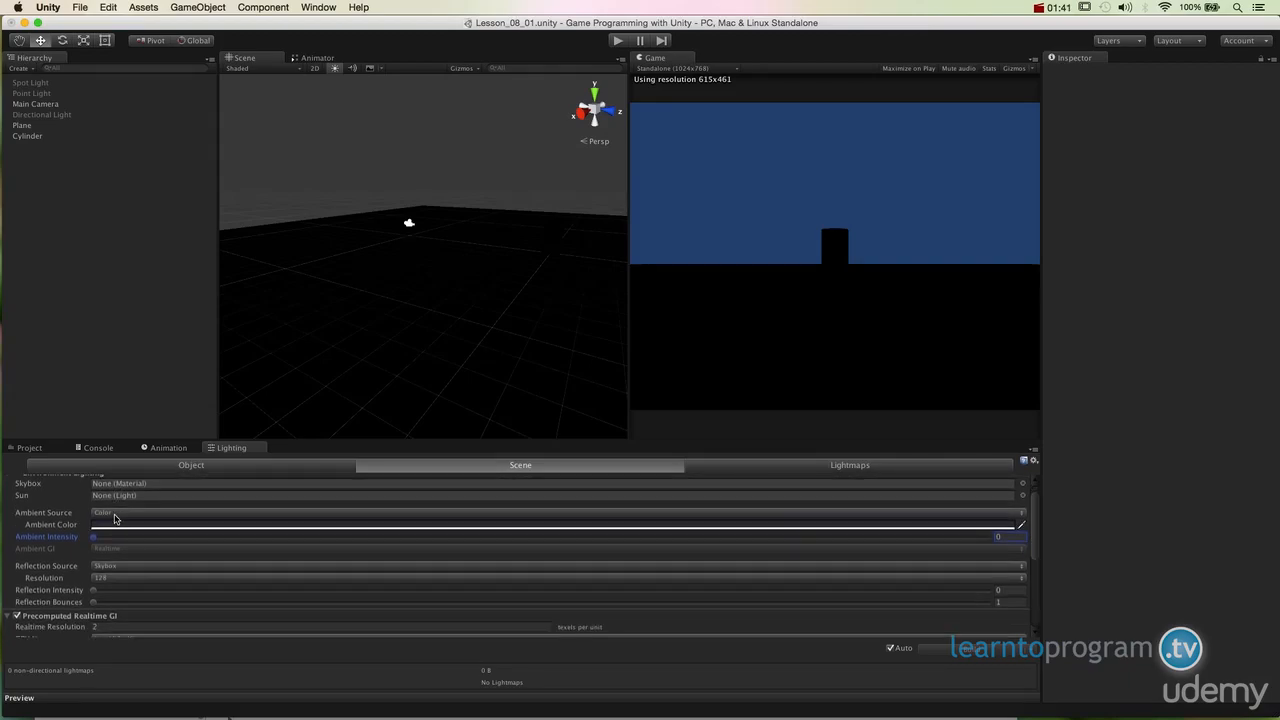
scroll(118, 525, down, 2)
scroll(150, 548, up, 2)
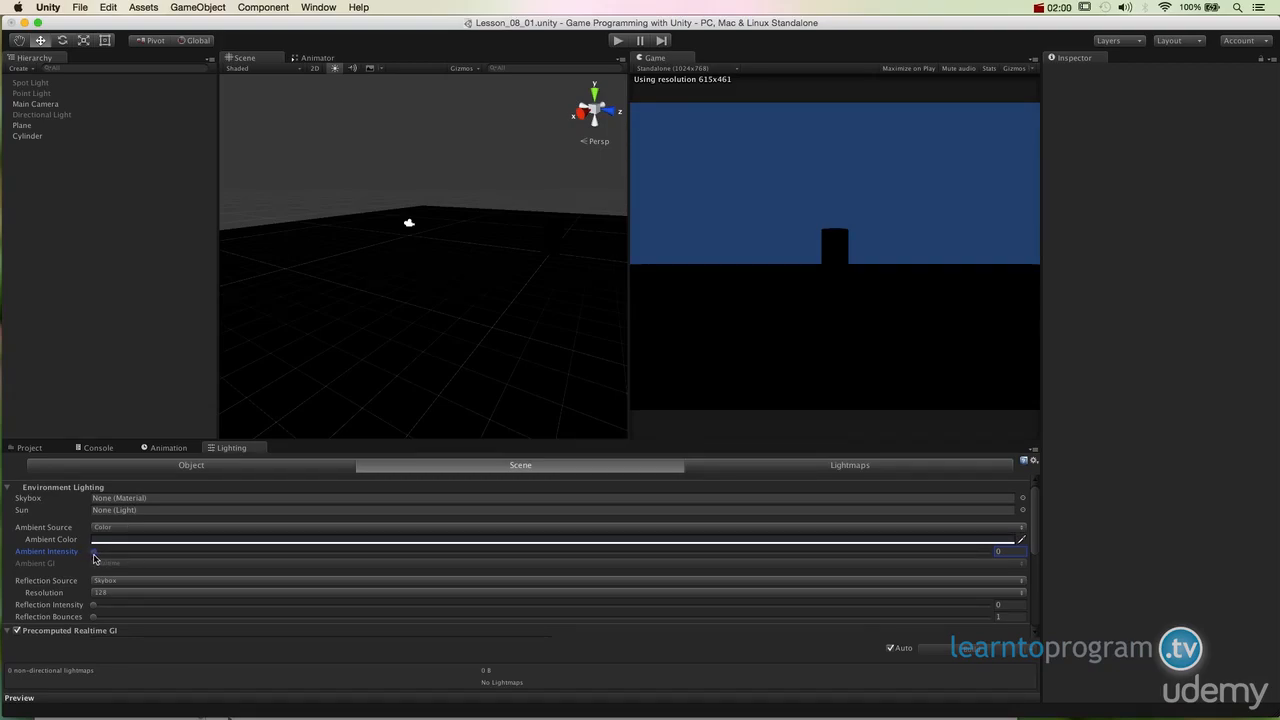
Step: Raise the ambient intensity to 1 and return it to 0, twice, to compare the lighting
drag(94, 558, 1009, 568)
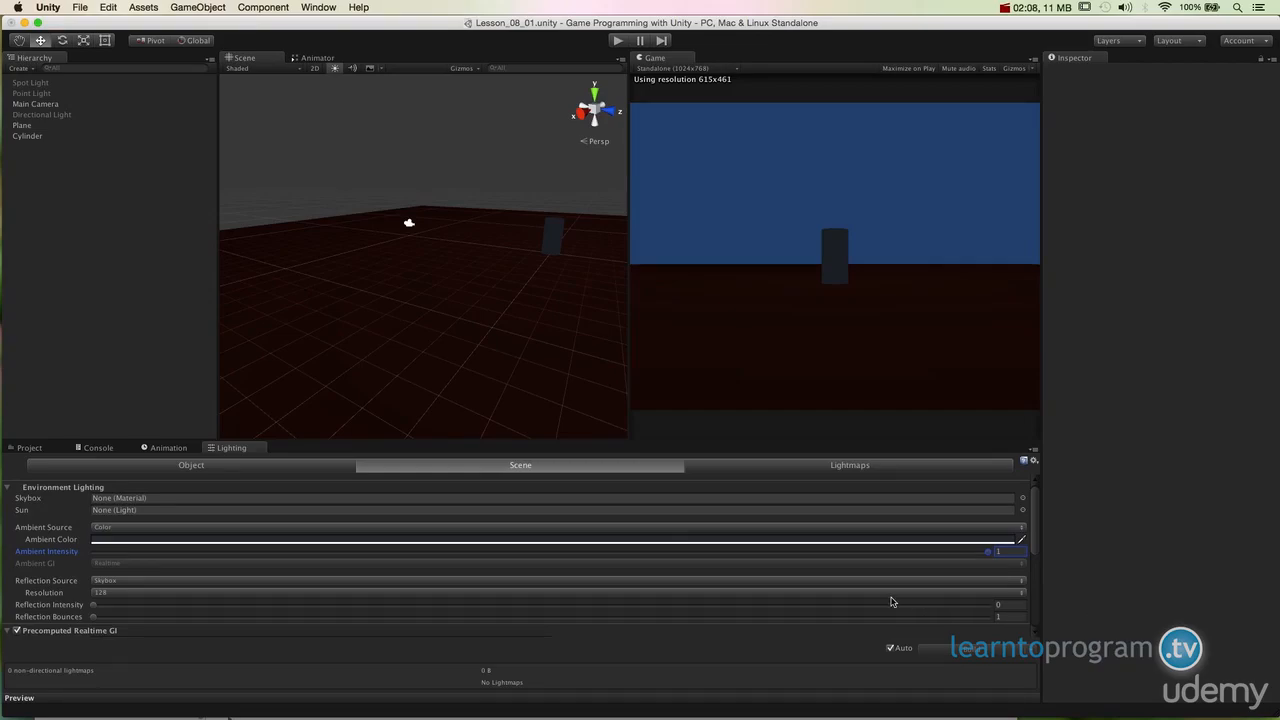
drag(103, 554, 81, 556)
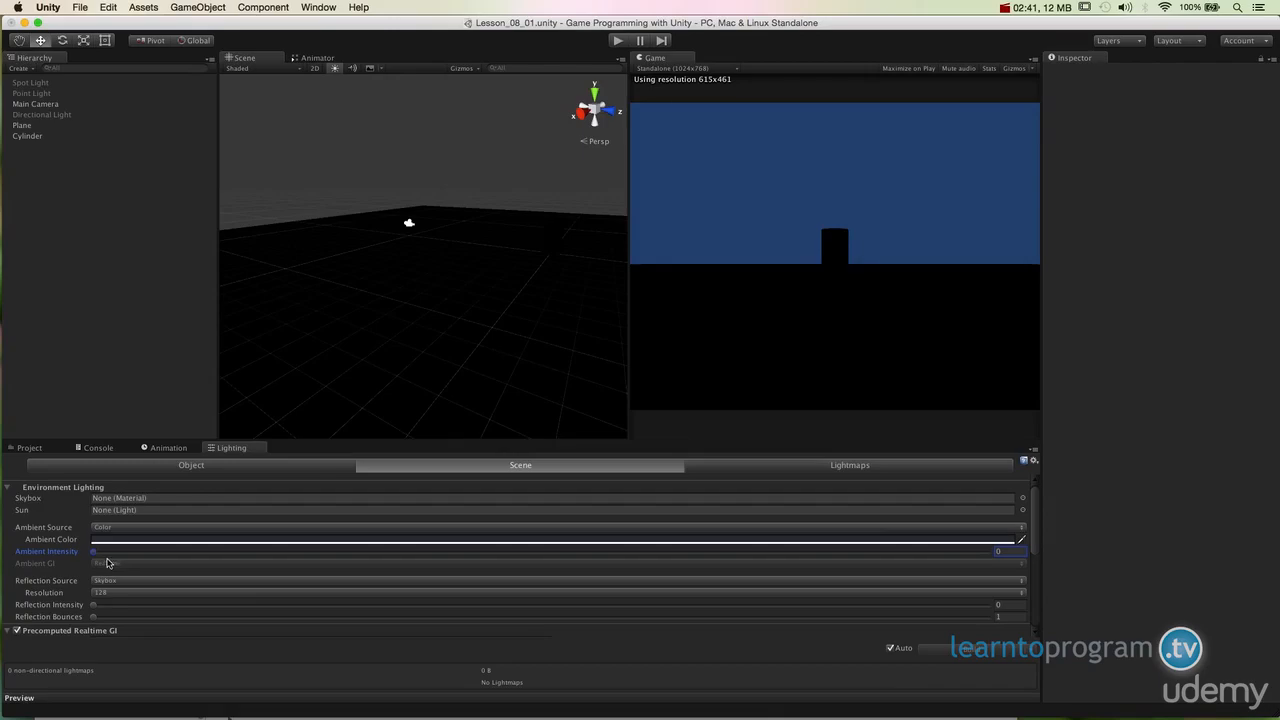
drag(100, 551, 1020, 568)
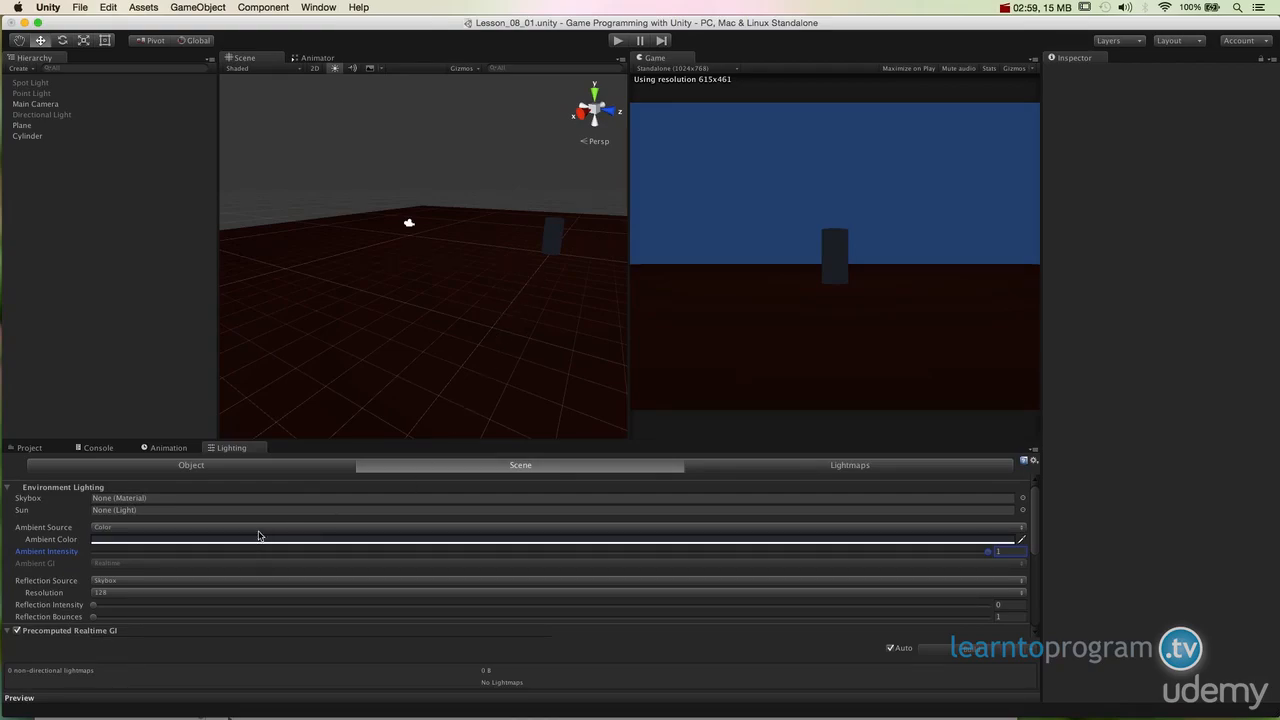
drag(988, 551, 79, 568)
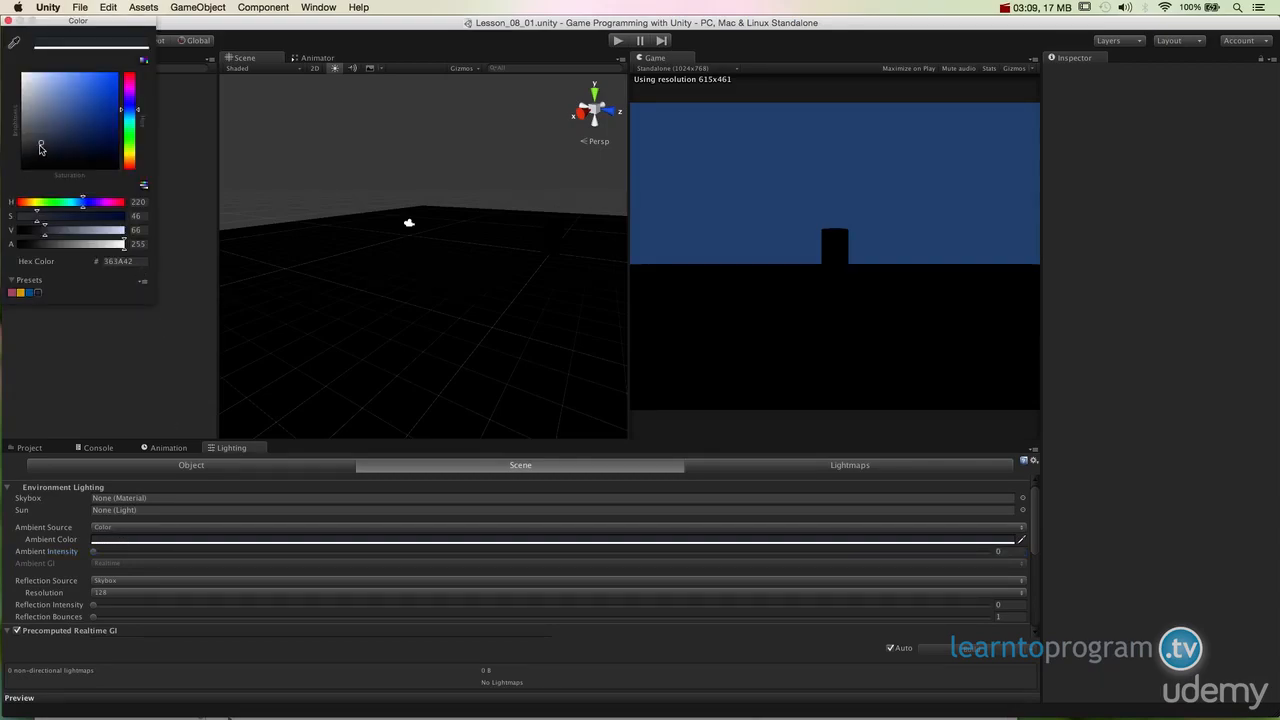
Step: Open the ambient colour picker, close it, and scroll through the Scene lighting settings
click(36, 147)
mouse_move(36, 147)
mouse_down()
mouse_move(8, 104)
mouse_move(3, 130)
mouse_move(3, 104)
mouse_up()
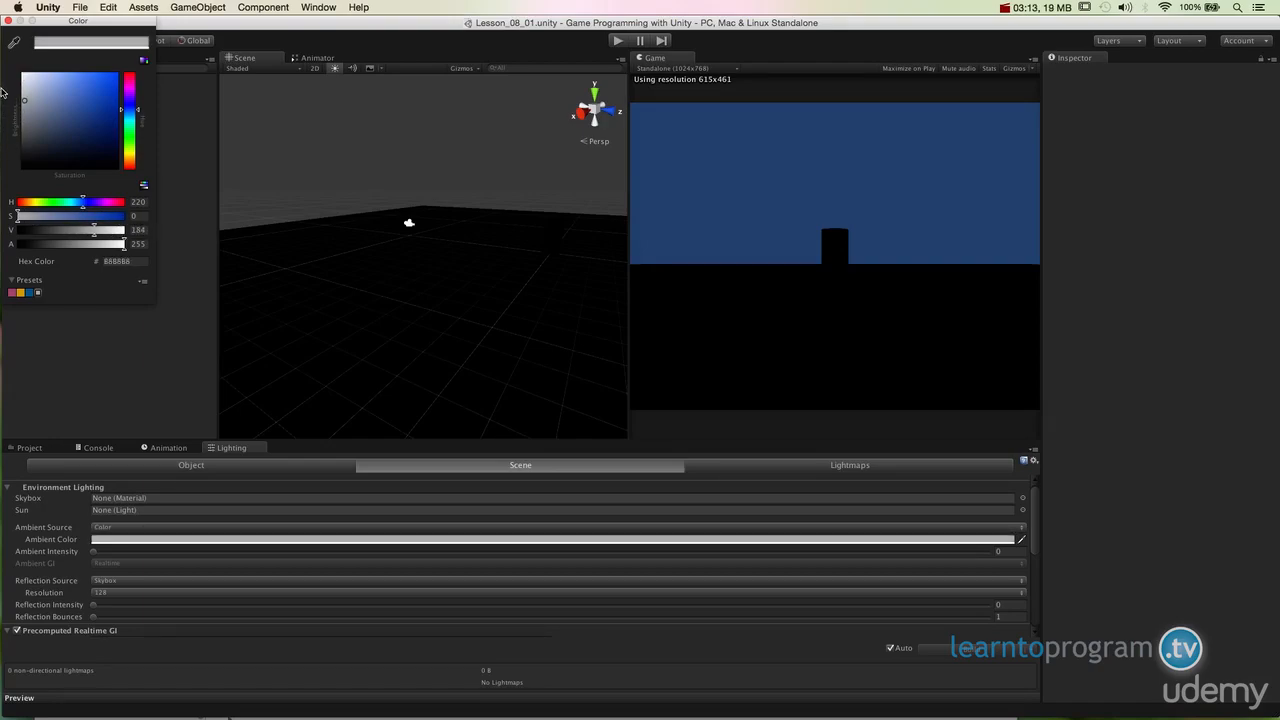
click(8, 20)
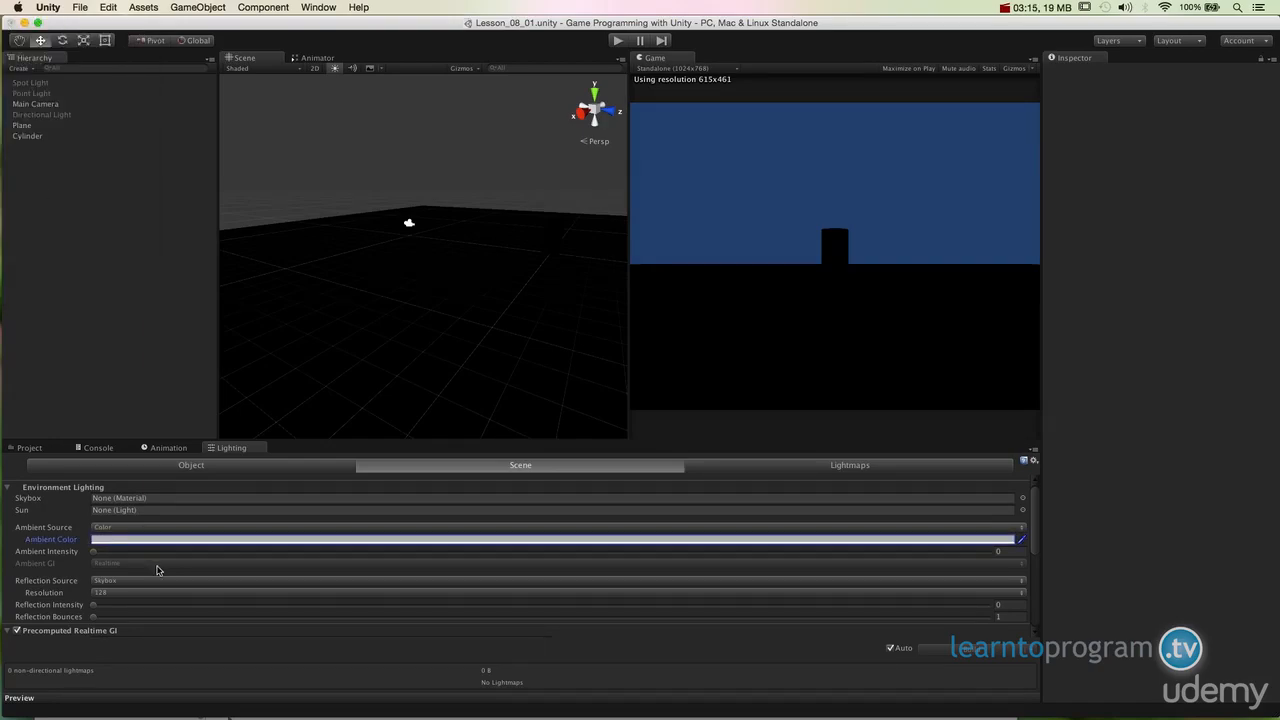
scroll(160, 570, down, 2)
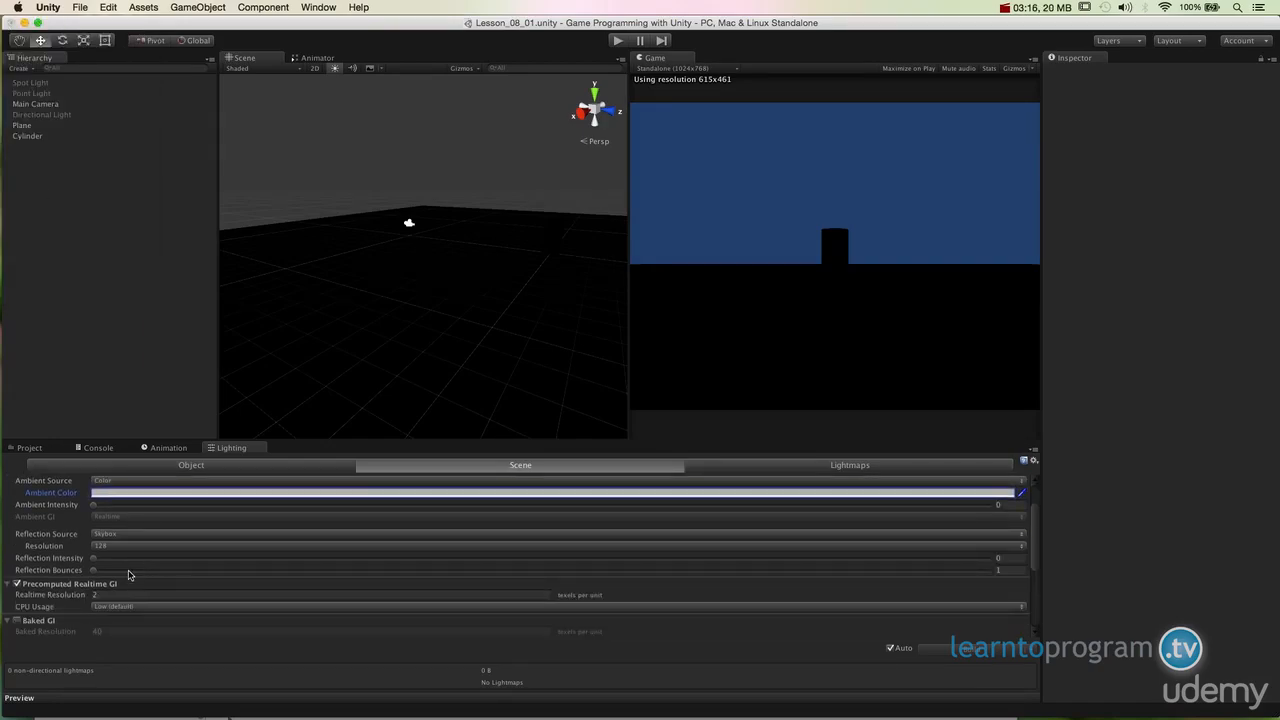
scroll(120, 568, up, 2)
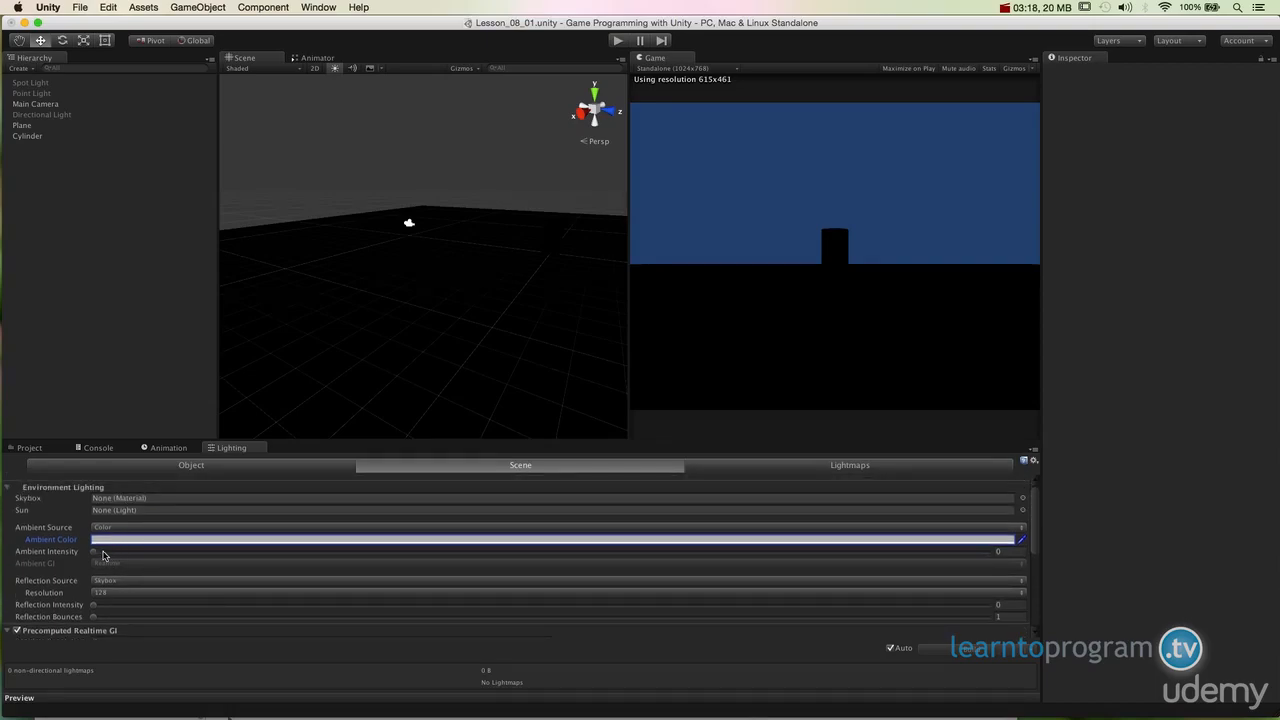
Step: Raise the ambient intensity to 1 and set the ambient colour to a grey with brightness 143
drag(100, 552, 687, 554)
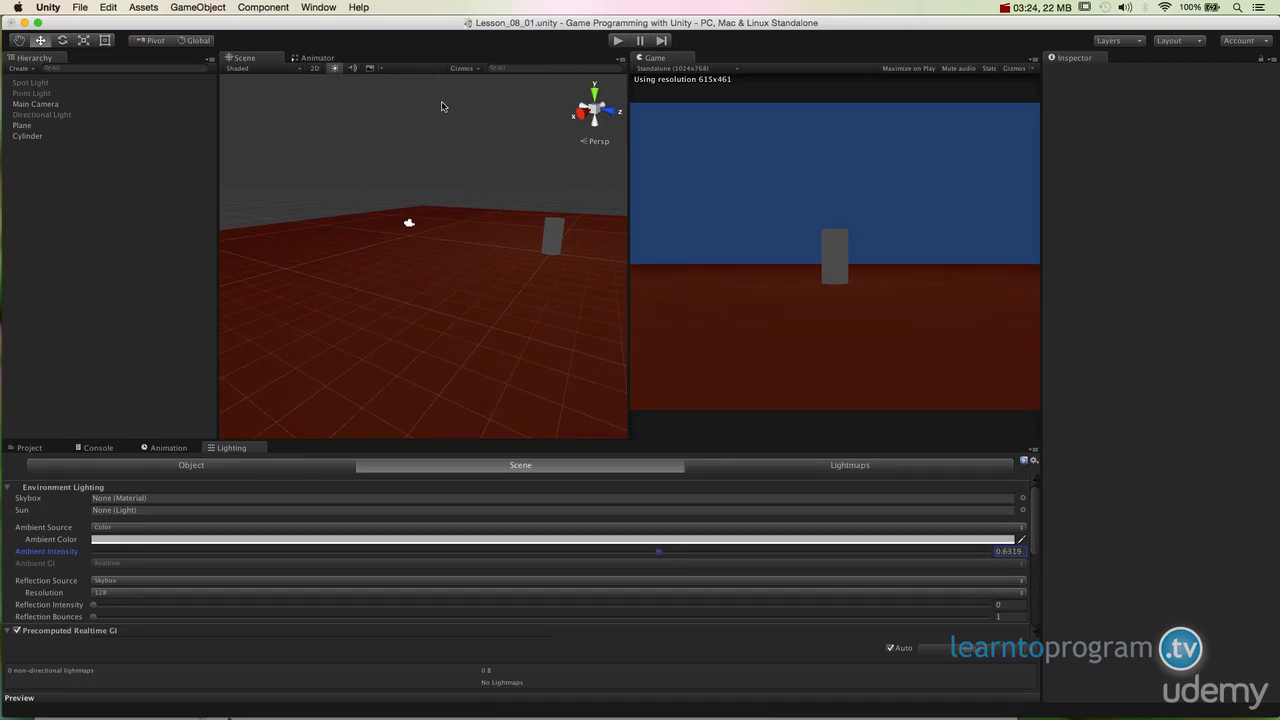
drag(680, 553, 1056, 572)
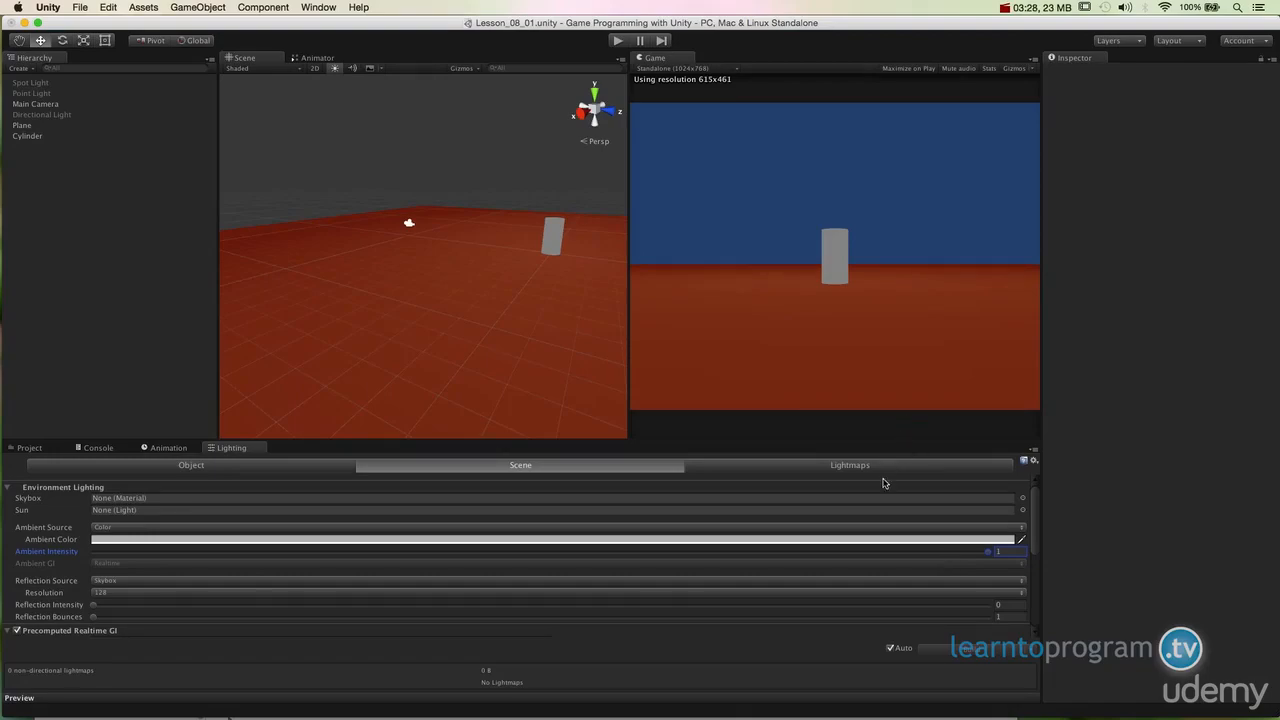
click(489, 541)
drag(25, 104, 5, 210)
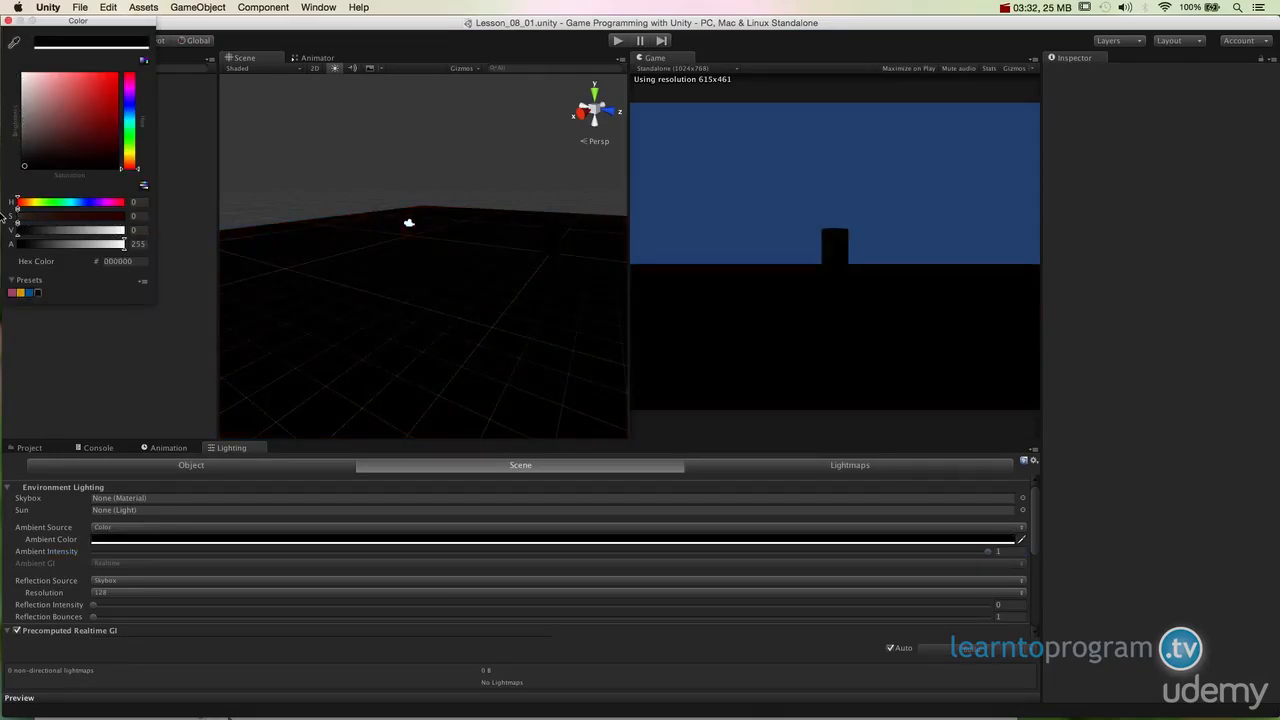
drag(57, 155, 98, 77)
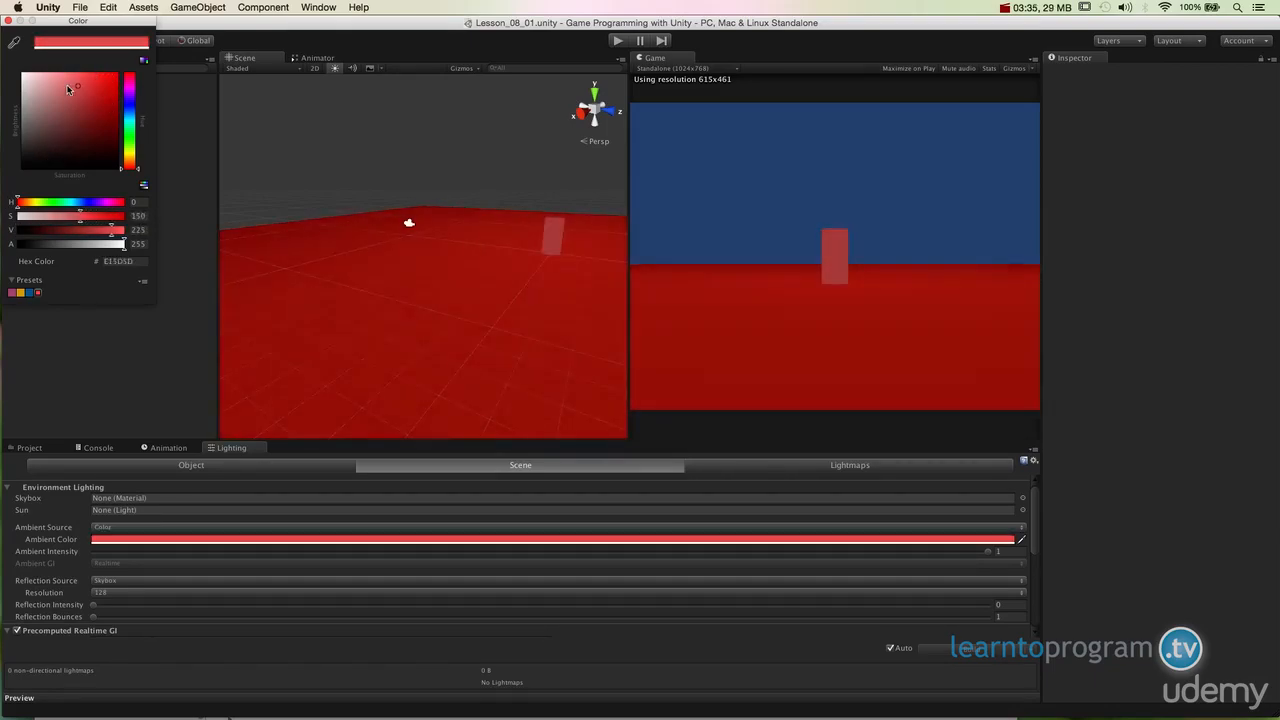
drag(70, 84, 31, 96)
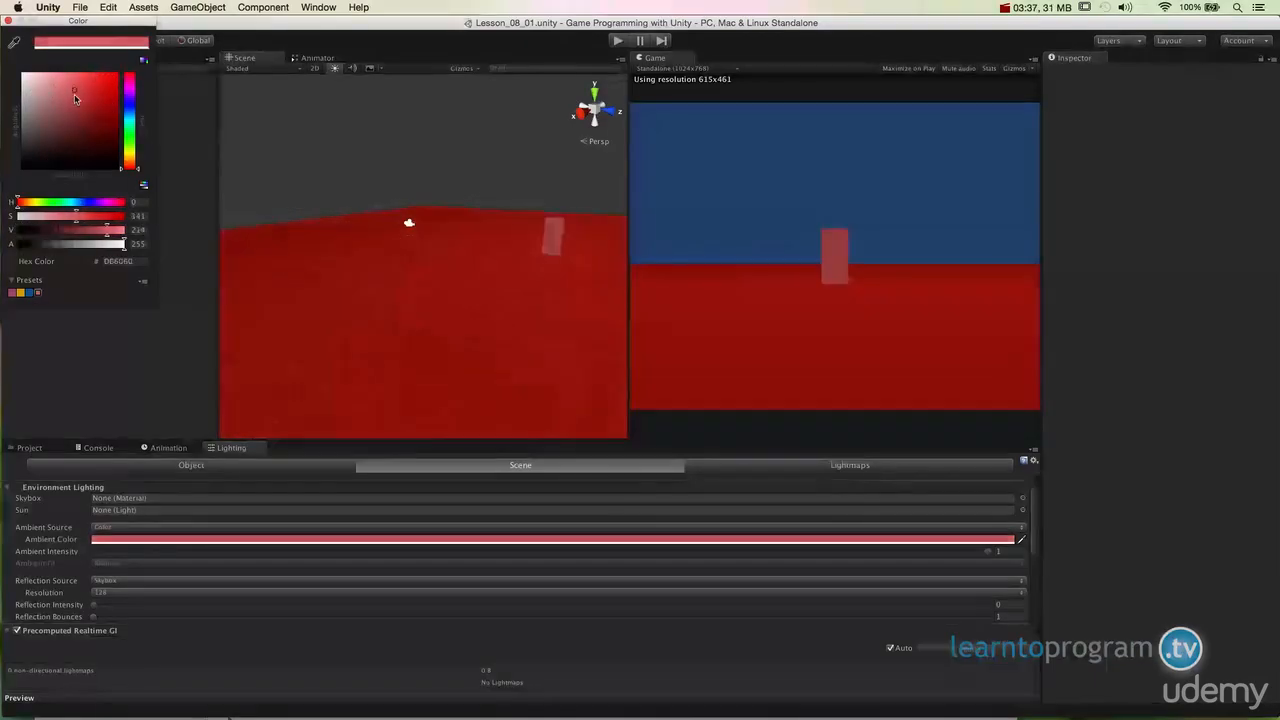
drag(74, 94, 47, 87)
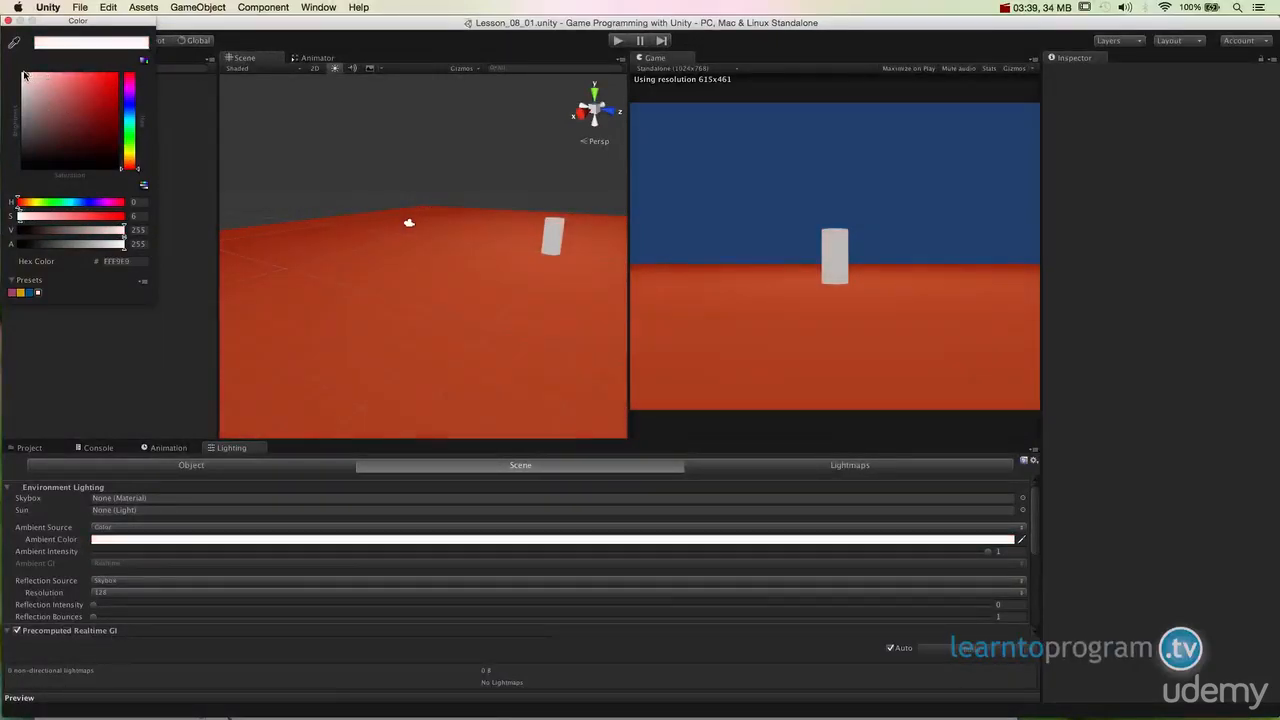
drag(25, 78, 2, 116)
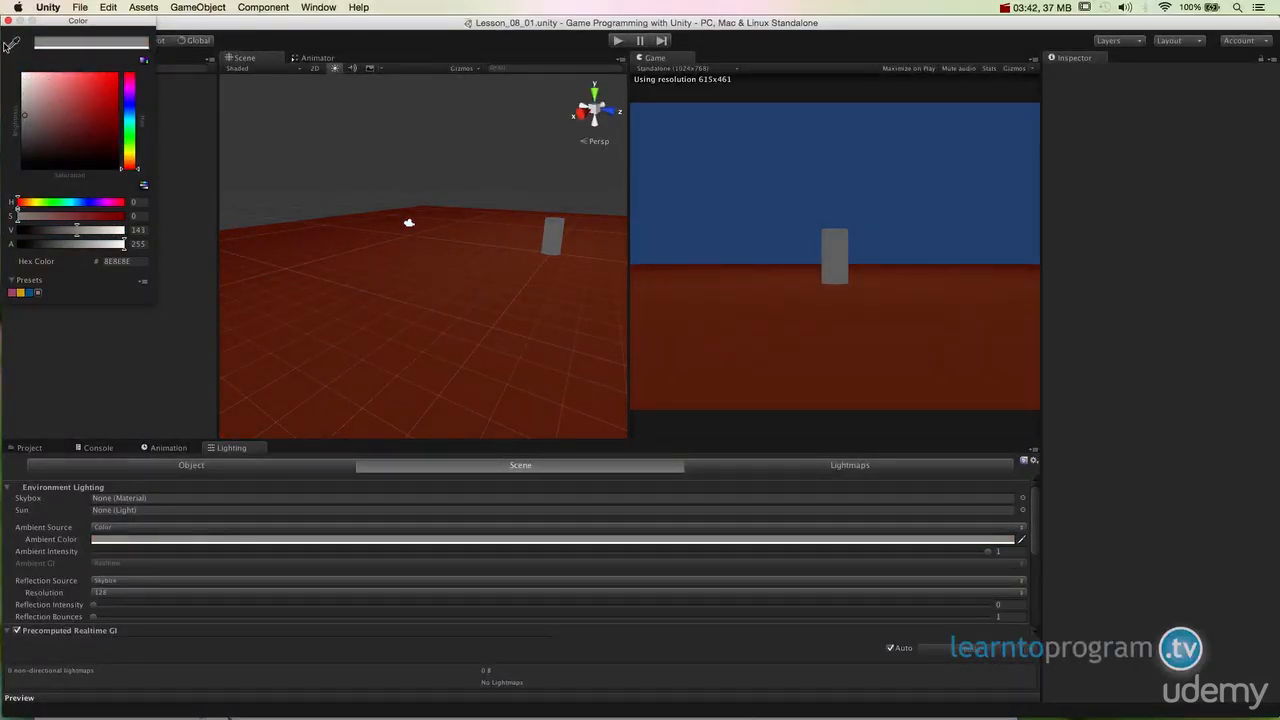
click(8, 21)
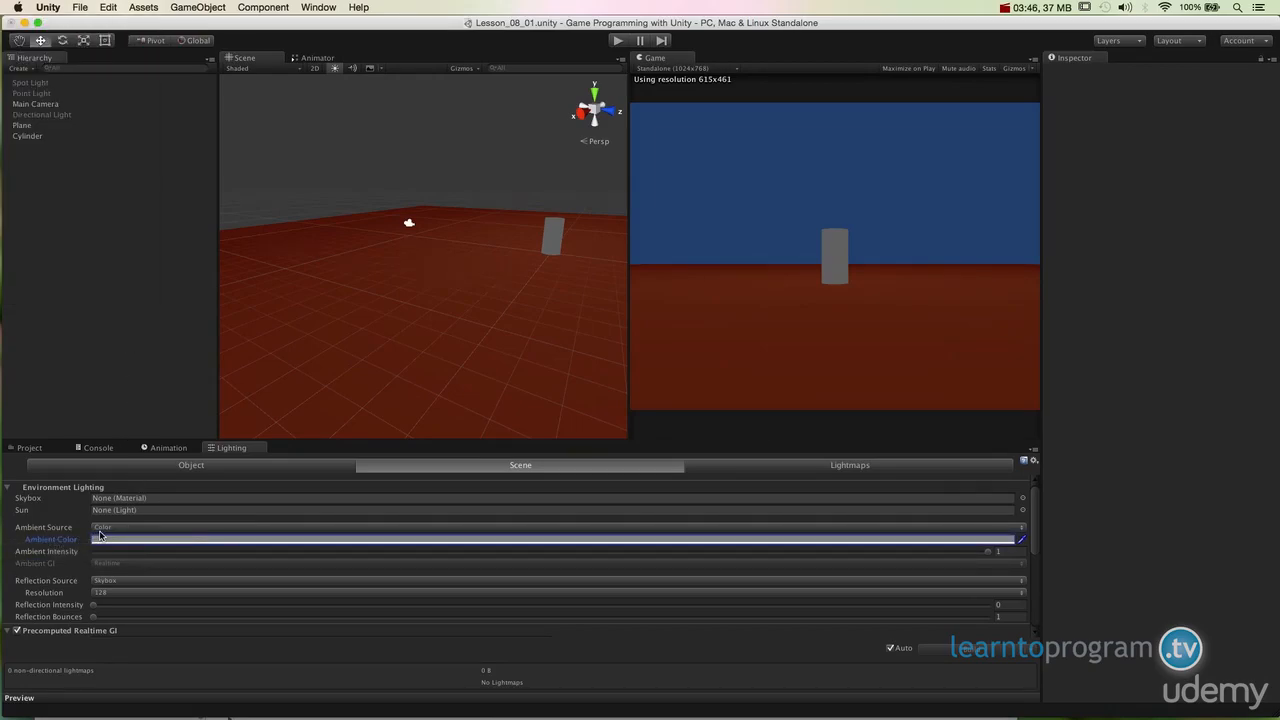
Step: Switch the Ambient Source to Gradient, then Skybox, then back to Color
click(97, 528)
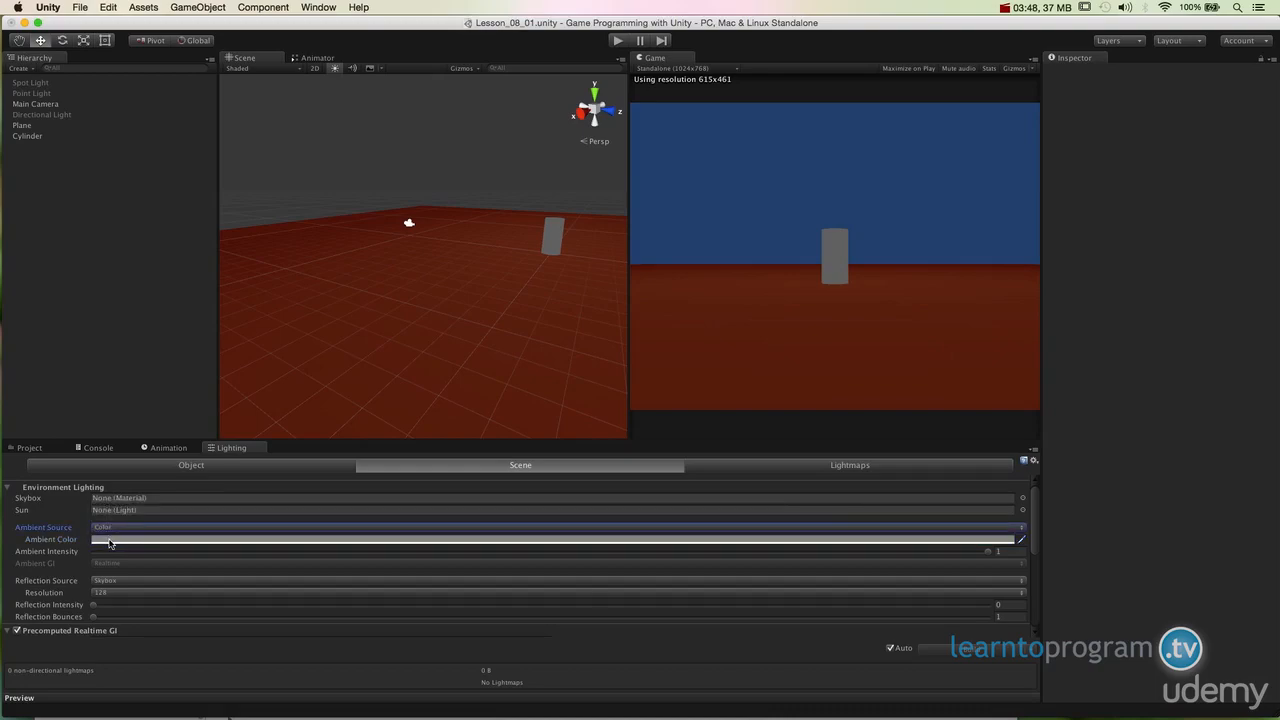
click(105, 527)
click(118, 517)
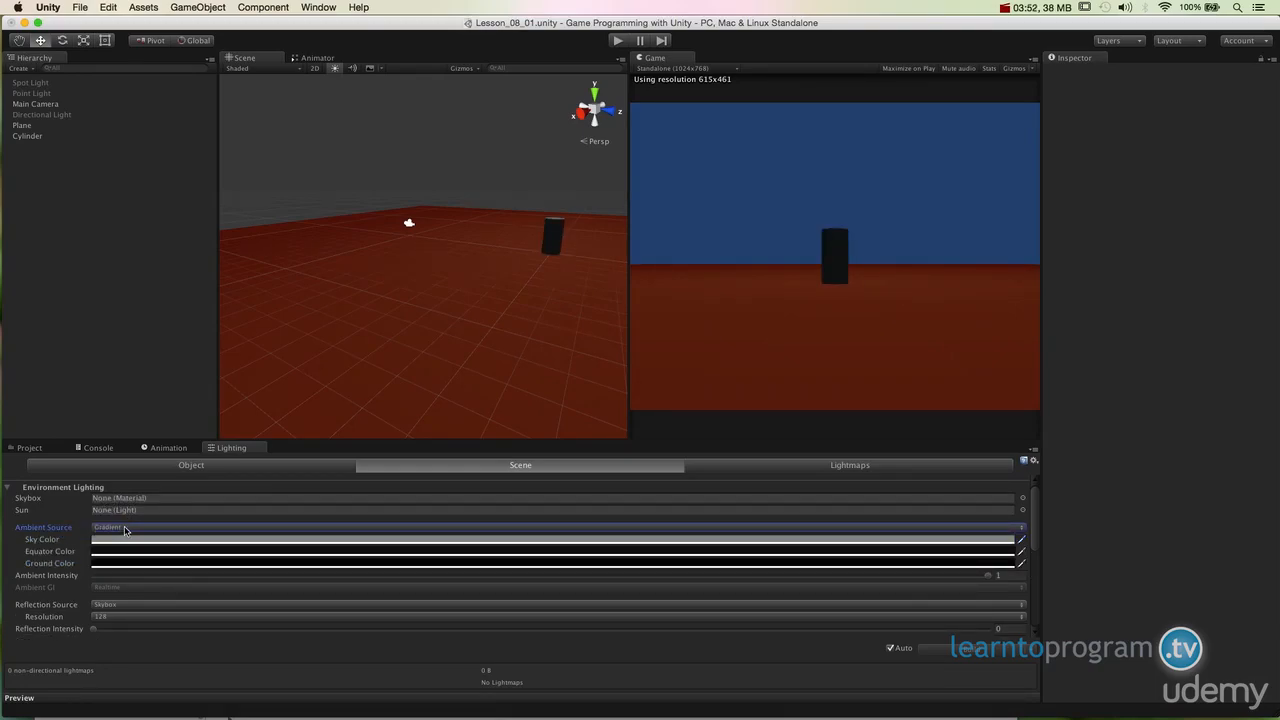
click(125, 528)
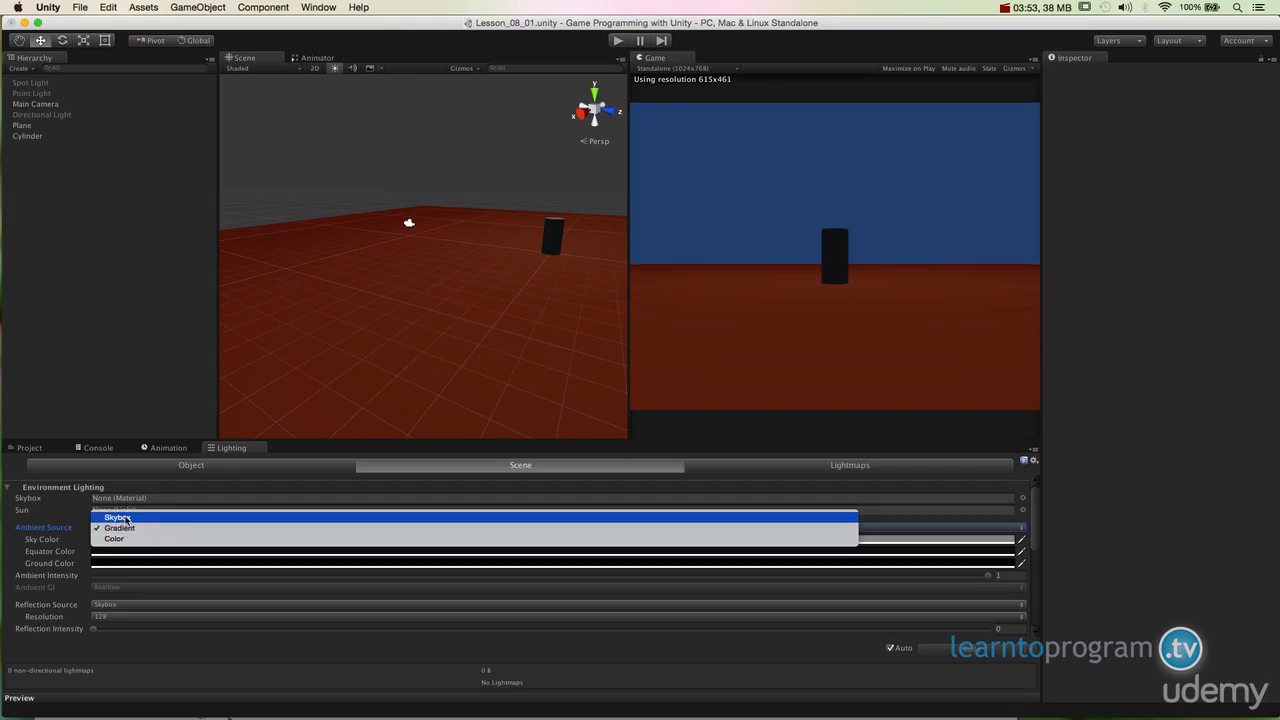
click(128, 516)
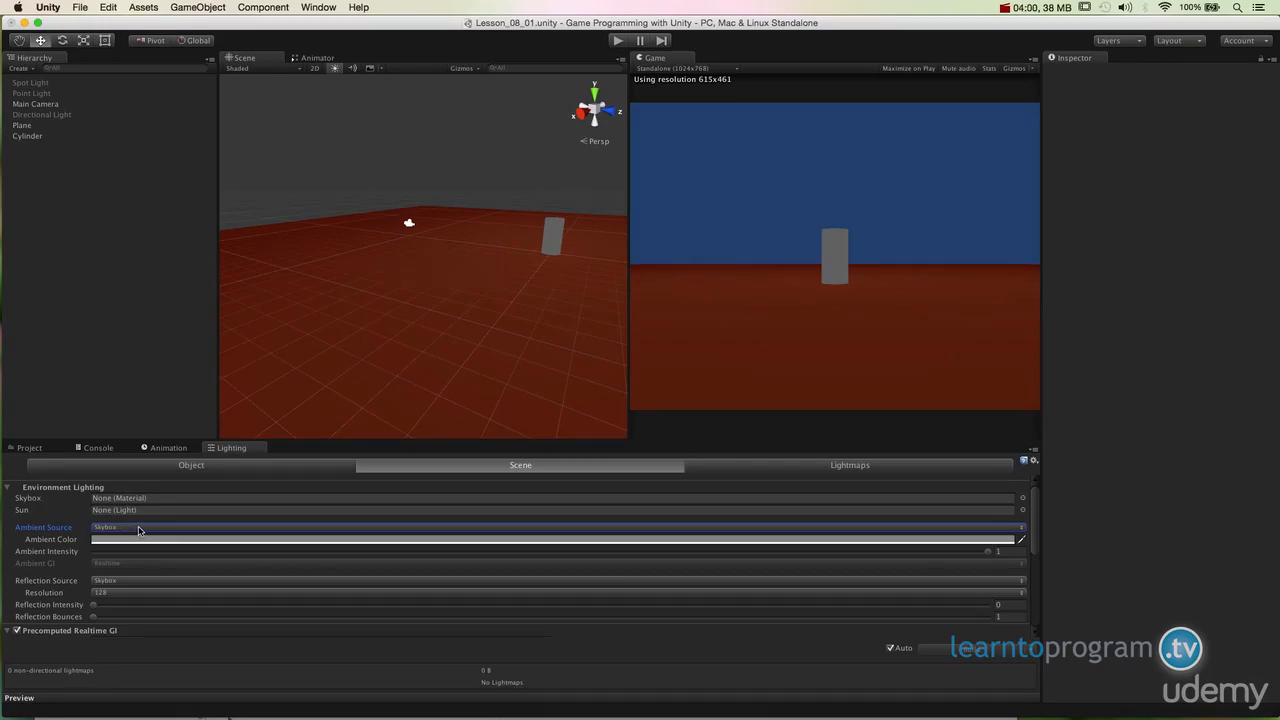
click(139, 531)
click(141, 548)
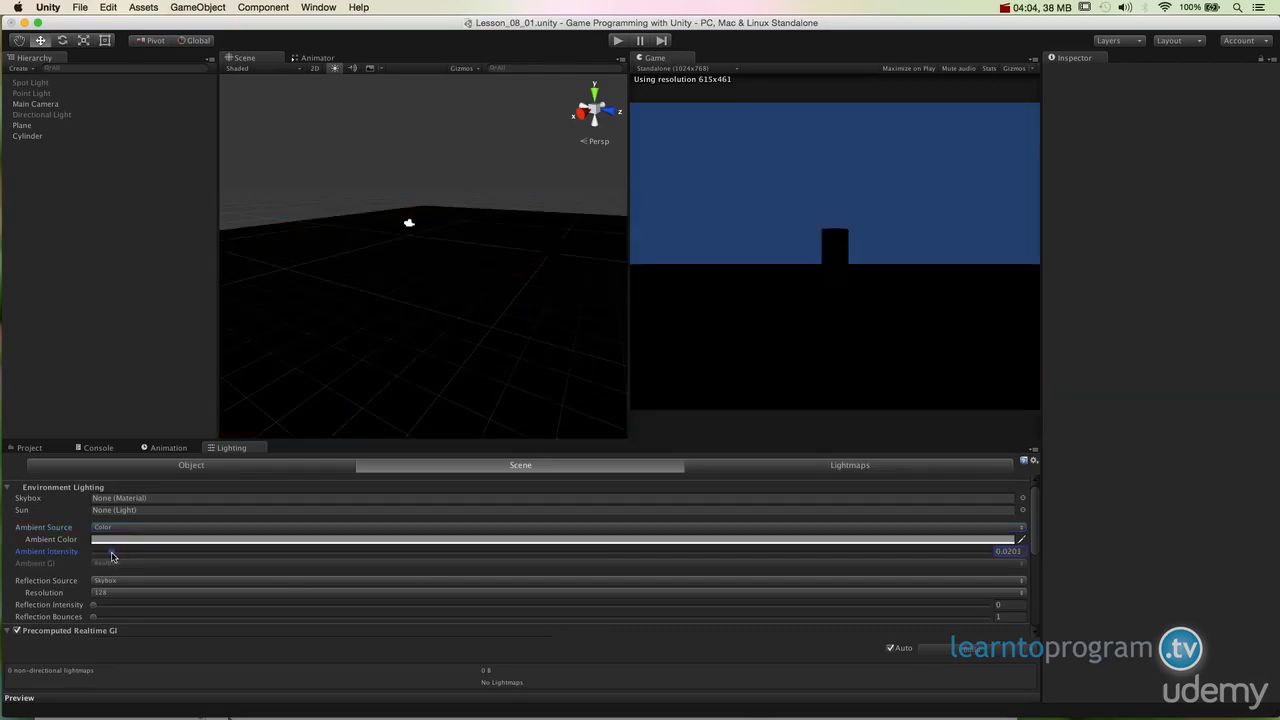
Step: Sweep the ambient intensity up to 1 and back down to 0
drag(115, 557, 557, 565)
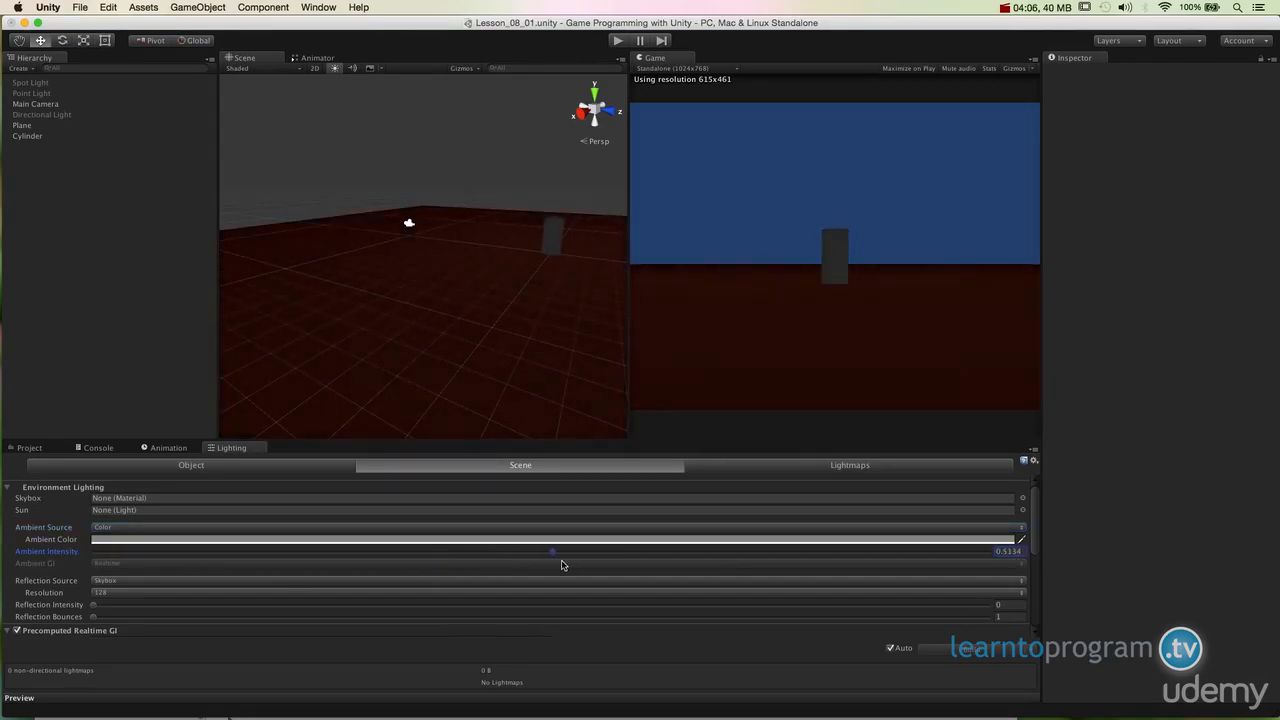
drag(638, 562, 980, 558)
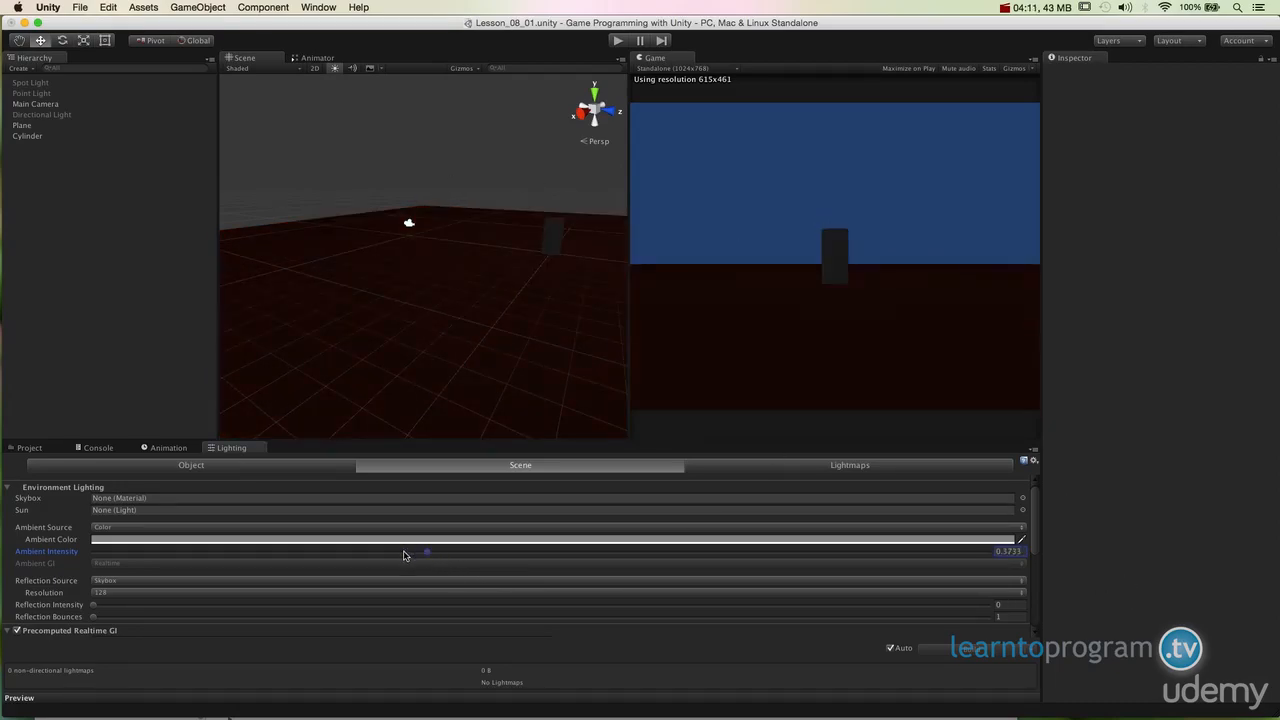
drag(445, 557, 2, 604)
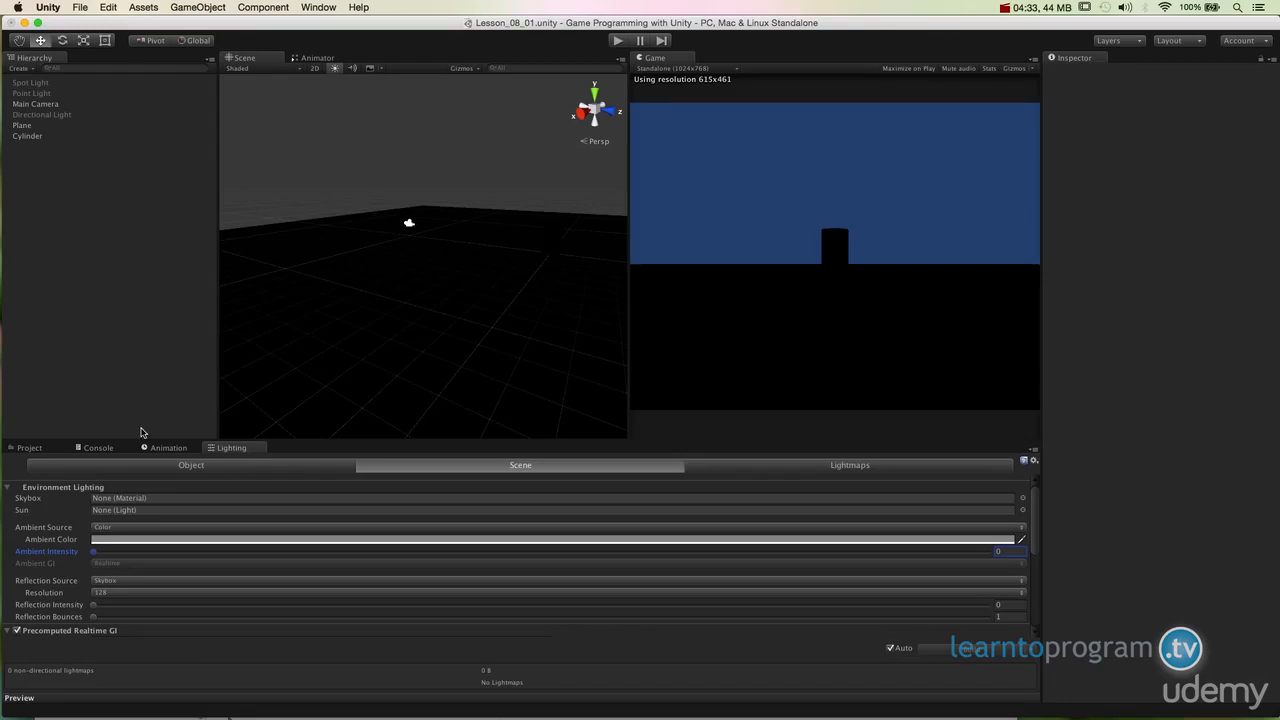
Step: Select the Directional Light in the hierarchy and enable it
click(45, 115)
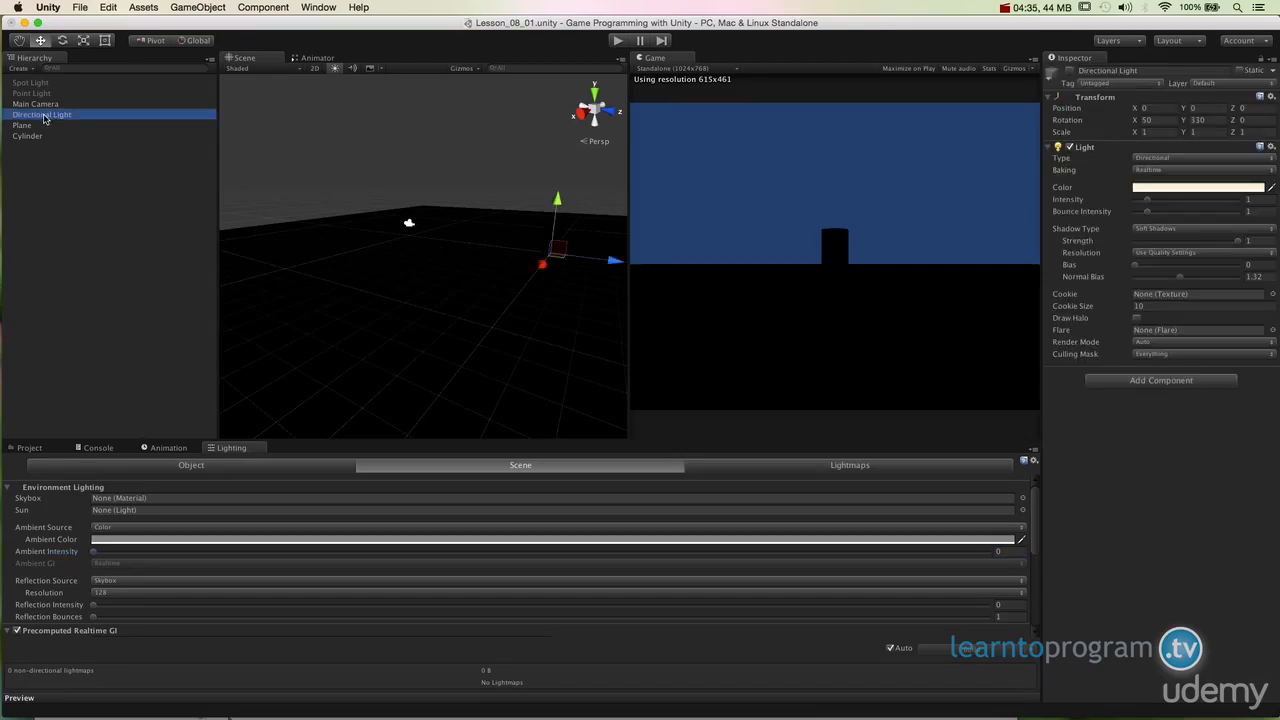
click(44, 84)
click(44, 94)
click(46, 115)
click(1069, 71)
click(1069, 71)
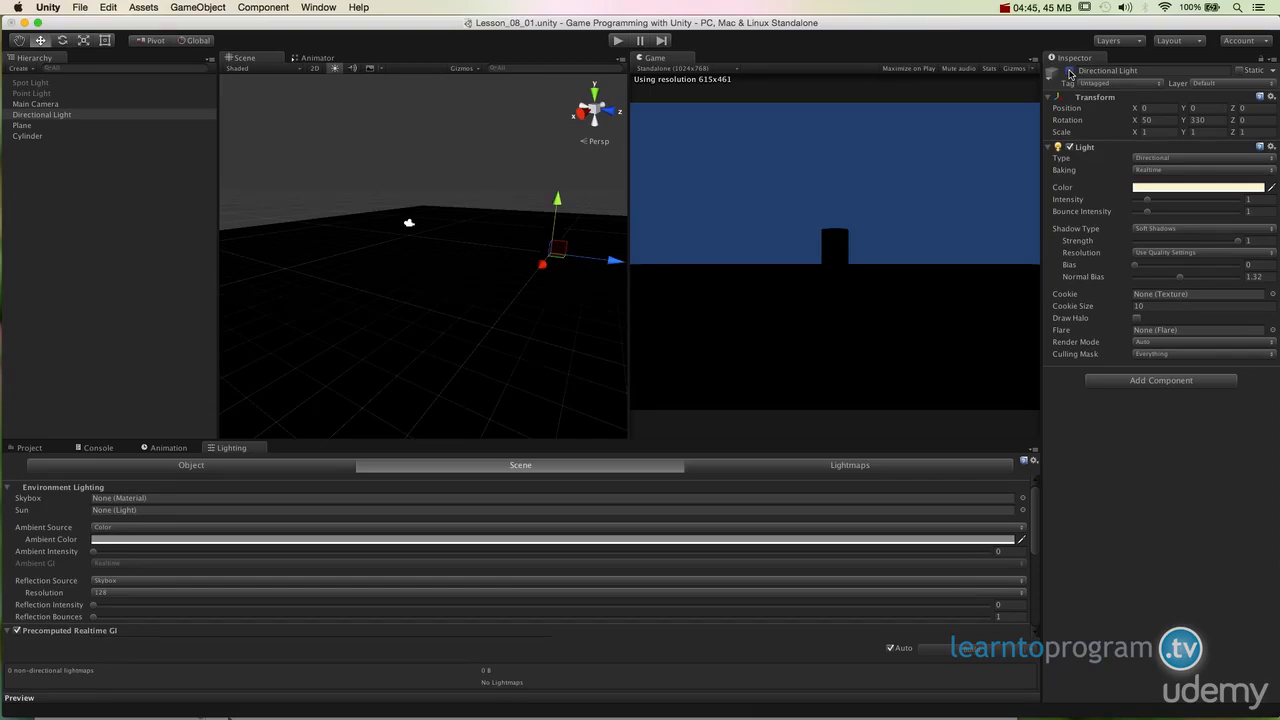
click(1069, 71)
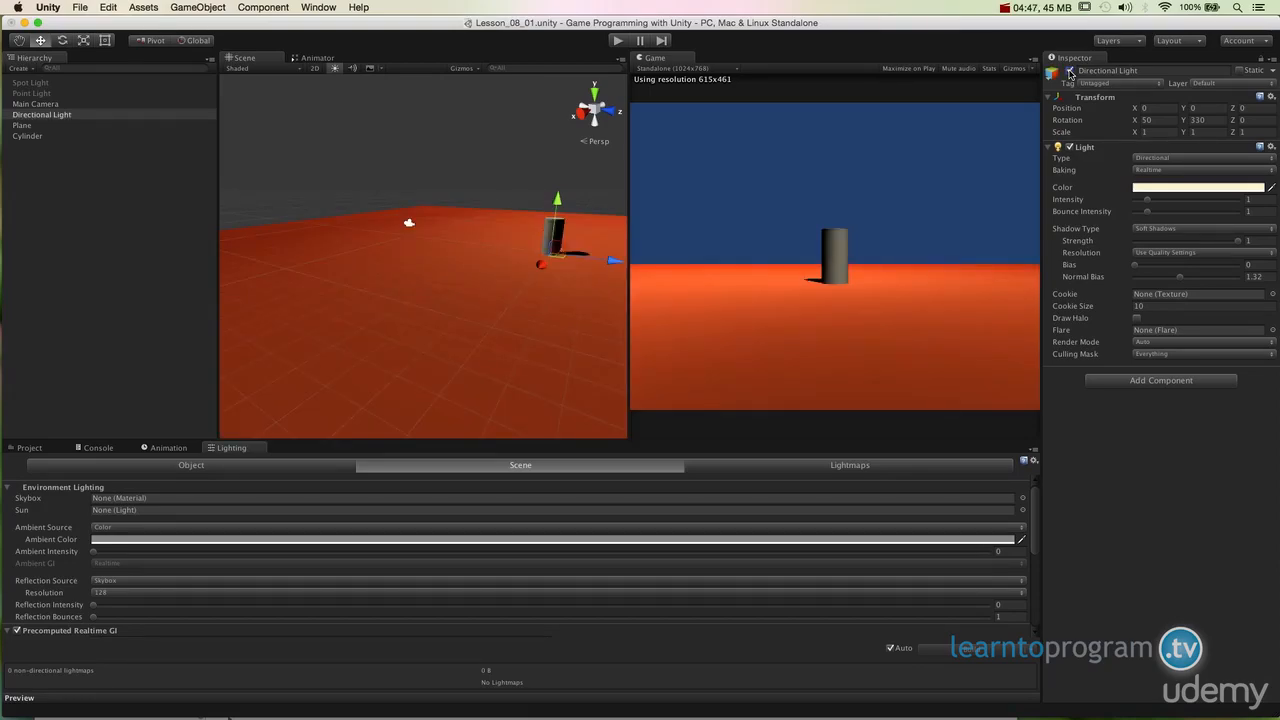
Step: Move the Directional Light up above the plane to about X 0.8, Y 5.4, Z -17.19
double_click(20, 115)
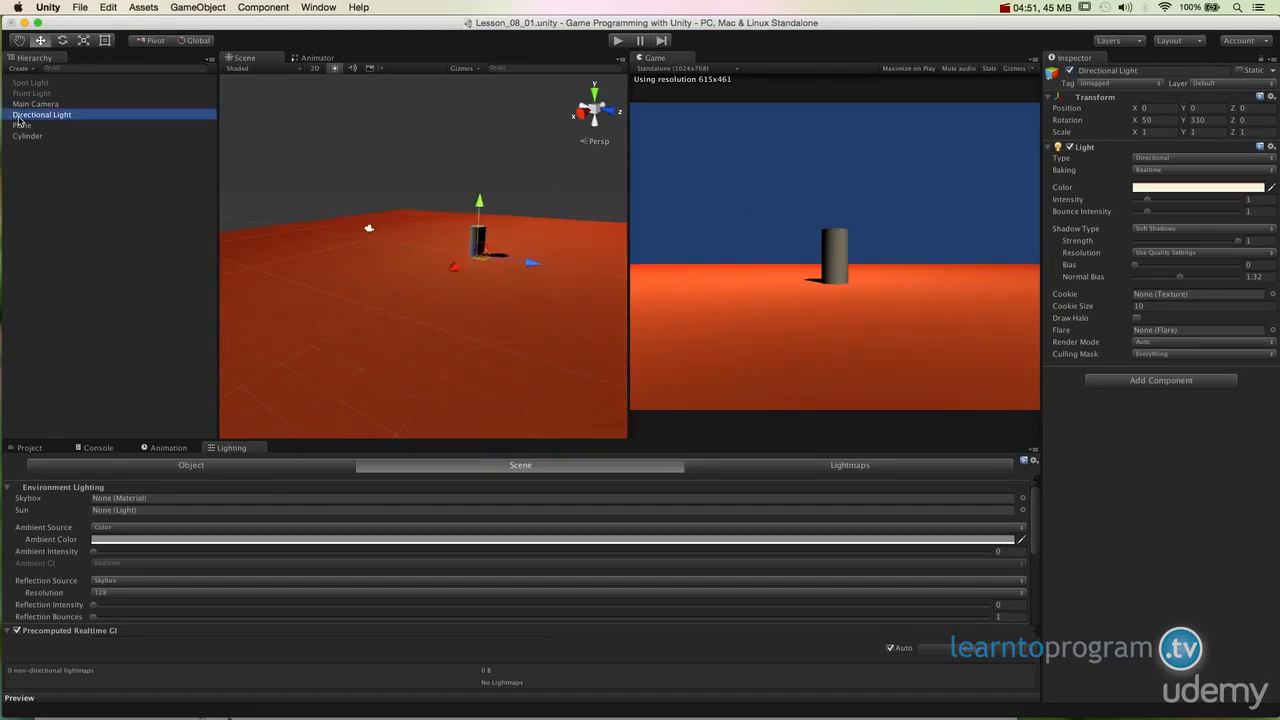
drag(424, 203, 424, 80)
alt+drag(430, 199, 317, 351)
scroll(377, 303, up, 5)
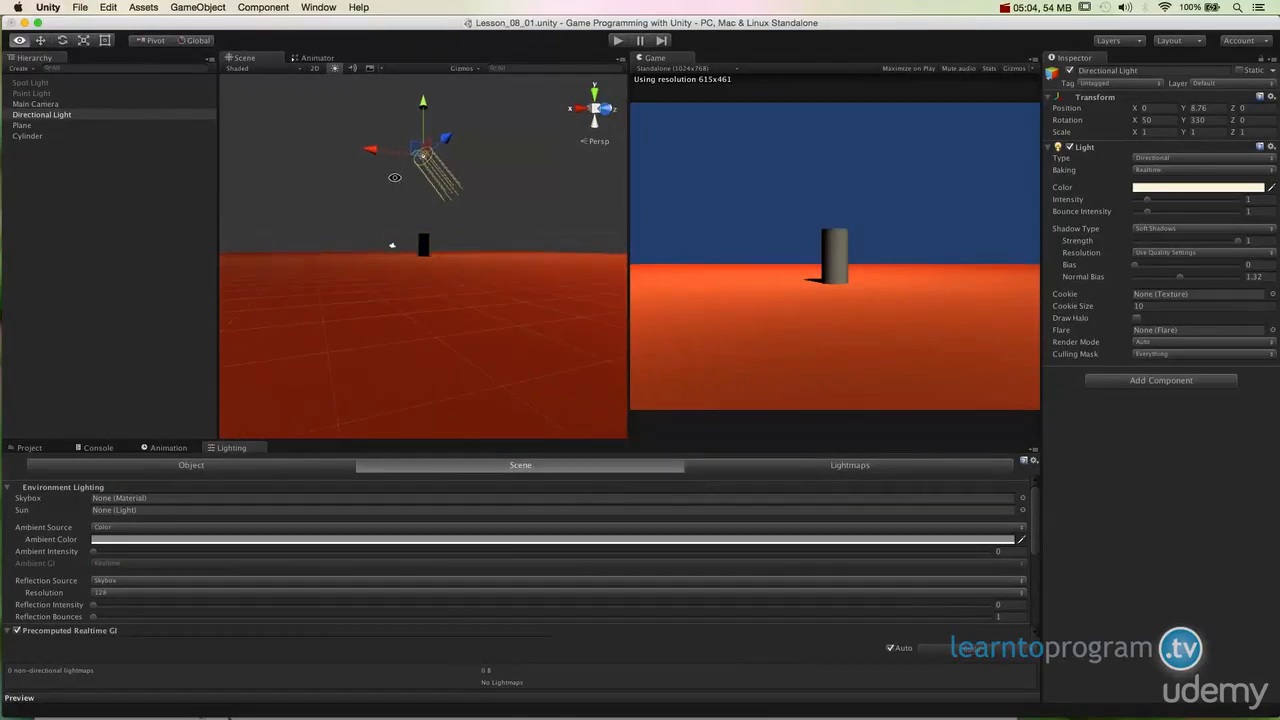
key(w)
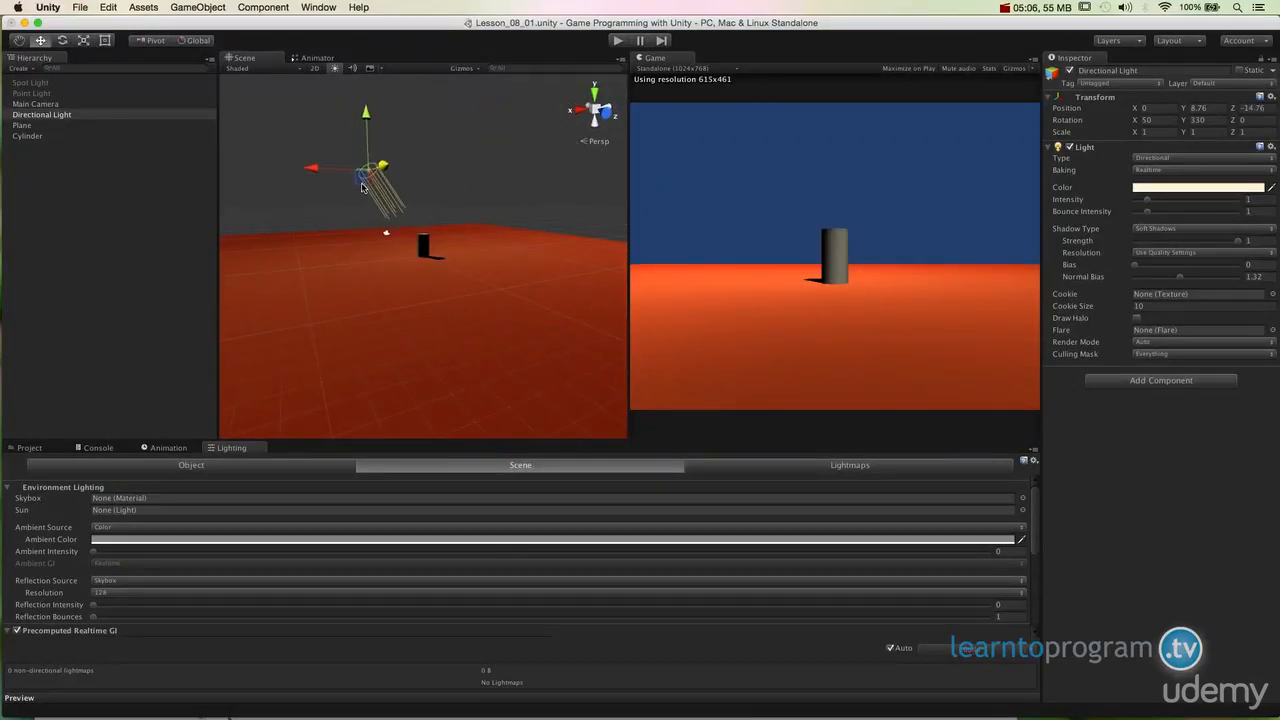
alt+drag(486, 209, 402, 204)
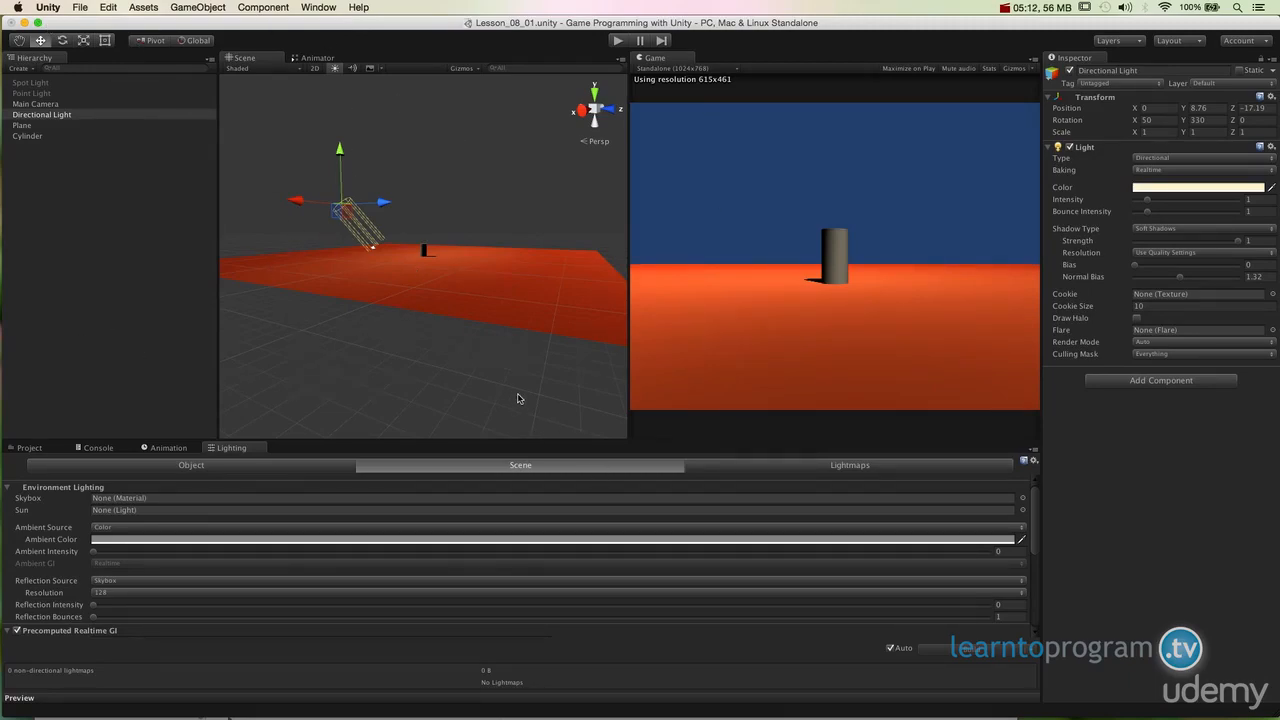
alt+drag(463, 238, 450, 280)
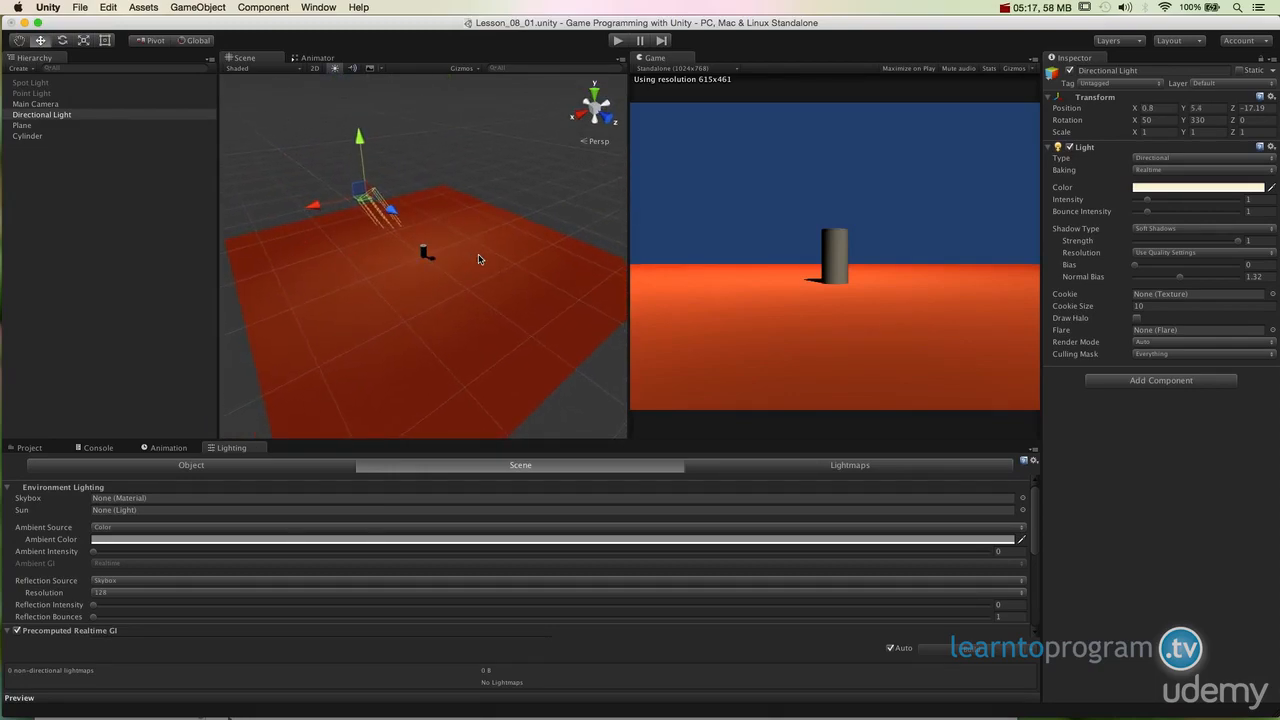
Step: Rotate the Directional Light to about X 41.3, Y 334.7, Z 6.5
key(e)
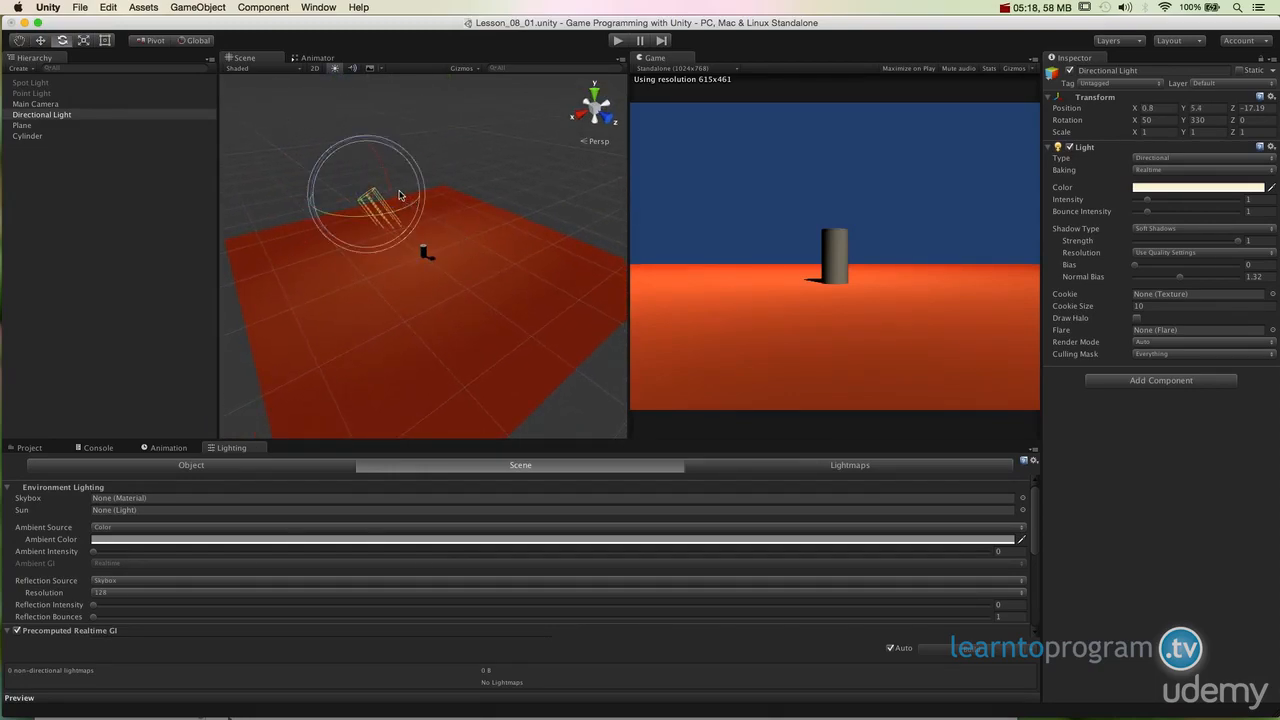
drag(389, 172, 384, 176)
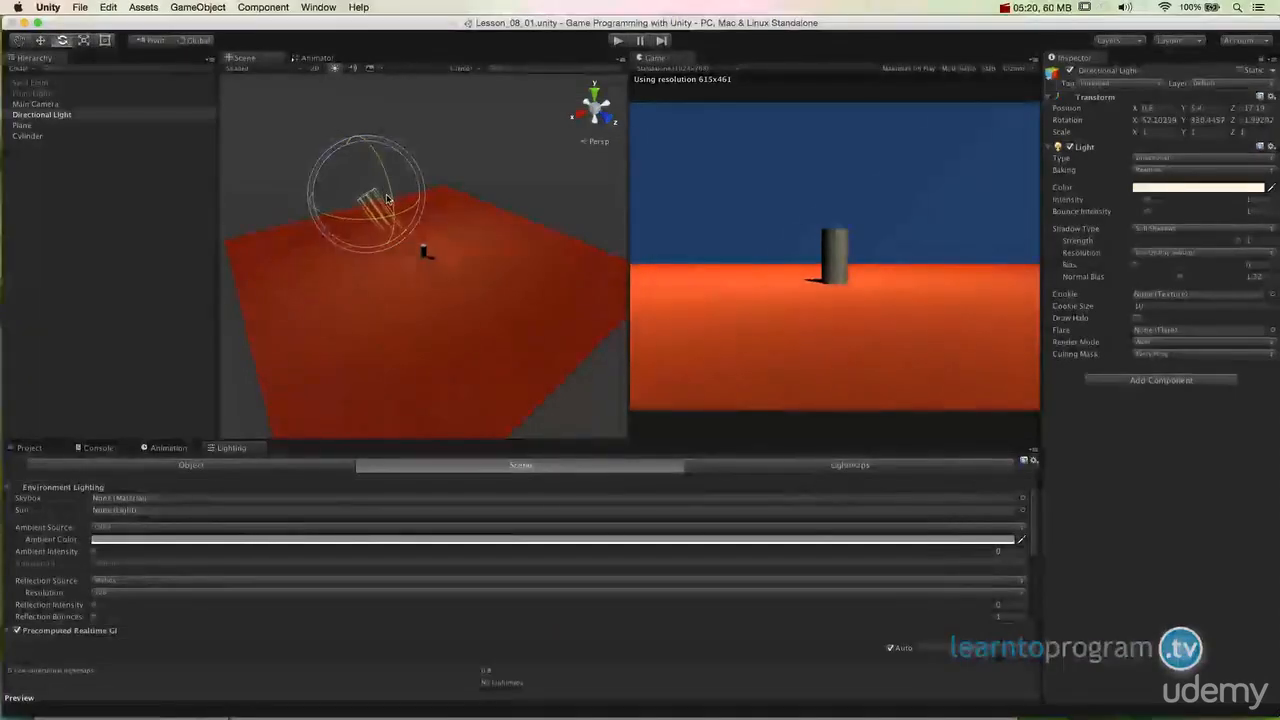
Step: Rotate the Directional Light with the rotate gizmo to about X 56.8, Y 351.9, Z 3.0
mouse_move(380, 195)
mouse_down()
mouse_move(409, 262)
mouse_move(382, 206)
mouse_up()
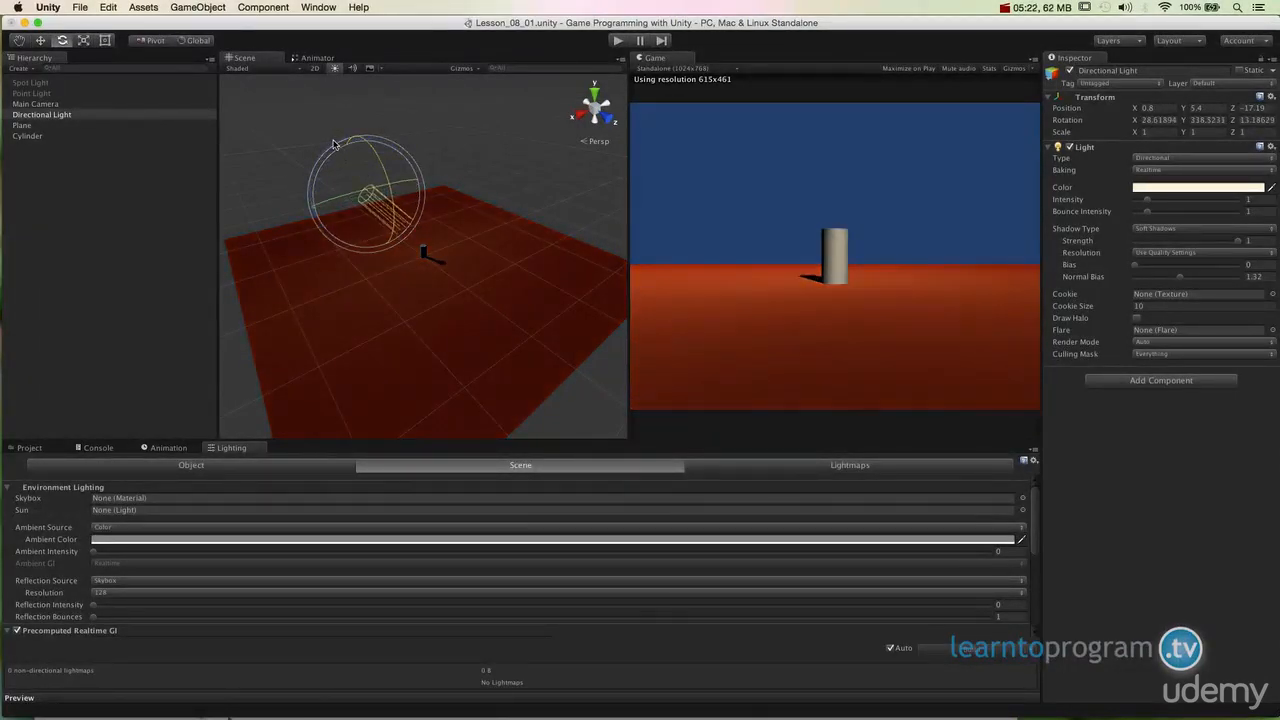
drag(386, 232, 349, 189)
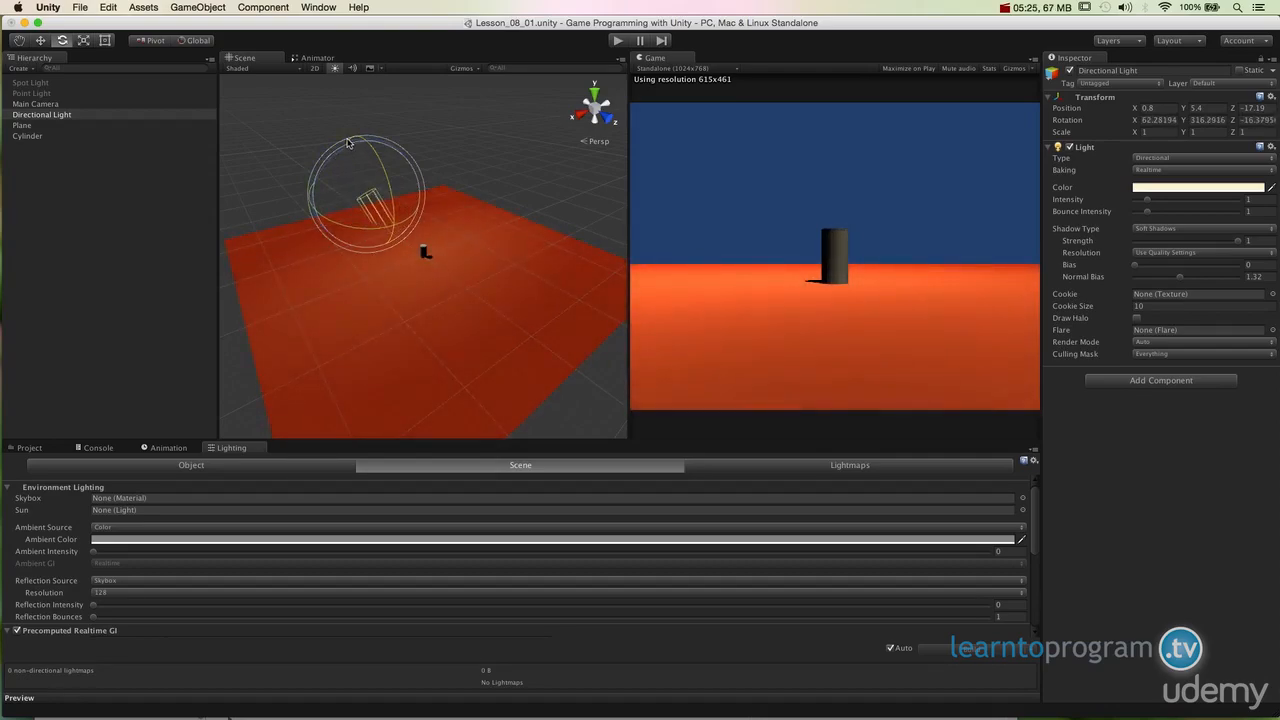
drag(366, 192, 373, 151)
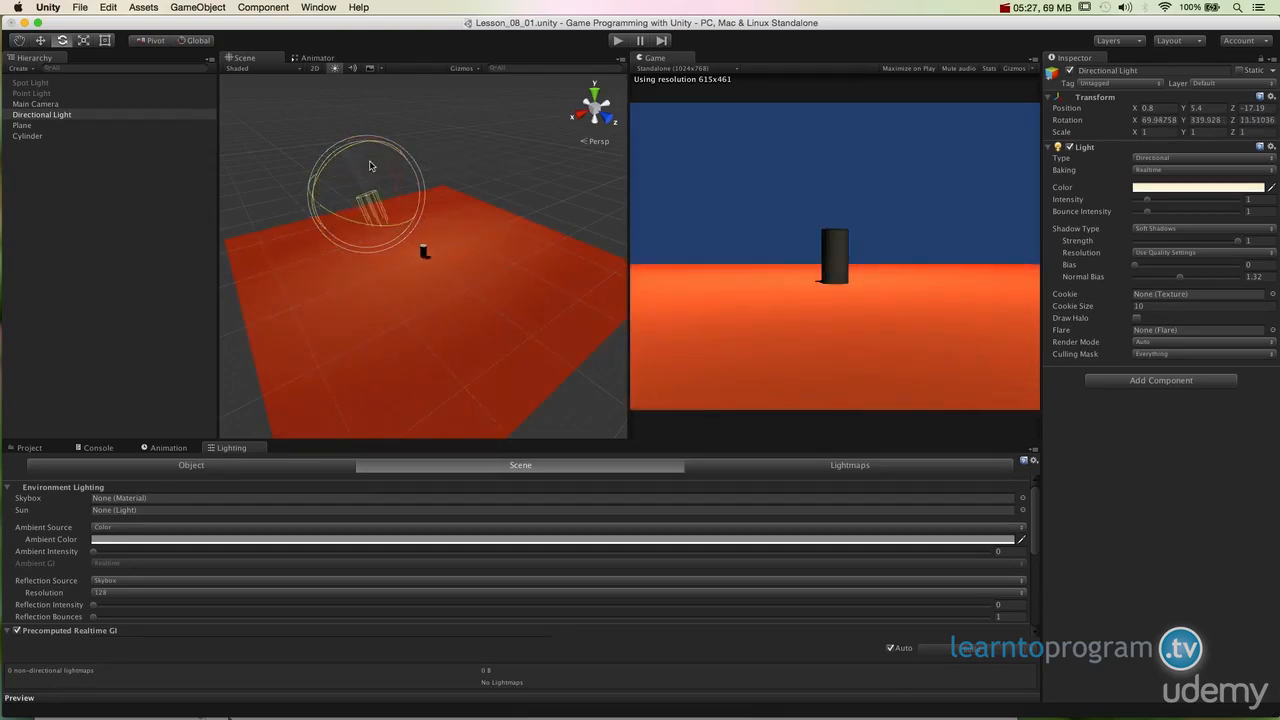
mouse_move(370, 175)
mouse_down()
mouse_move(271, 189)
mouse_move(382, 170)
mouse_move(371, 176)
mouse_up()
alt+drag(508, 270, 424, 190)
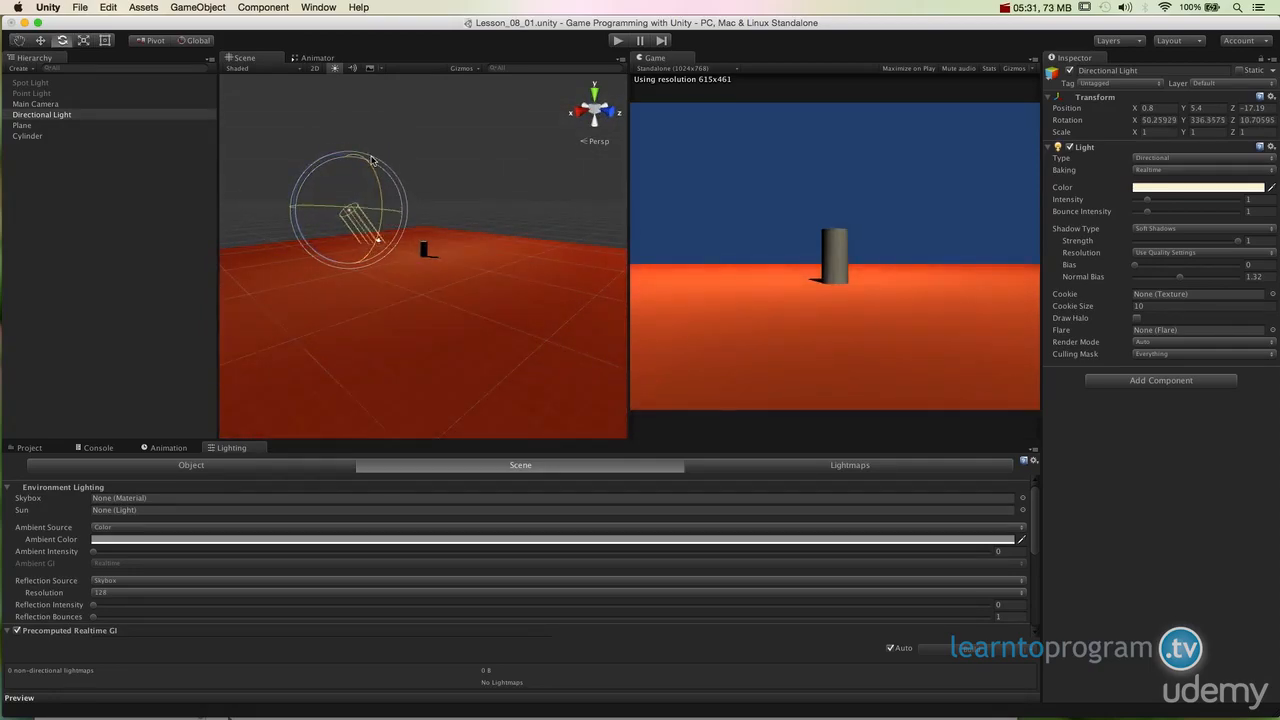
alt+drag(330, 215, 436, 198)
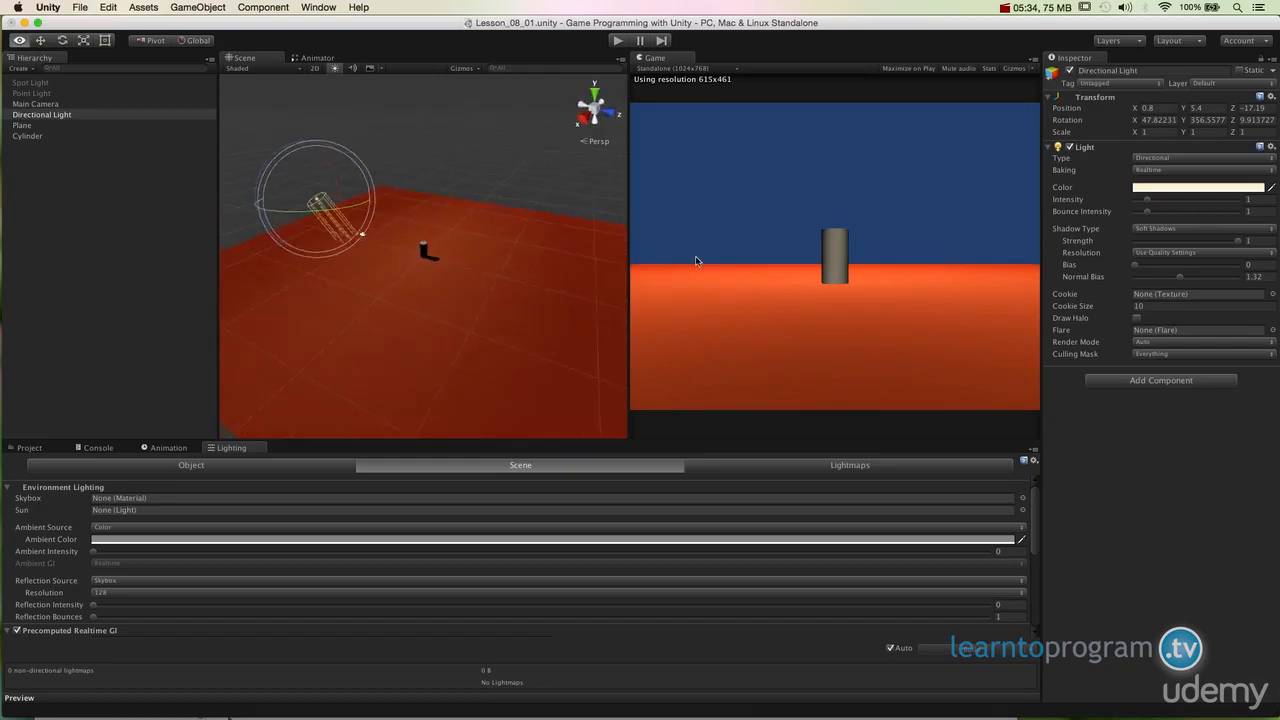
alt+drag(430, 290, 313, 174)
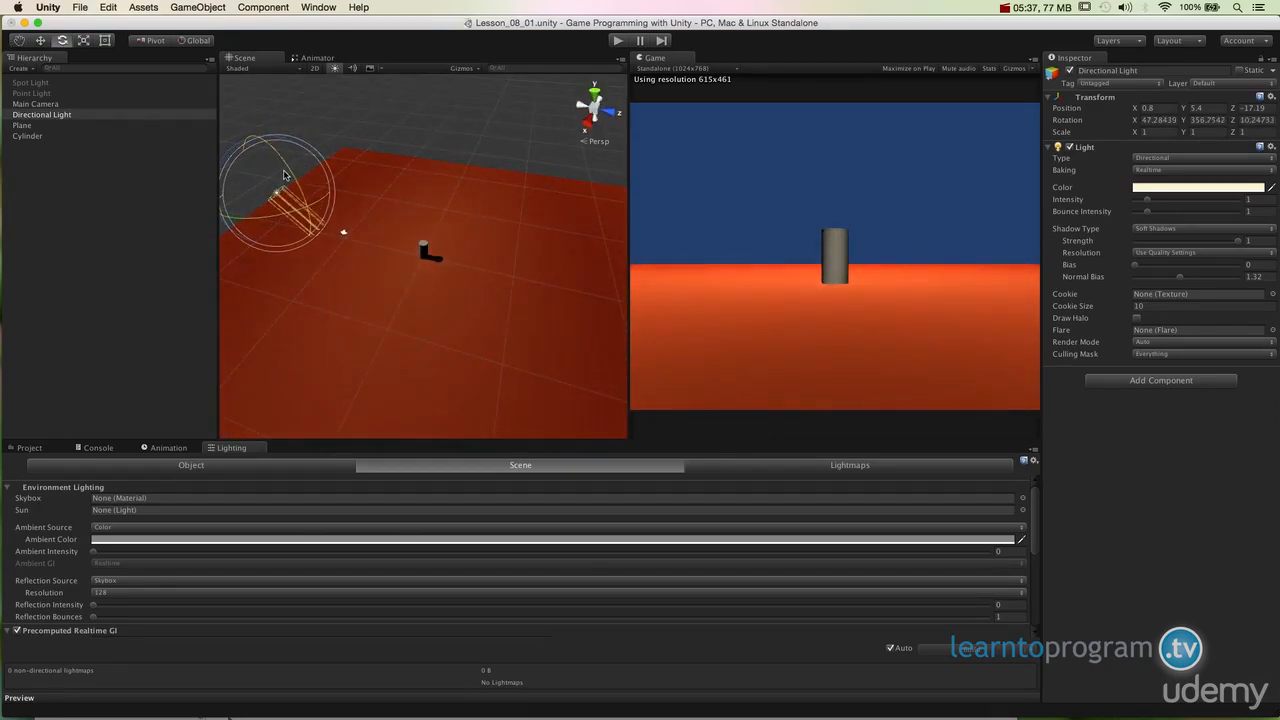
alt+drag(330, 178, 390, 215)
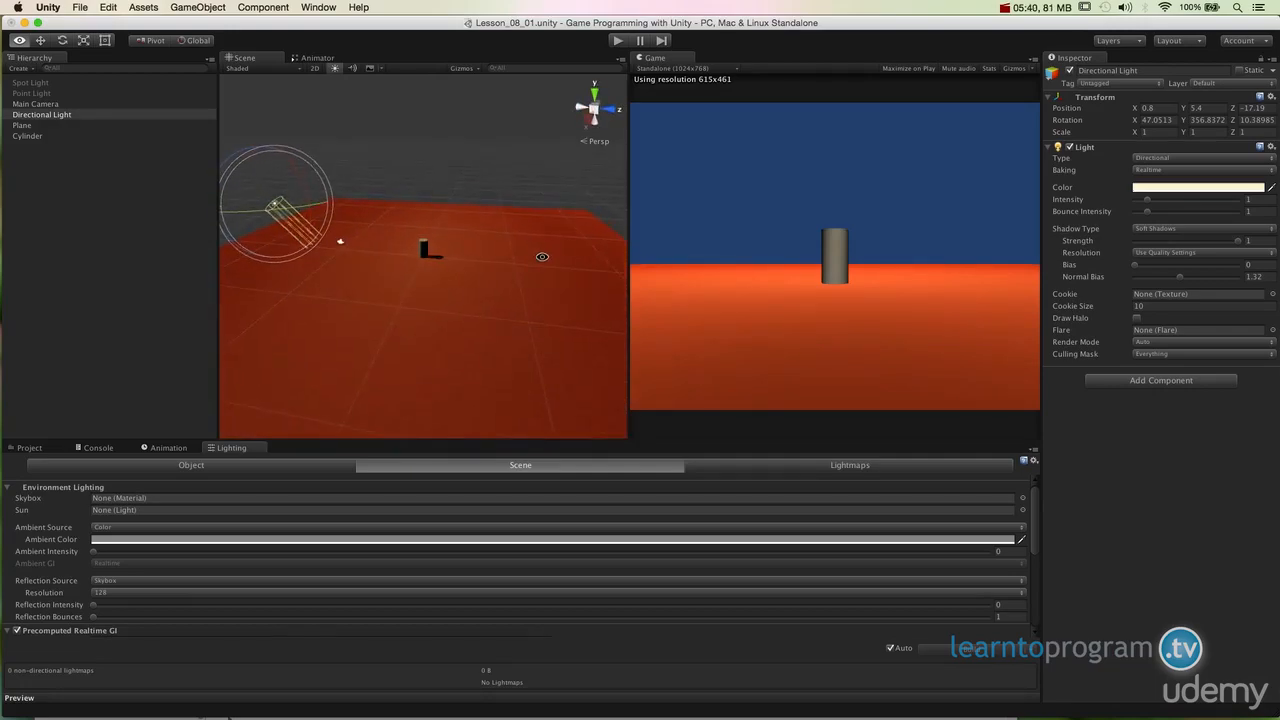
alt+drag(542, 257, 541, 262)
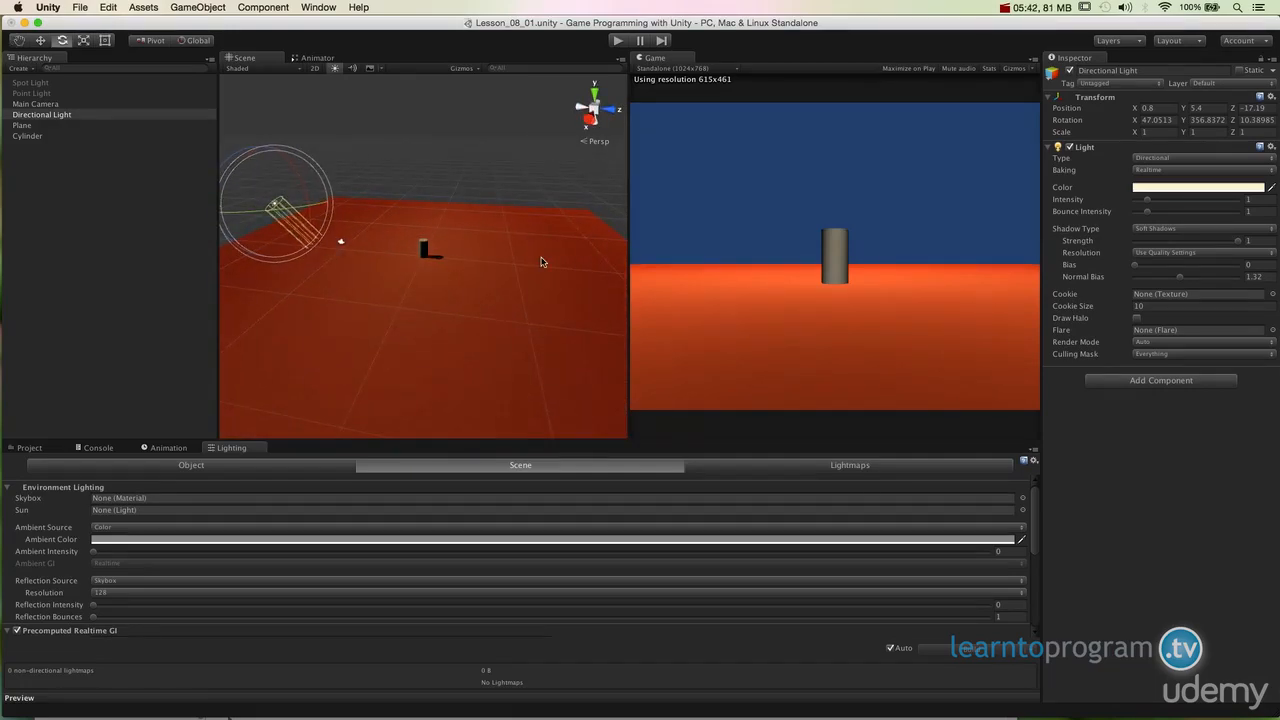
alt+drag(431, 277, 420, 382)
alt+drag(352, 206, 340, 208)
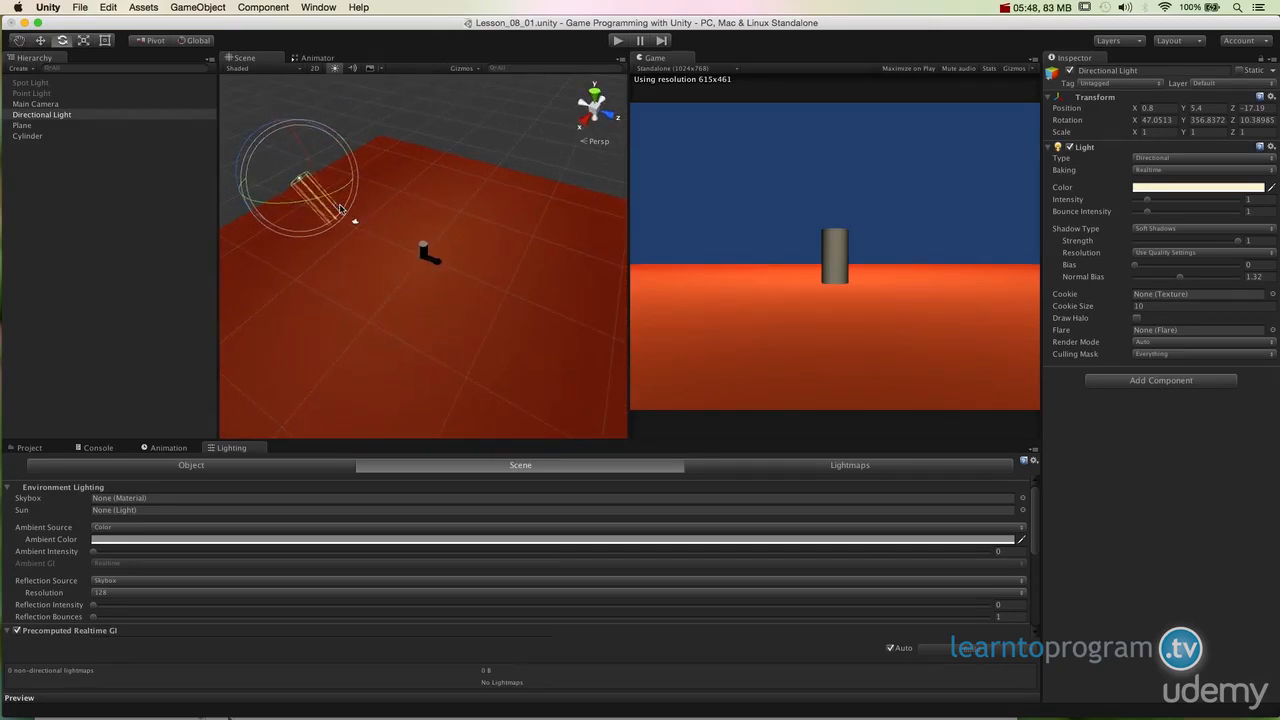
alt+drag(396, 288, 339, 317)
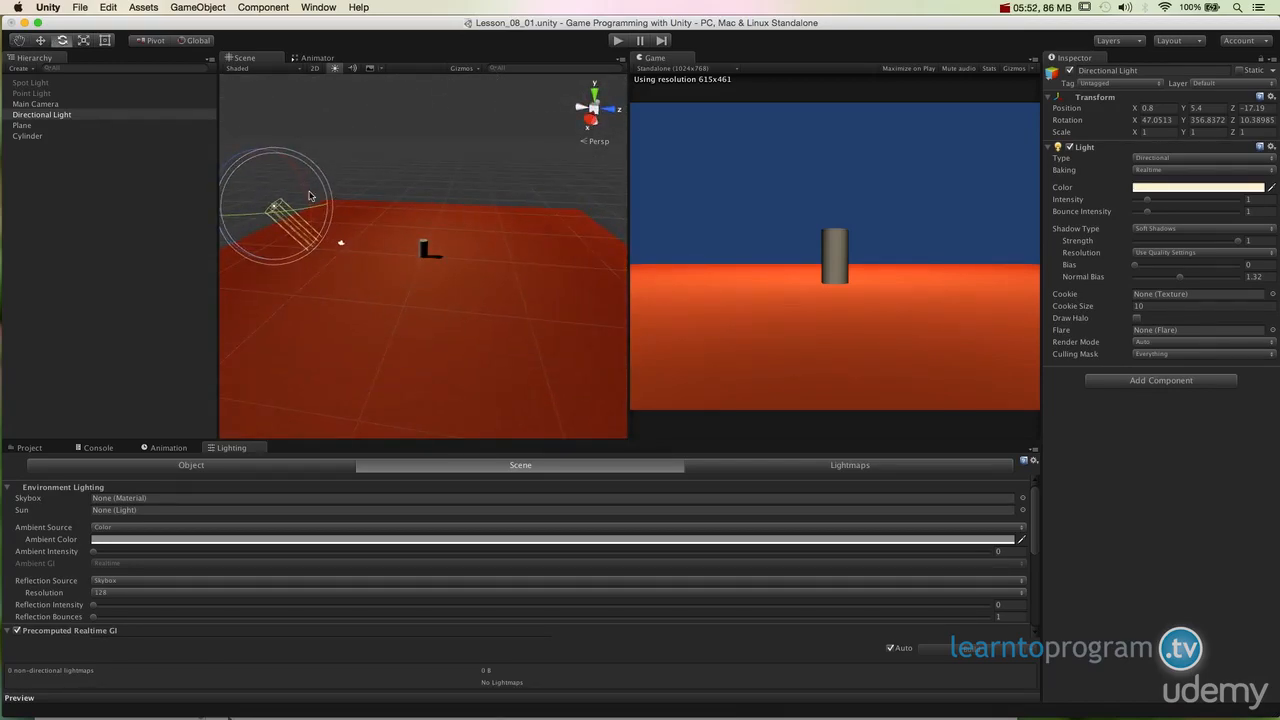
drag(308, 192, 298, 180)
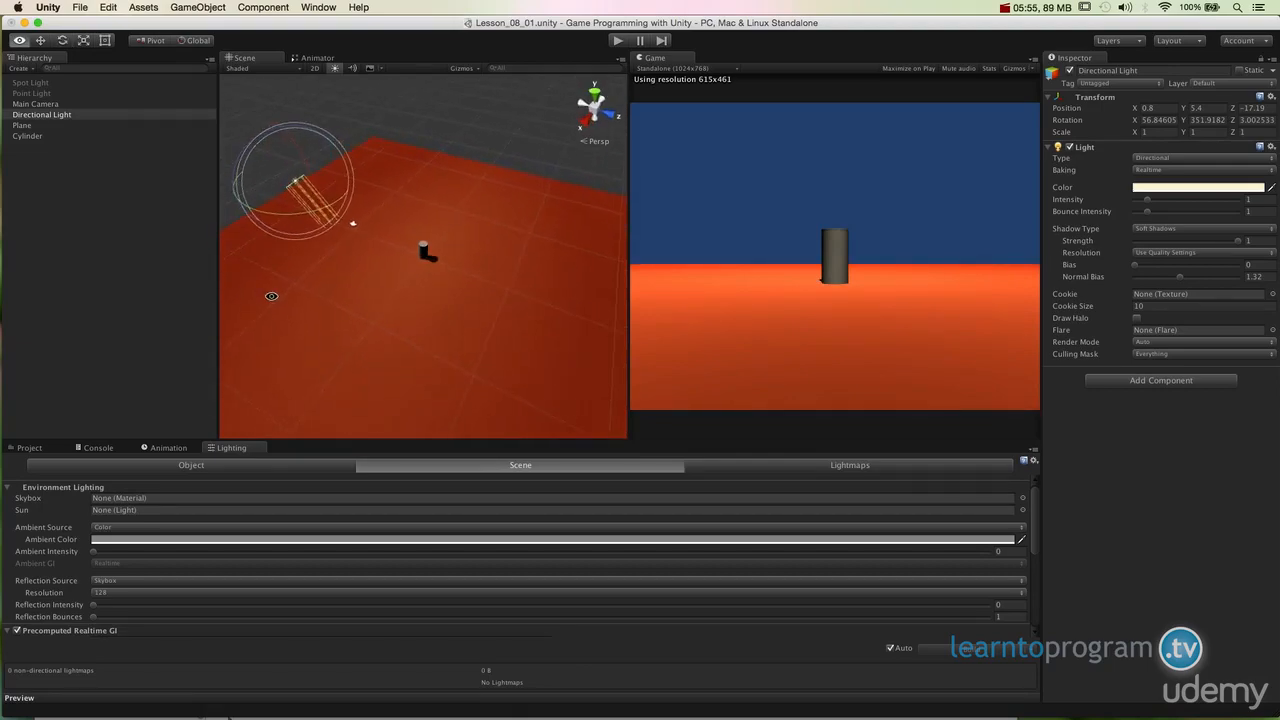
alt+drag(271, 296, 262, 296)
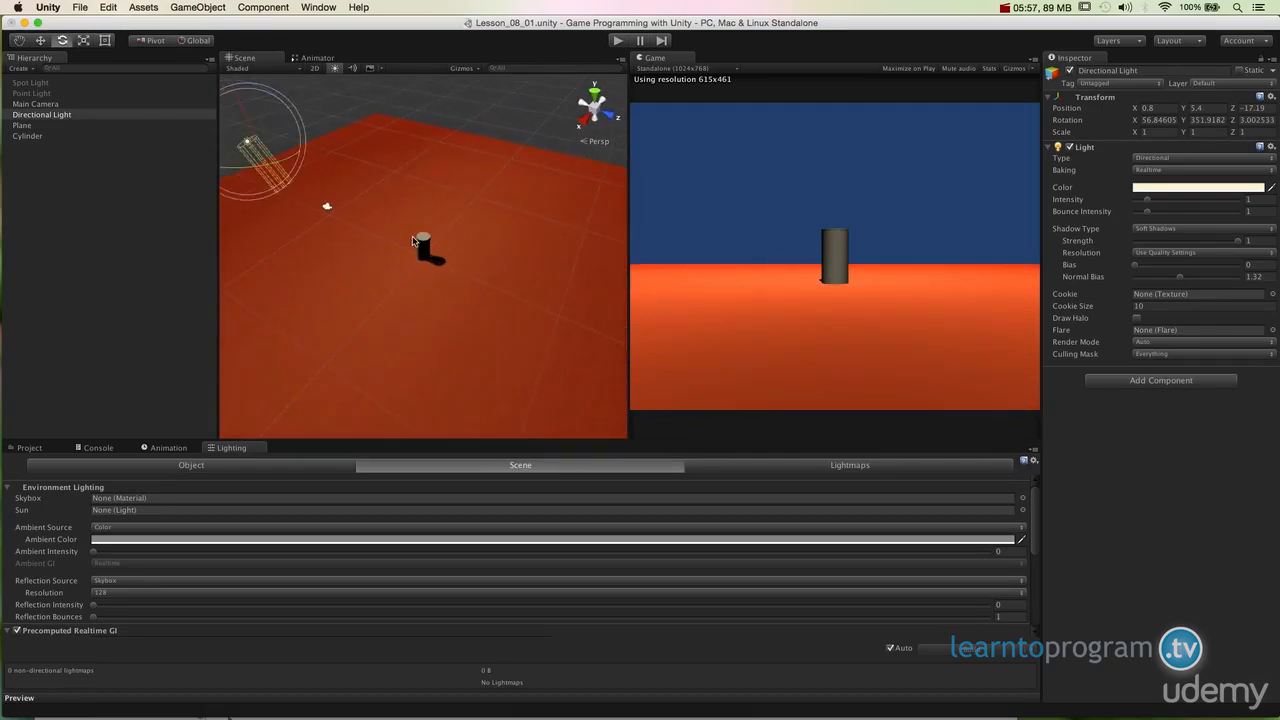
Step: Tune the ambient intensity, raising it to about 0.62 and settling at about 0.47, while checking the cylinder's shadow
scroll(420, 245, up, 6)
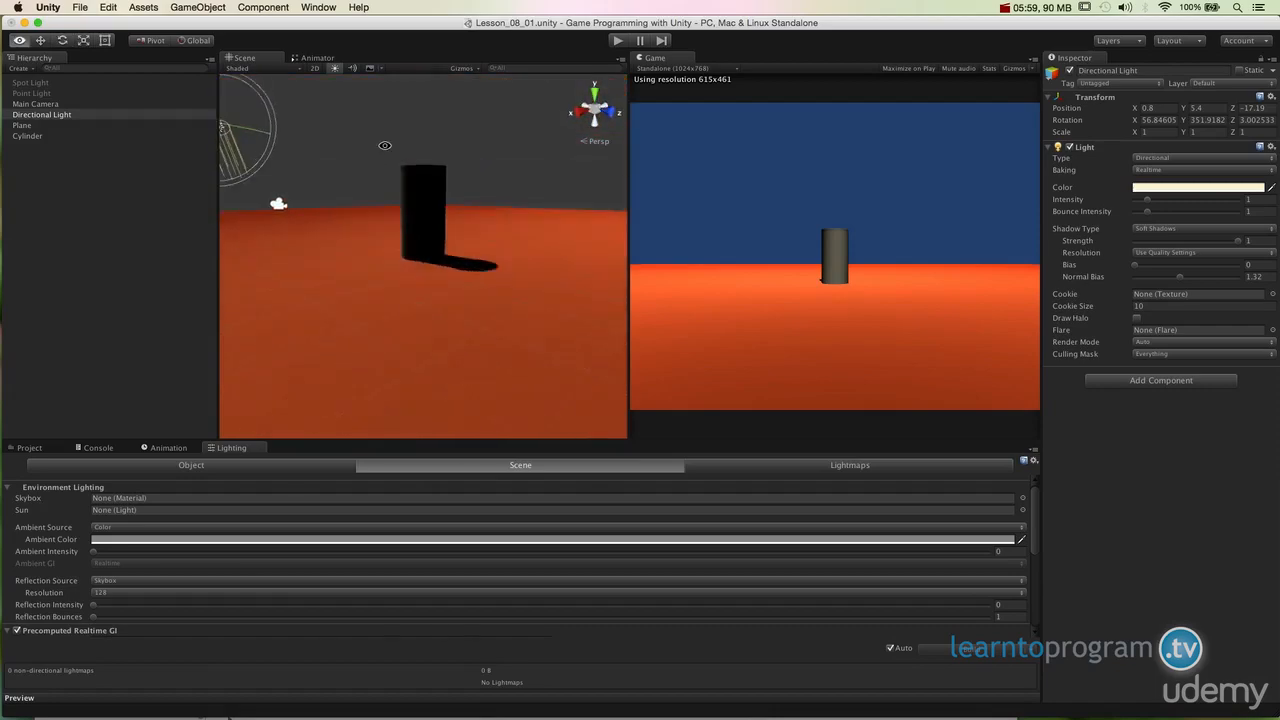
alt+drag(520, 240, 256, 263)
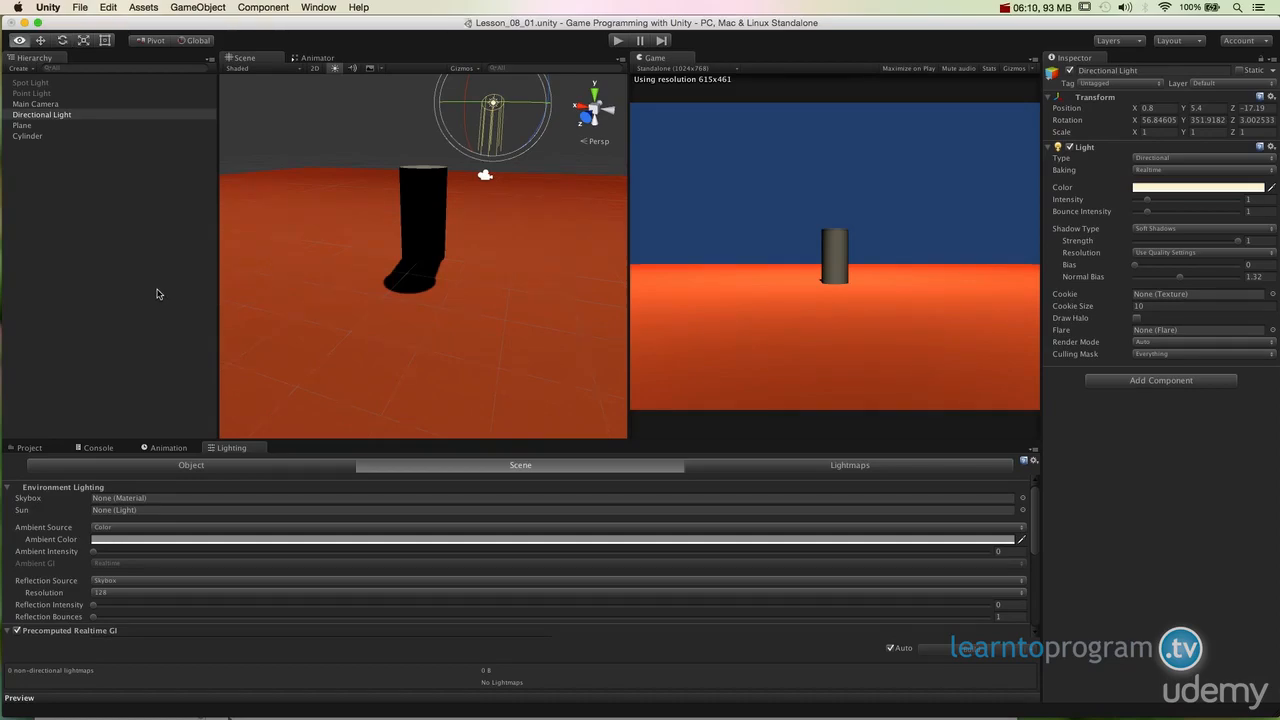
alt+drag(463, 215, 530, 229)
alt+scroll(530, 229, down, 3)
drag(99, 558, 663, 557)
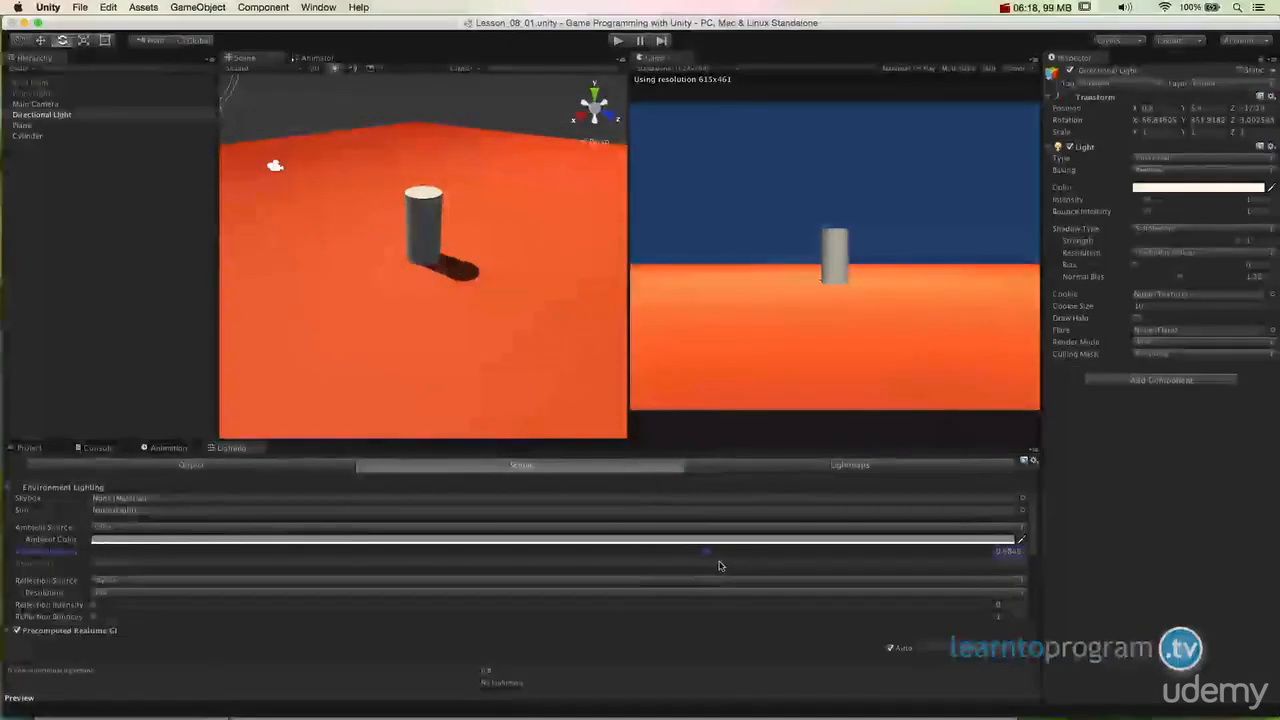
drag(717, 563, 673, 565)
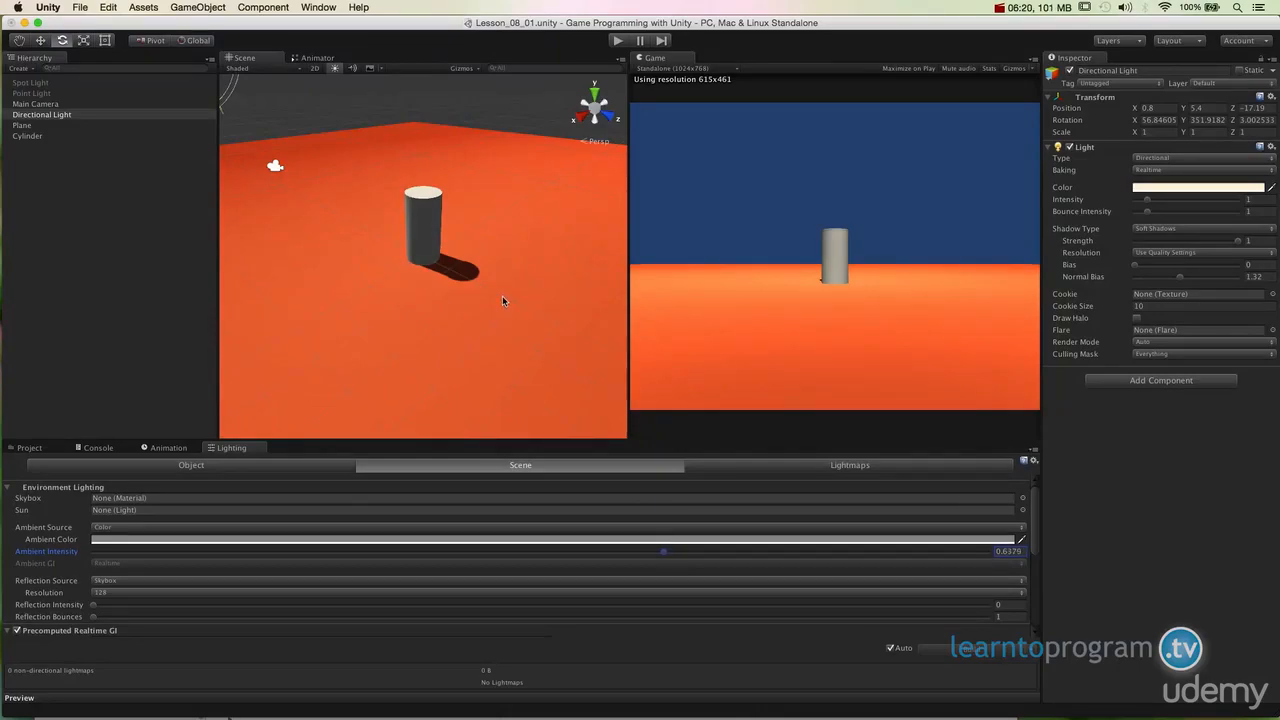
alt+drag(502, 295, 374, 303)
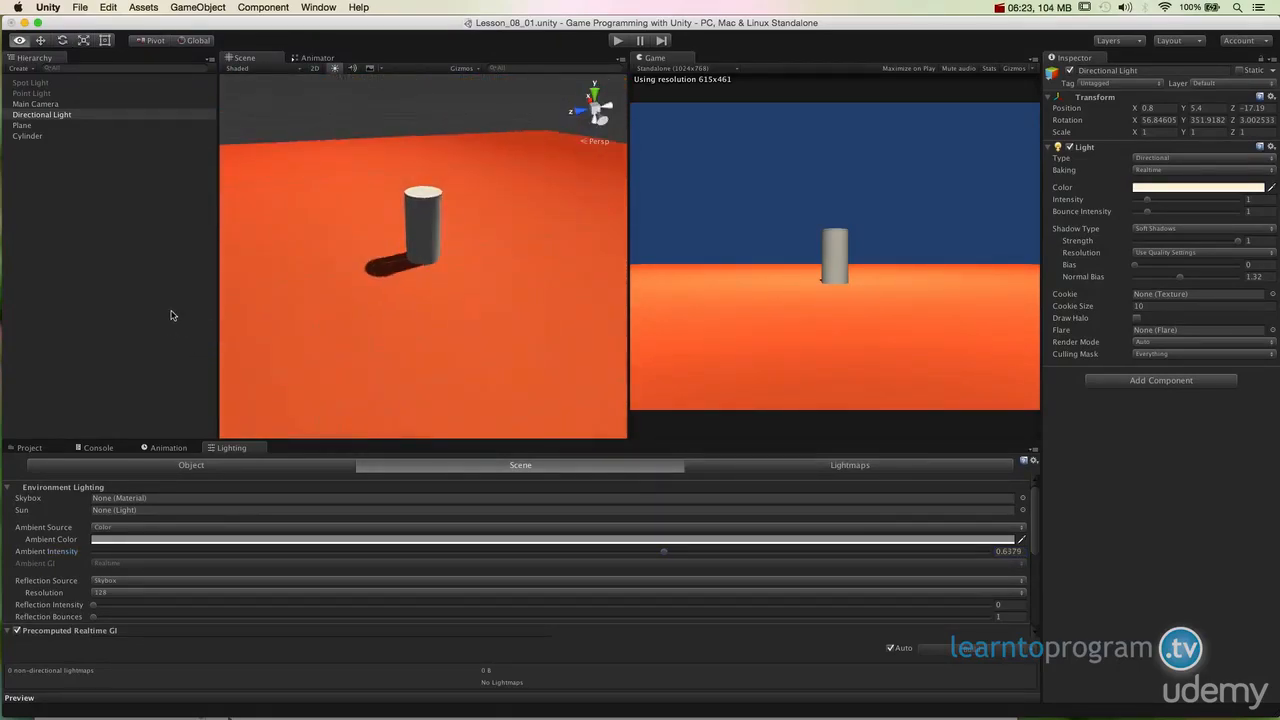
alt+drag(171, 315, 306, 300)
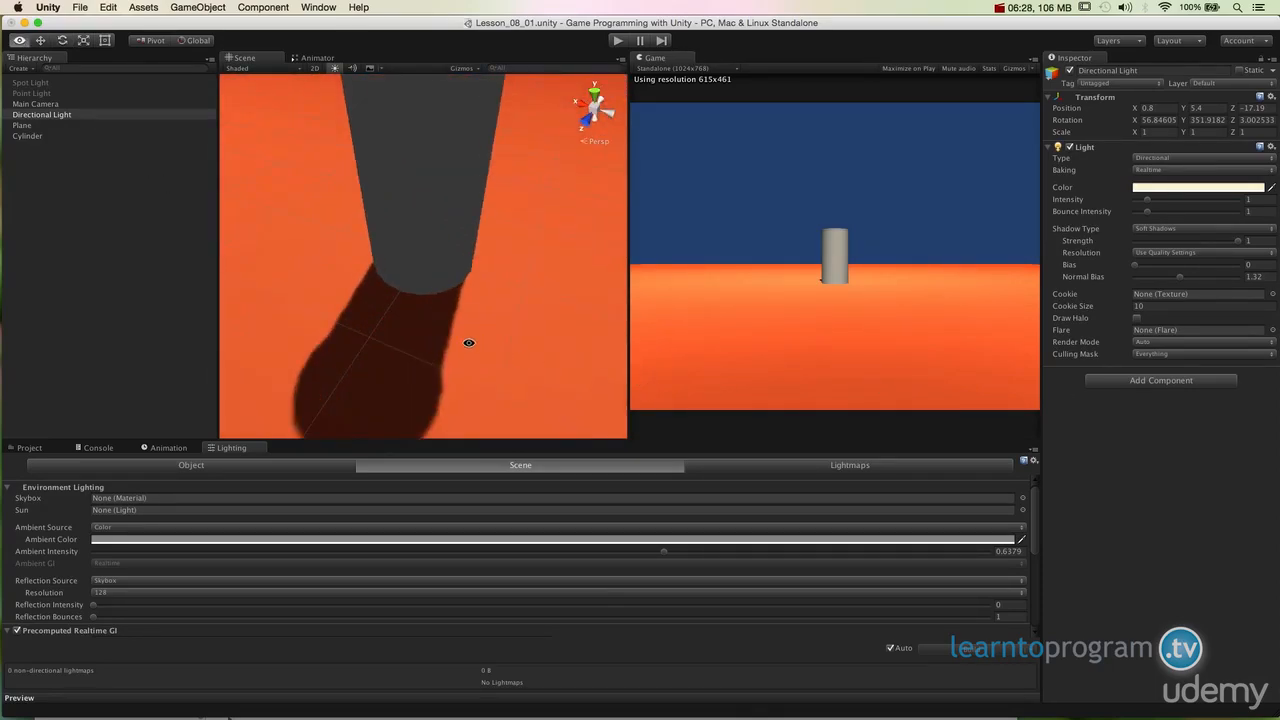
drag(663, 551, 786, 553)
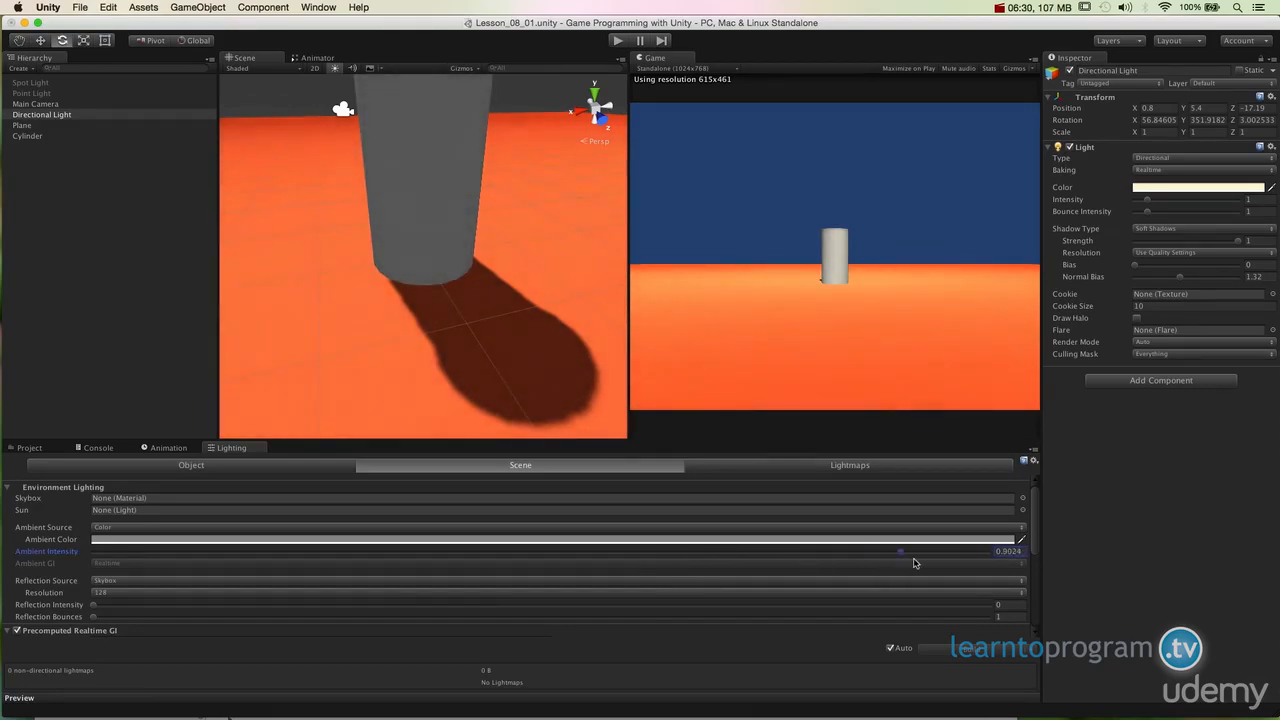
drag(934, 558, 3, 582)
drag(96, 552, 551, 571)
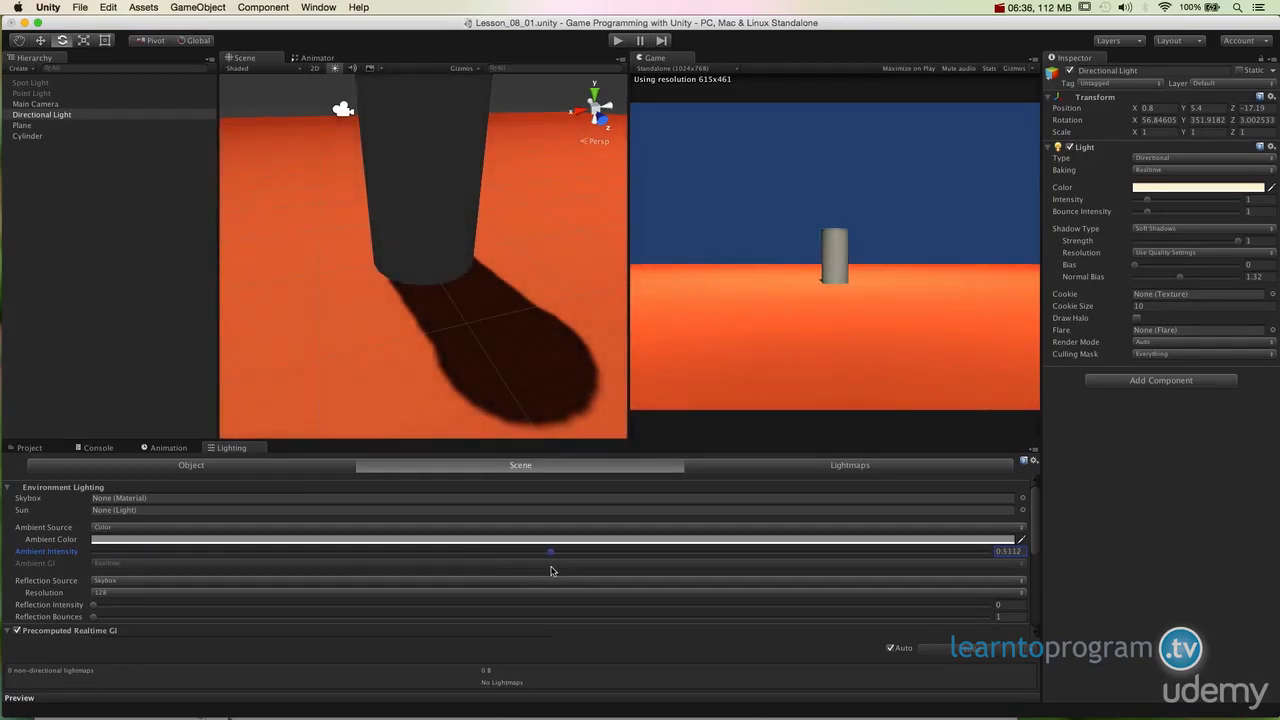
alt+drag(500, 486, 606, 355)
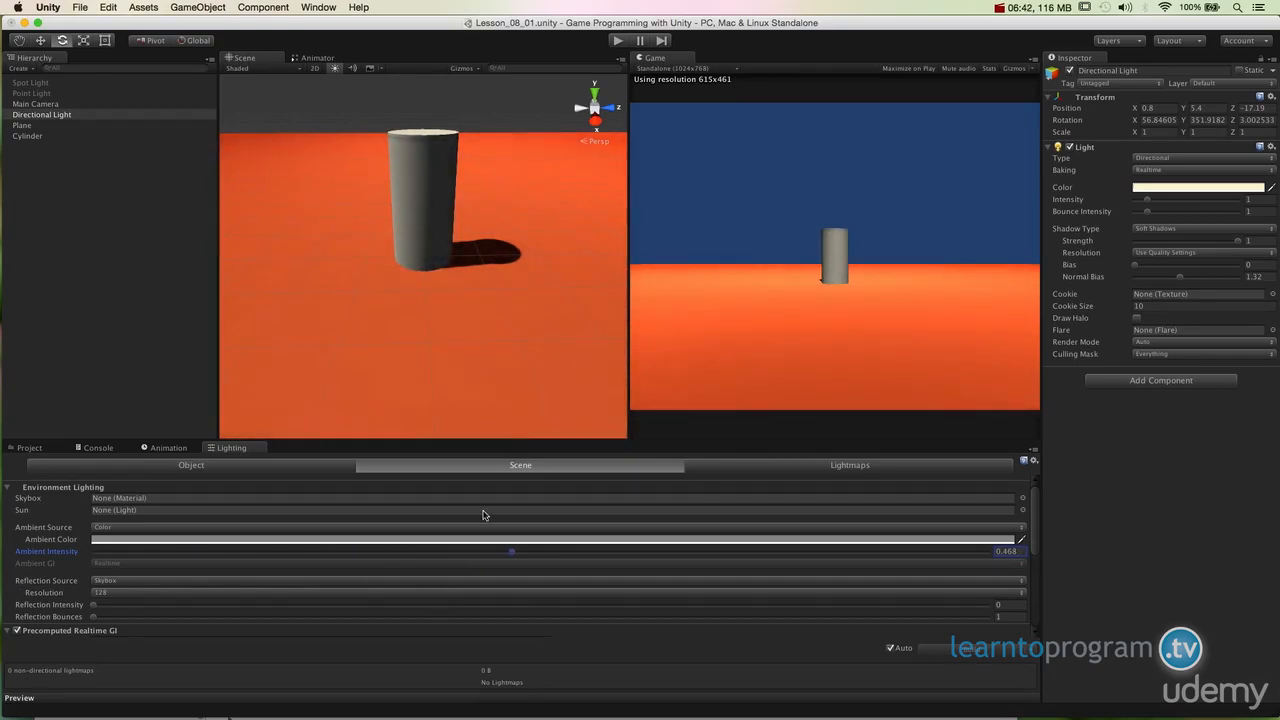
alt+drag(420, 300, 137, 263)
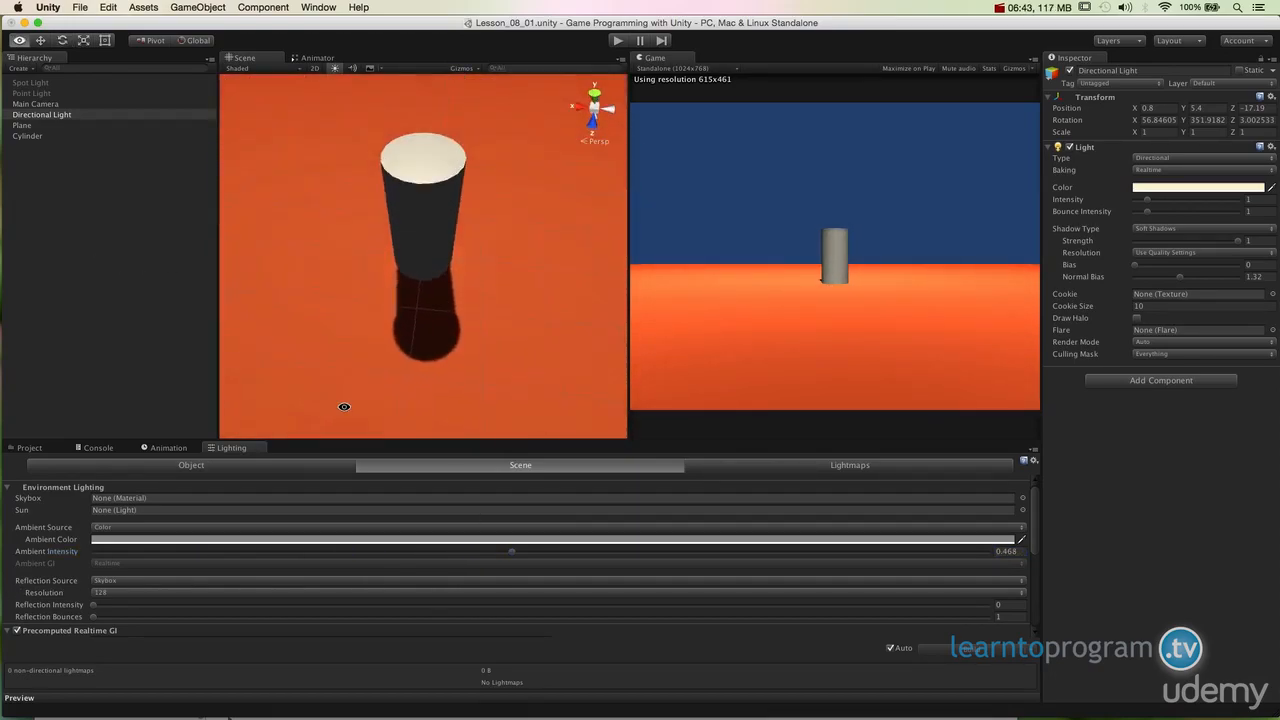
alt+drag(343, 403, 572, 270)
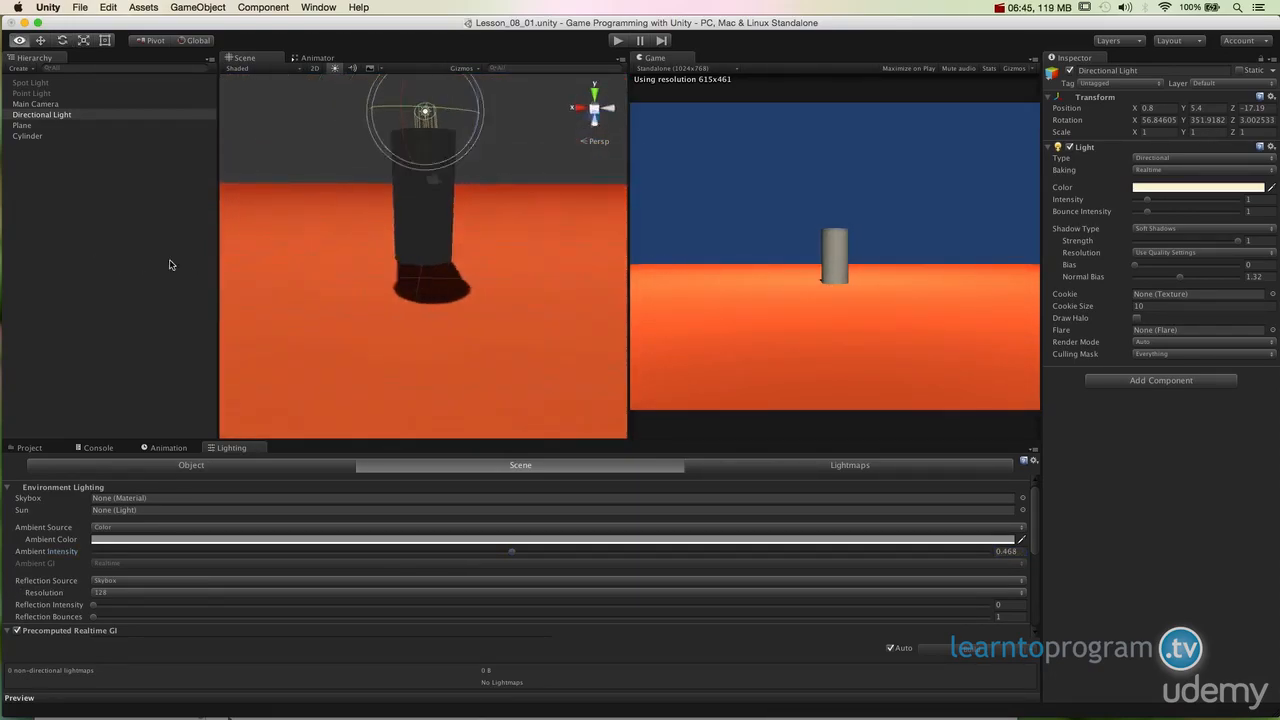
alt+drag(171, 263, 543, 309)
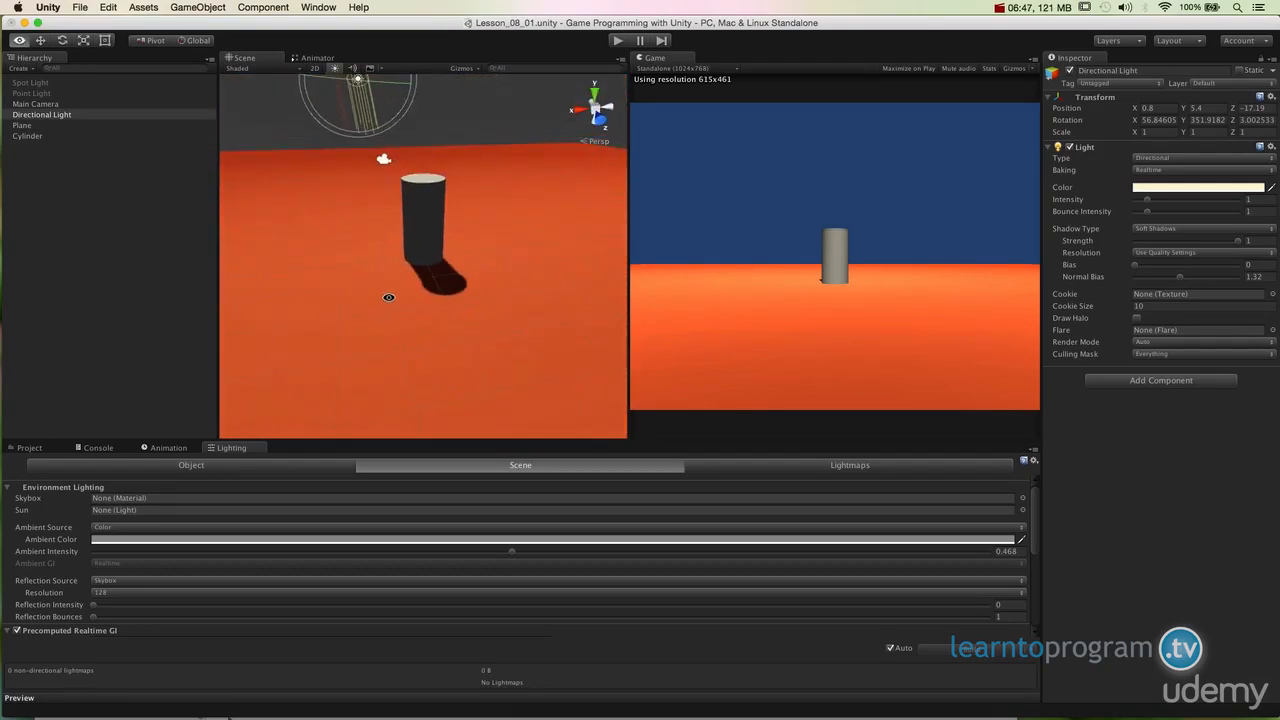
alt+drag(386, 294, 371, 252)
alt+drag(371, 252, 409, 350)
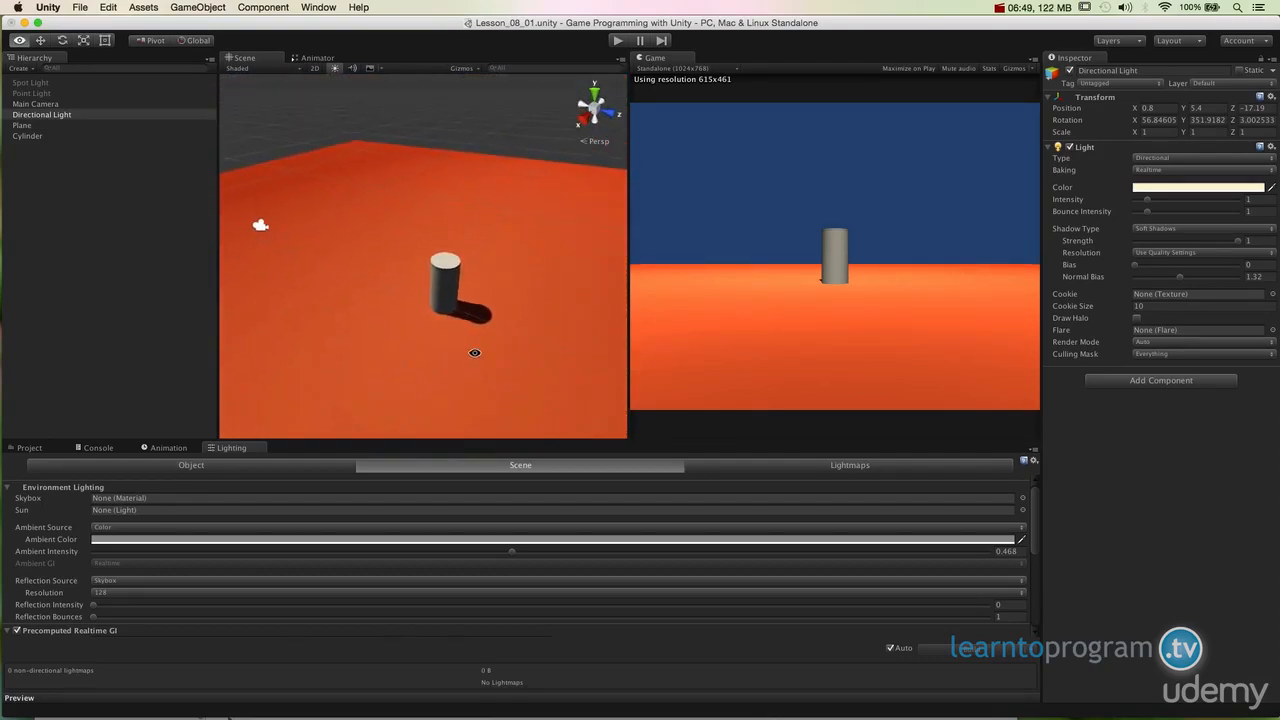
alt+drag(474, 352, 486, 329)
Step: Select the Directional Light and sweep its intensity up to about 5.3 and down to 0
key(e)
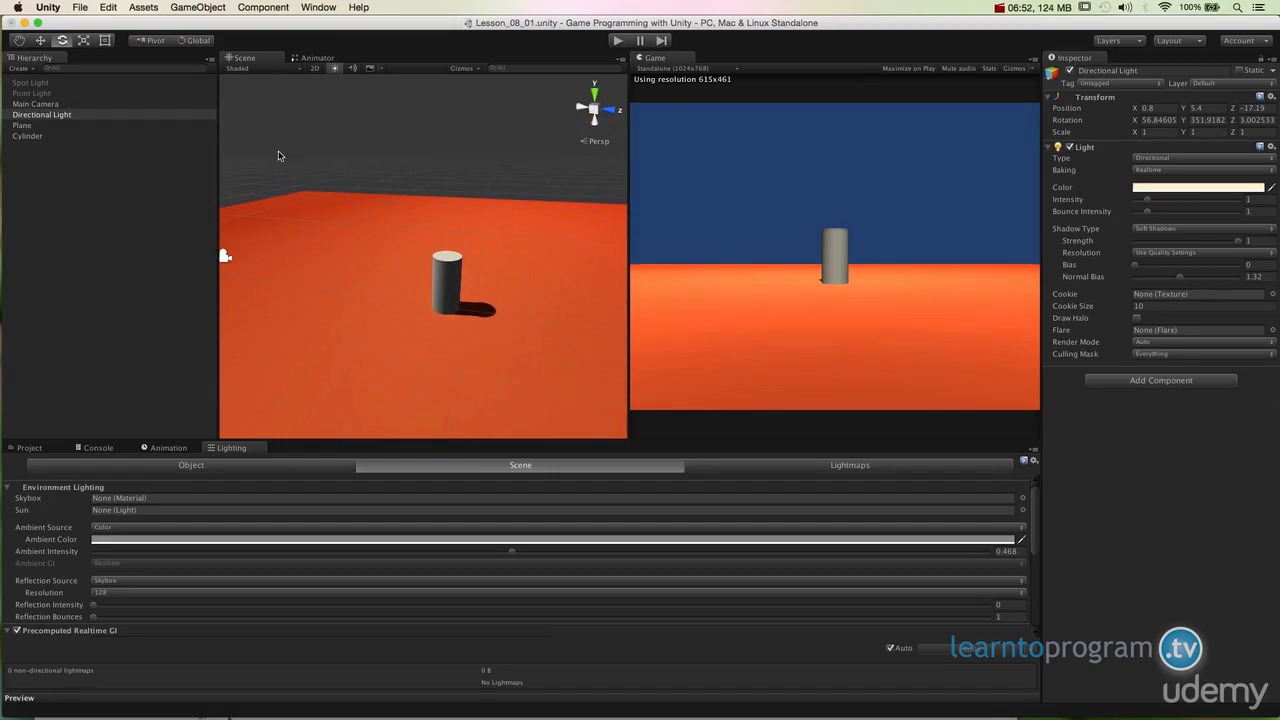
click(48, 115)
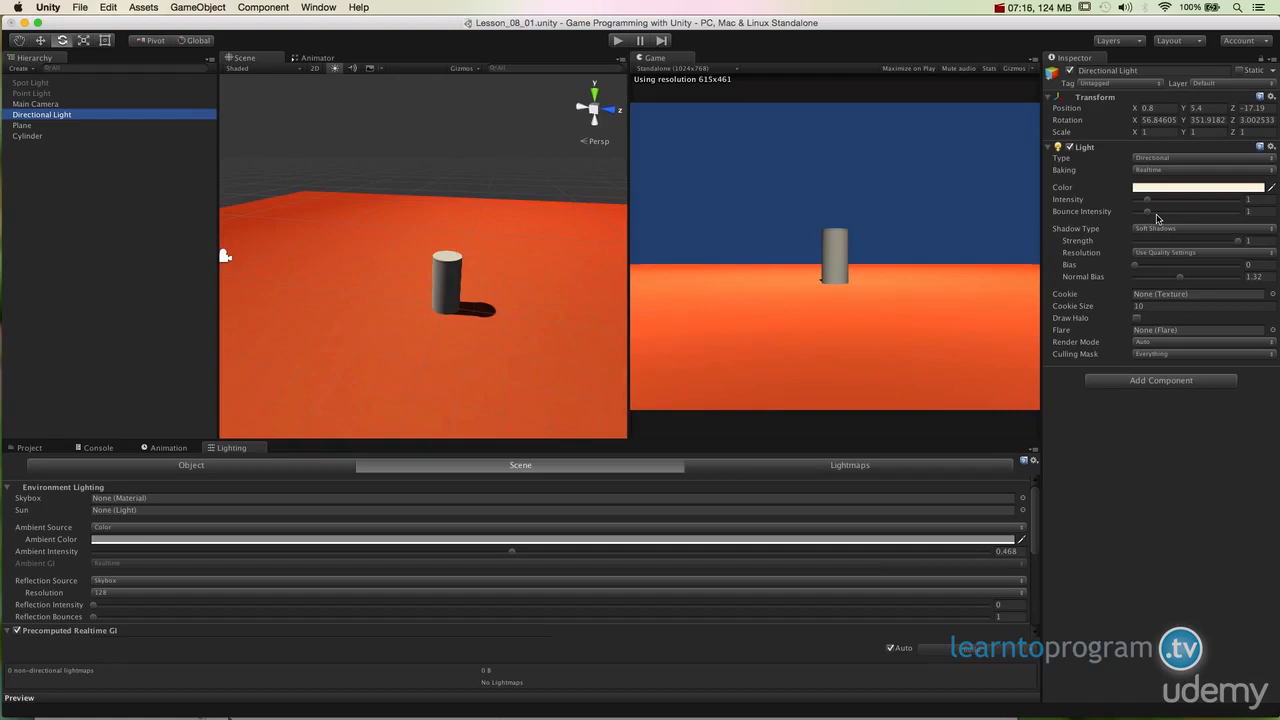
drag(1147, 200, 1174, 208)
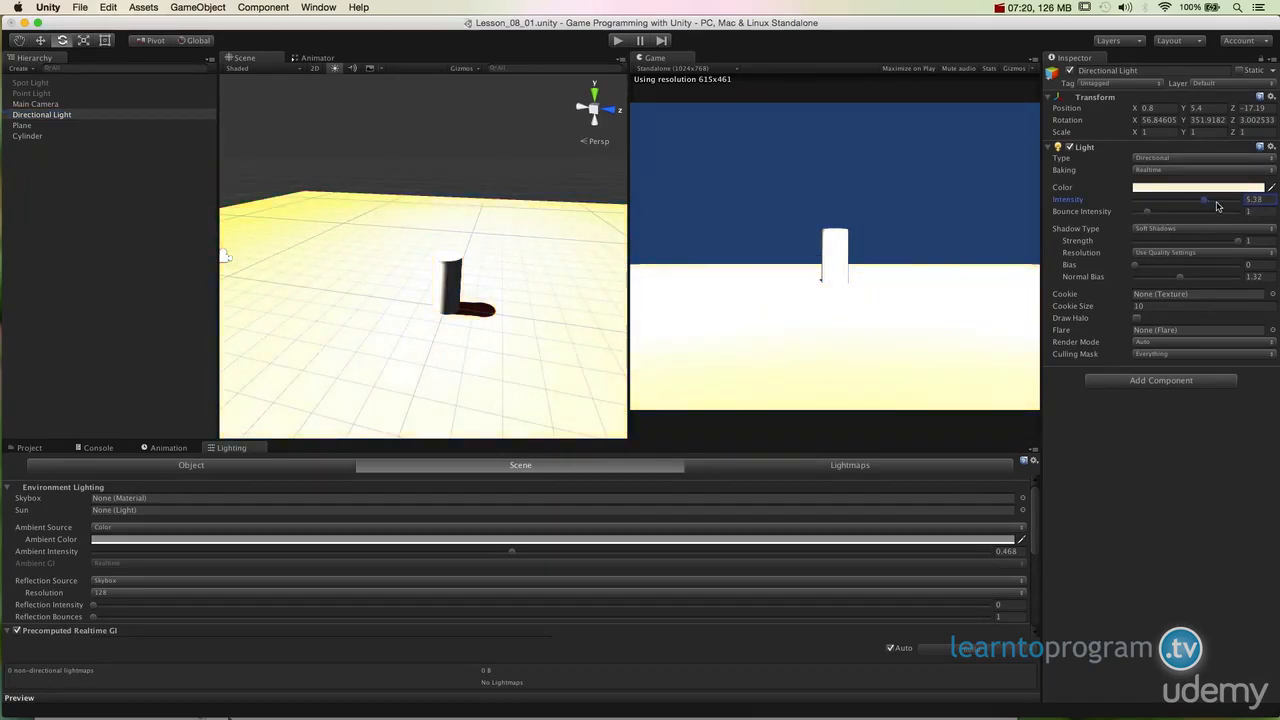
drag(1218, 200, 1175, 200)
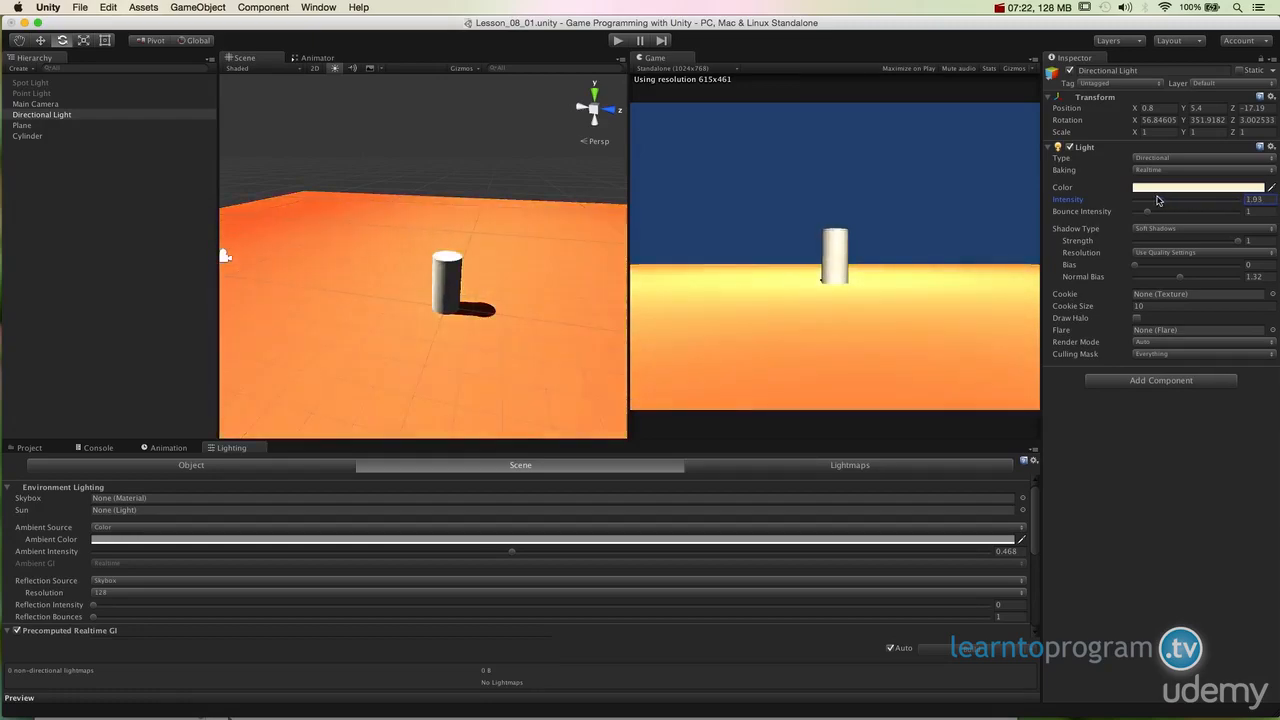
drag(1155, 201, 1121, 204)
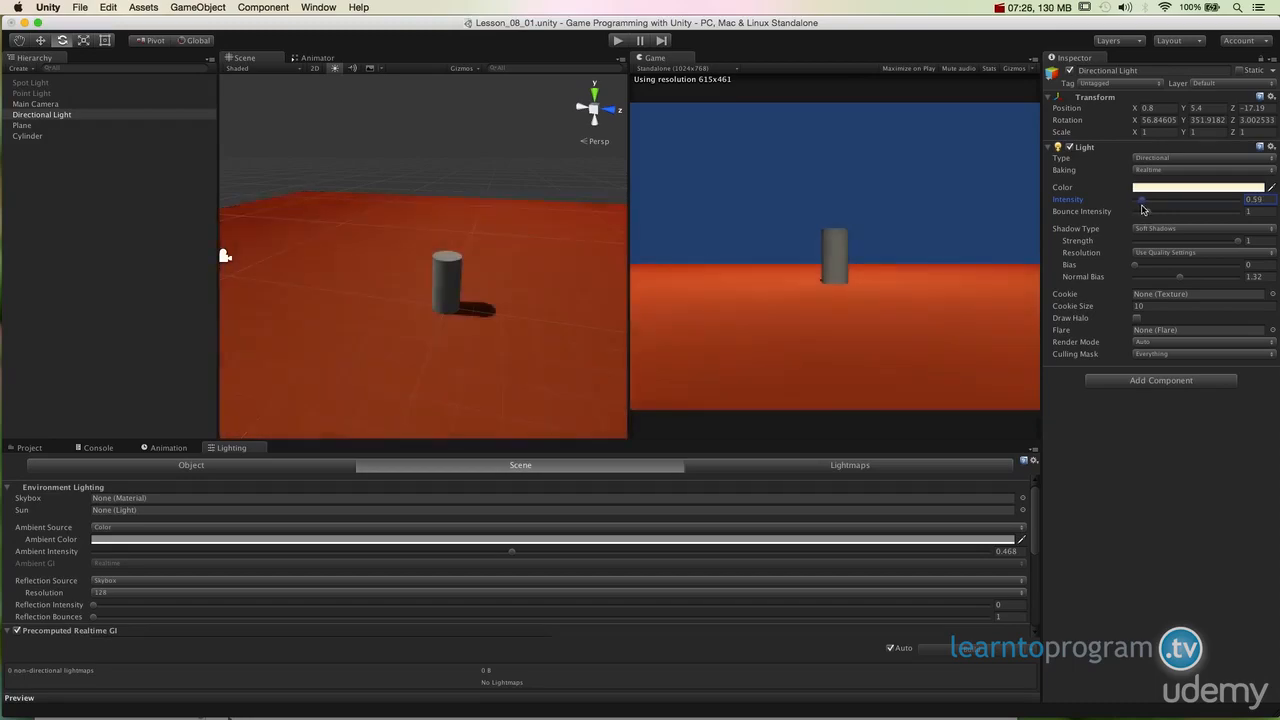
Step: Set the Directional Light's intensity to 1
drag(1144, 210, 1148, 211)
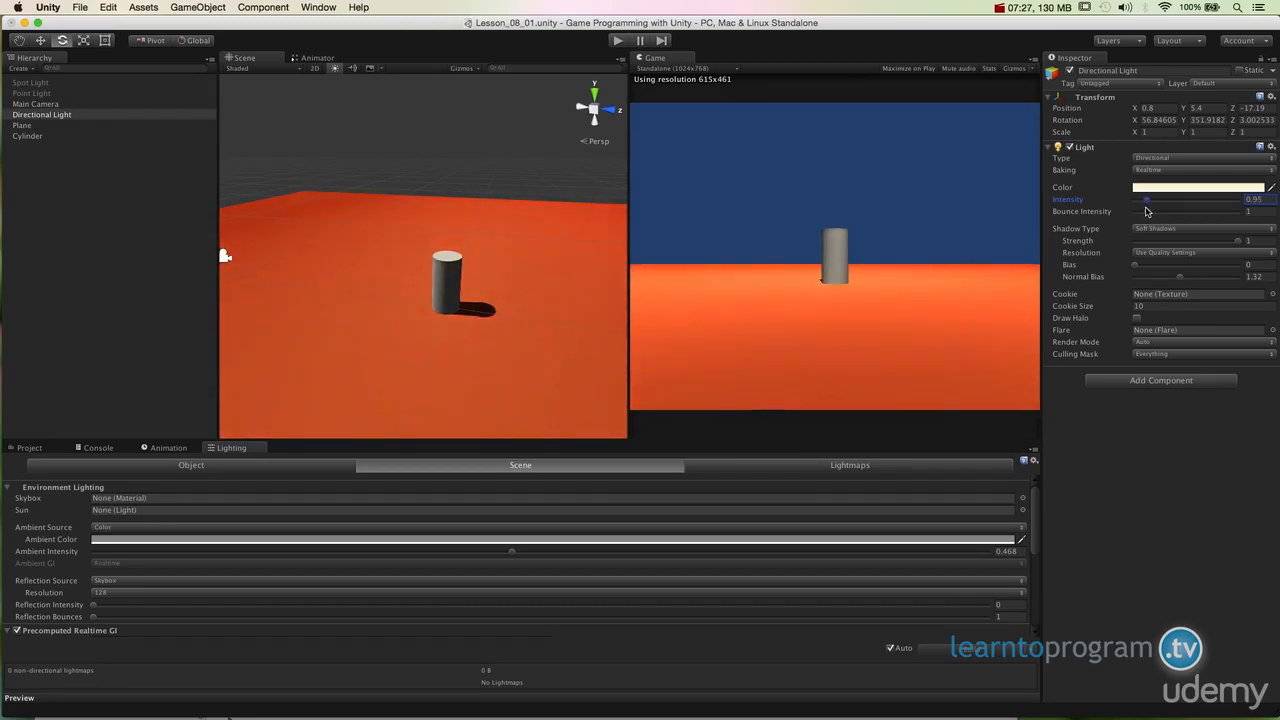
drag(1148, 211, 1147, 212)
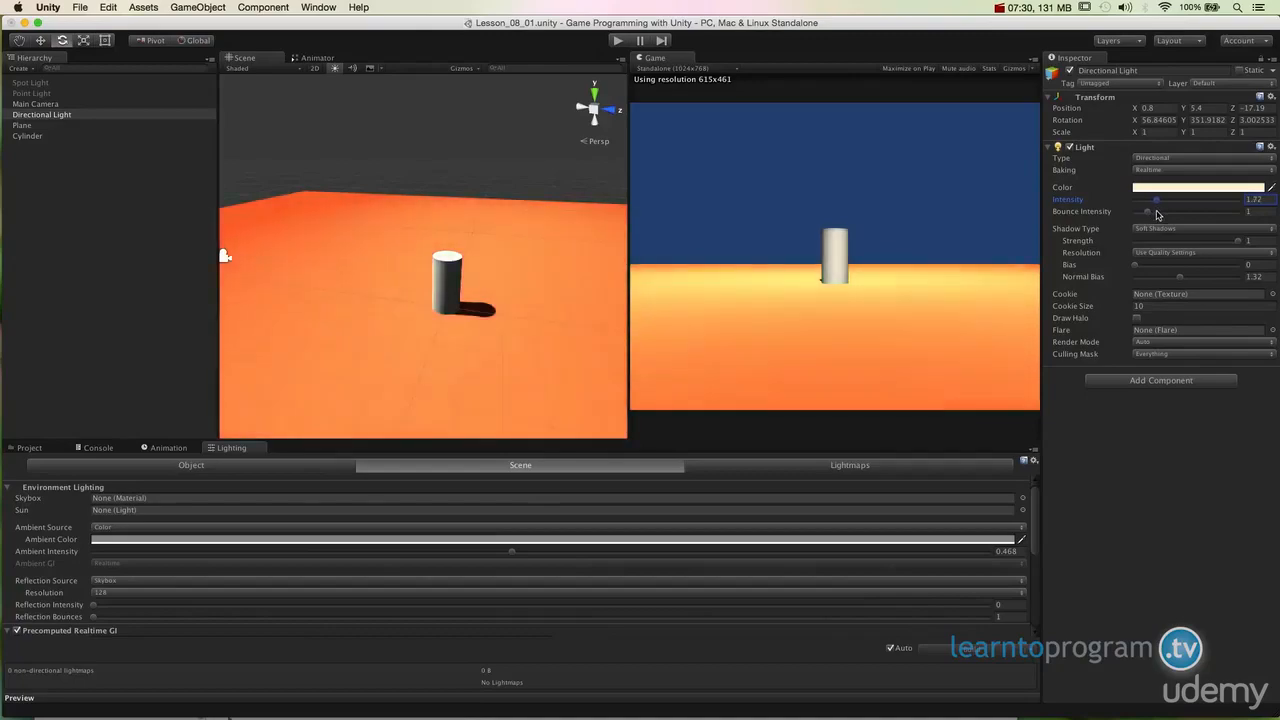
drag(1150, 212, 1163, 215)
text(1)
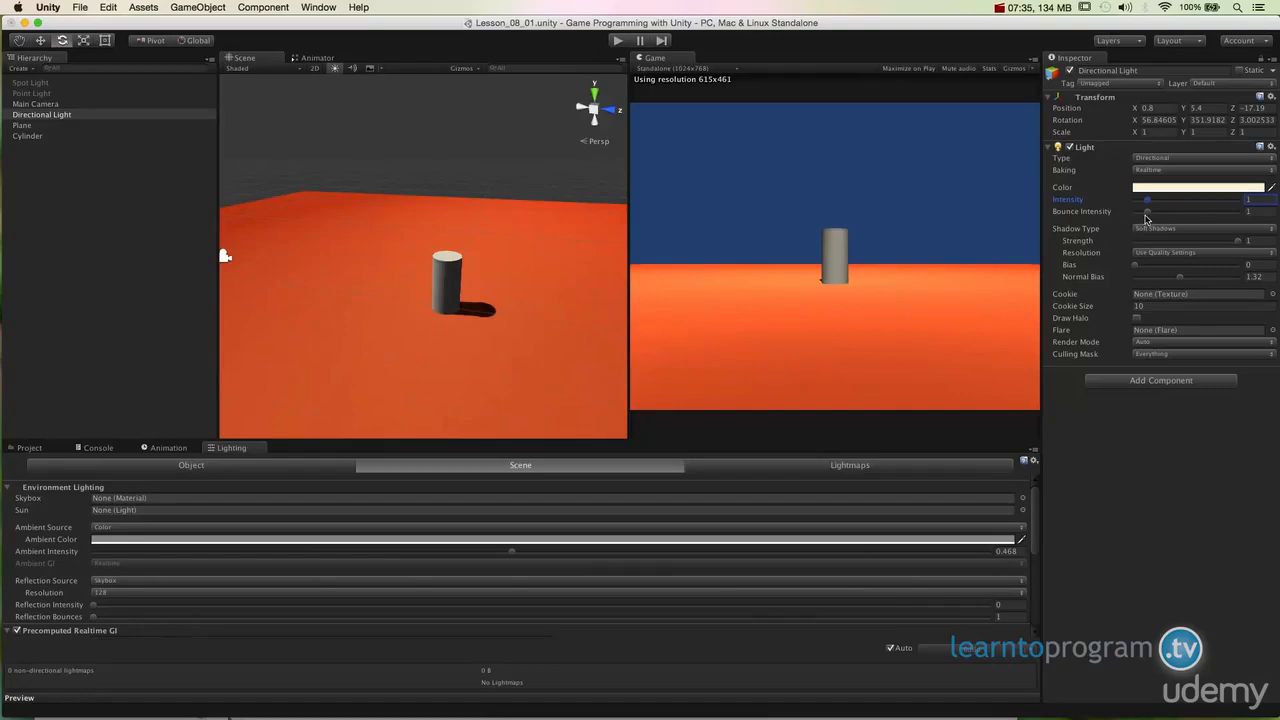
mouse_move(1147, 213)
mouse_down()
mouse_move(1187, 226)
mouse_move(1157, 220)
mouse_up()
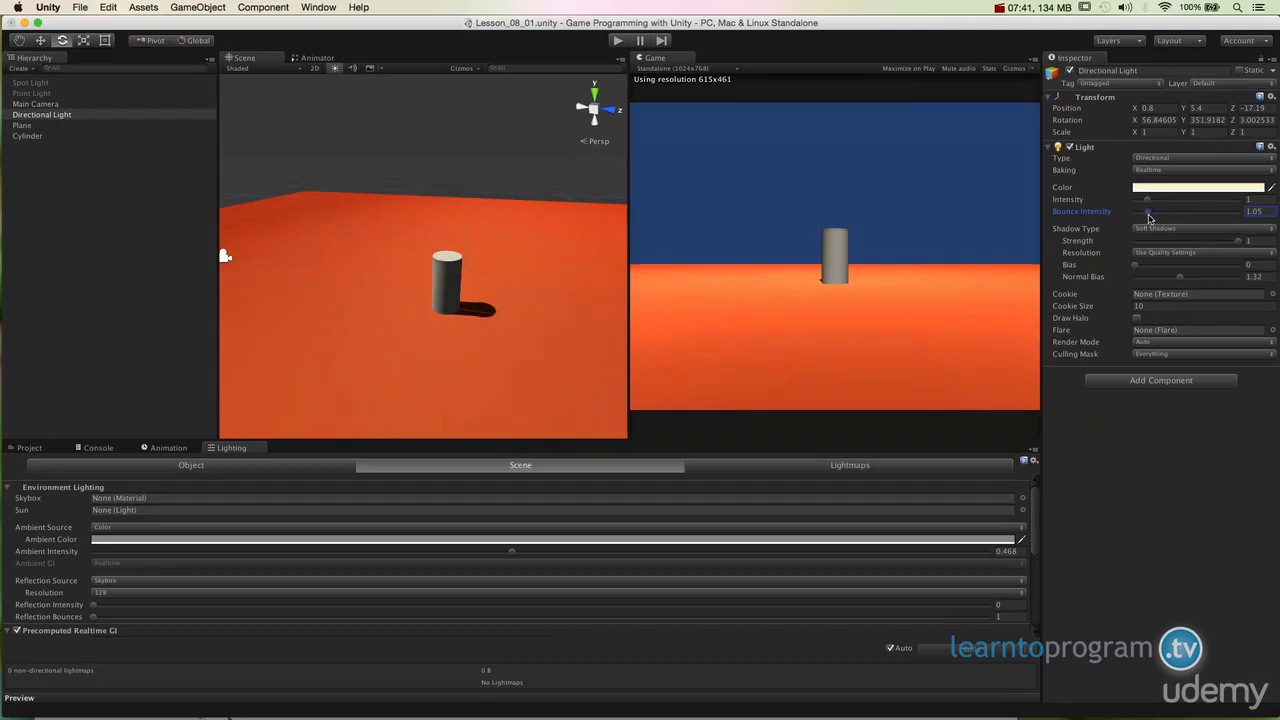
text(1)
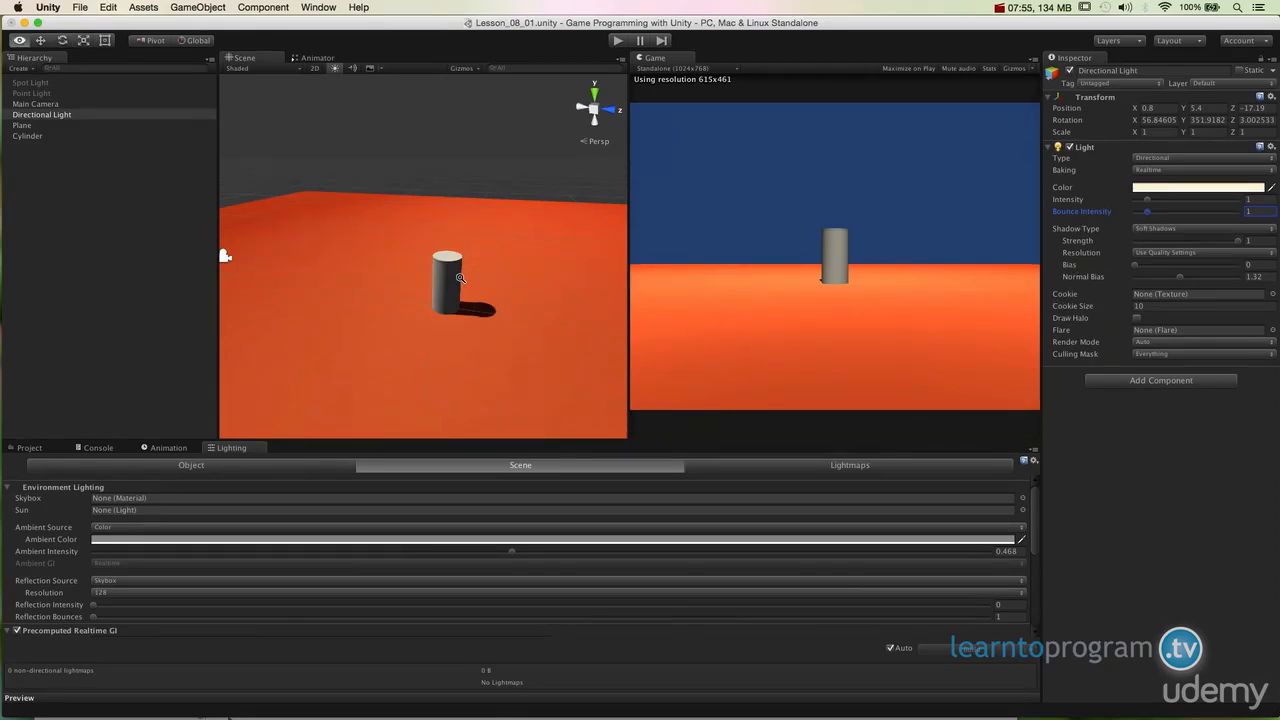
Step: Change the light's shadow type to Hard Shadows and inspect the cylinder's shadow up close
alt+drag(462, 278, 448, 377)
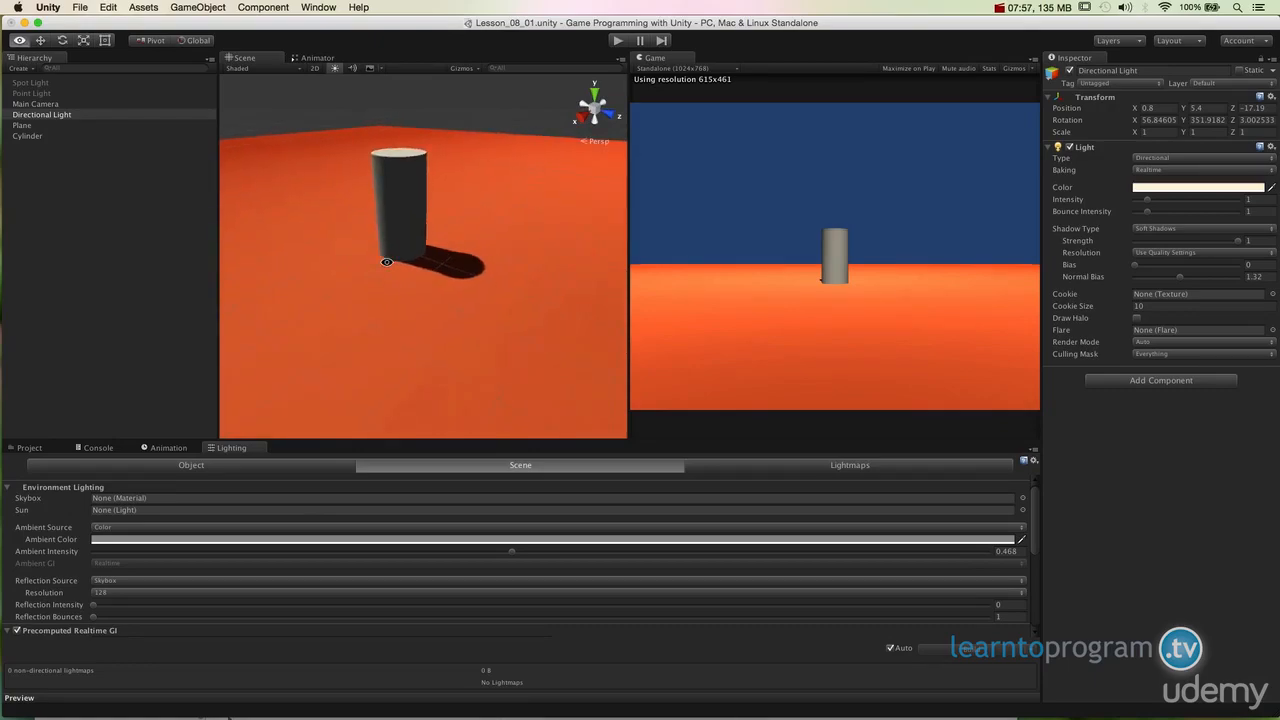
alt+right_drag(500, 300, 499, 358)
alt+drag(499, 358, 605, 407)
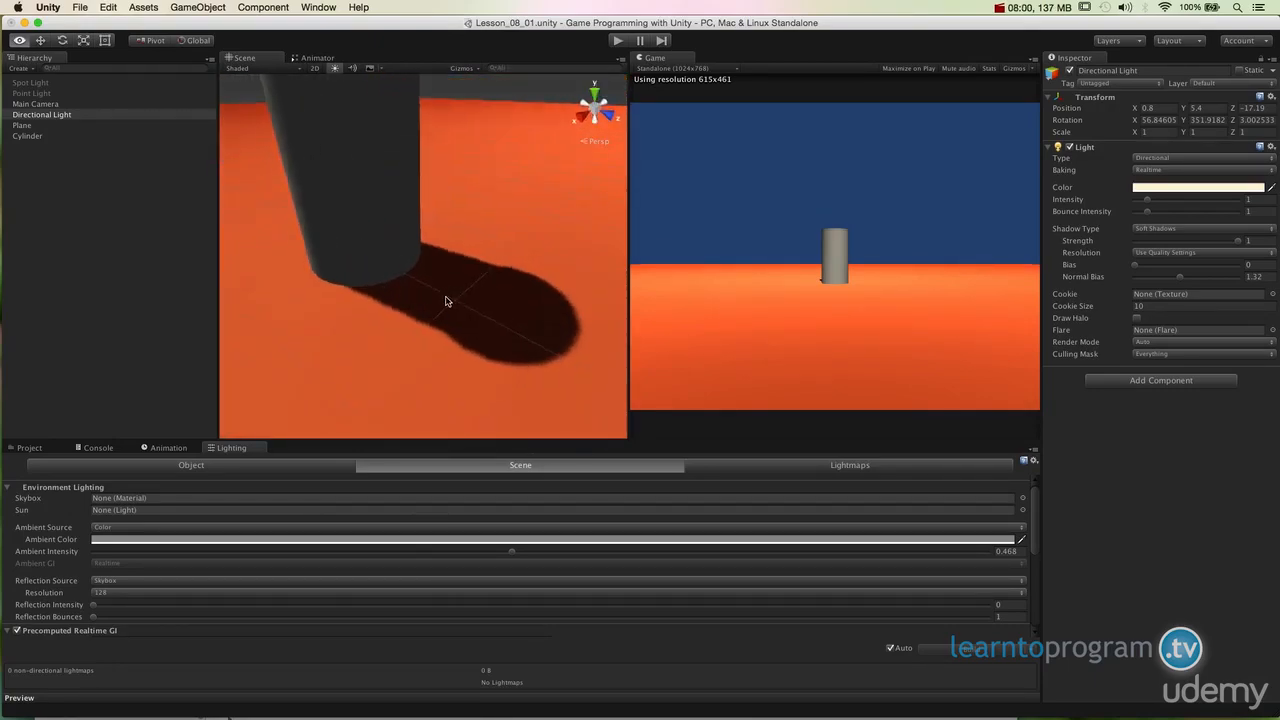
alt+drag(451, 300, 352, 279)
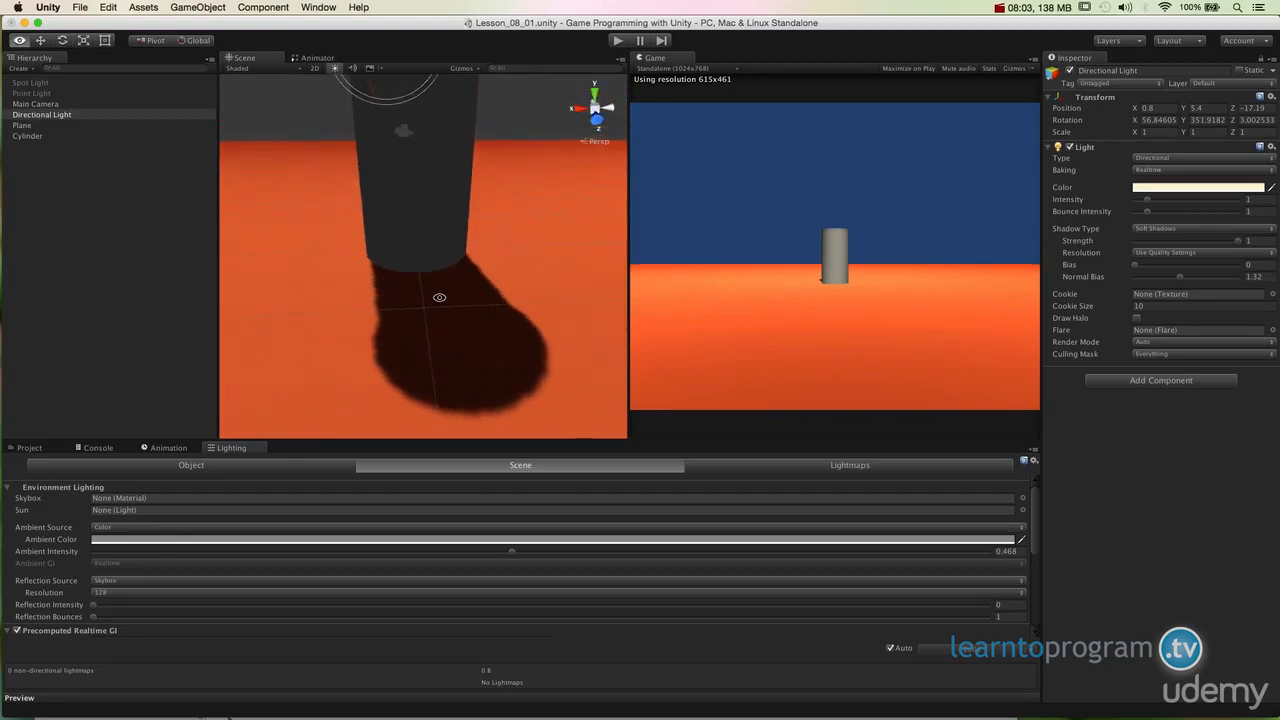
alt+drag(443, 291, 586, 357)
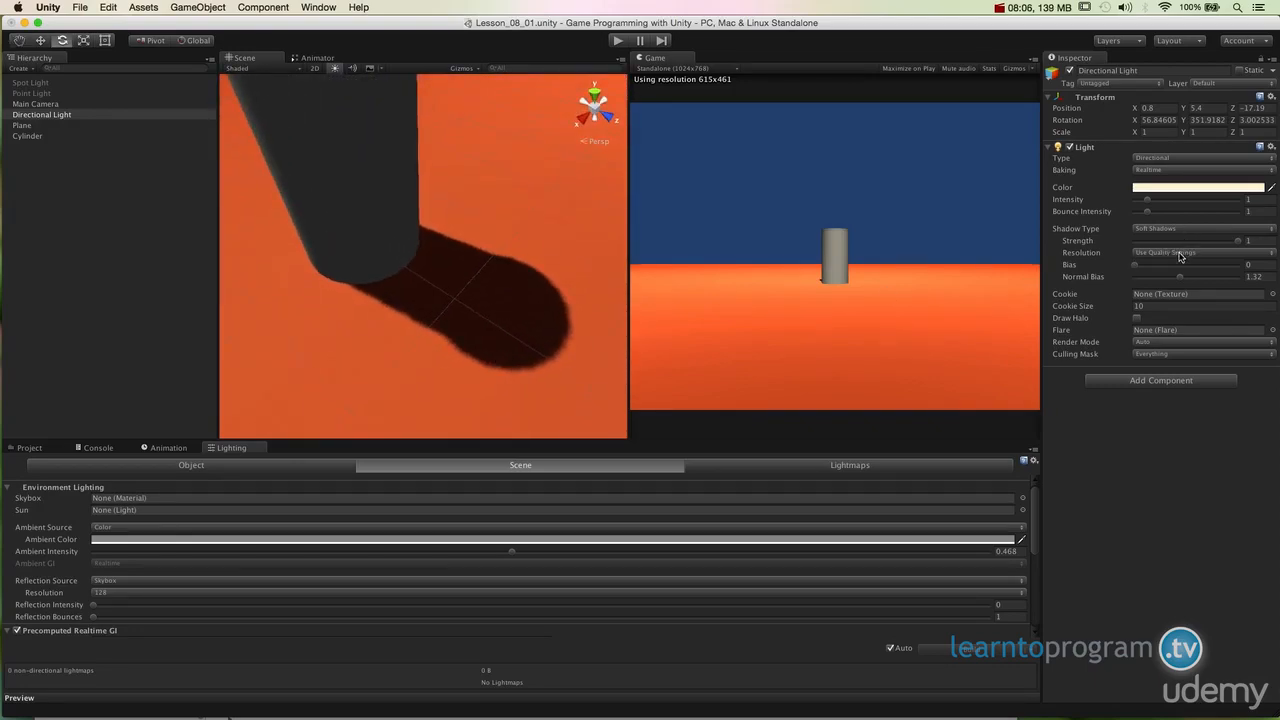
click(1165, 229)
click(1165, 219)
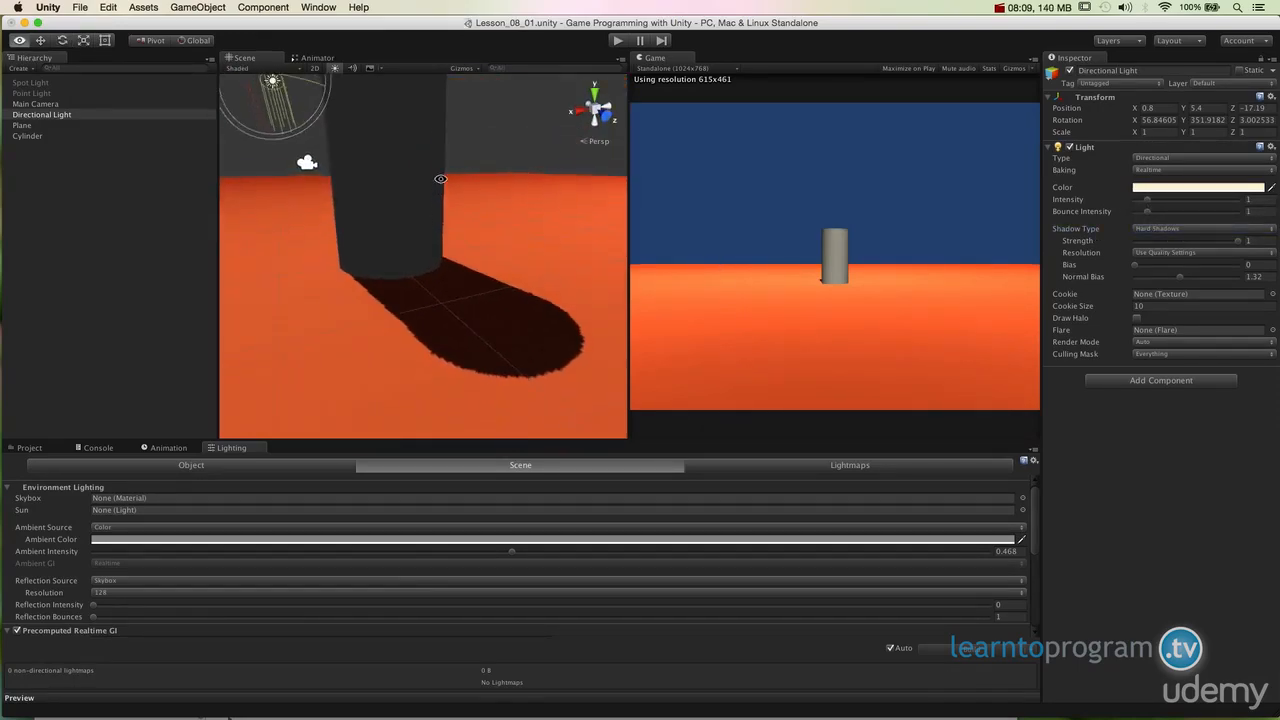
Step: Switch the light's shadow type back to Soft Shadows
alt+drag(520, 255, 570, 265)
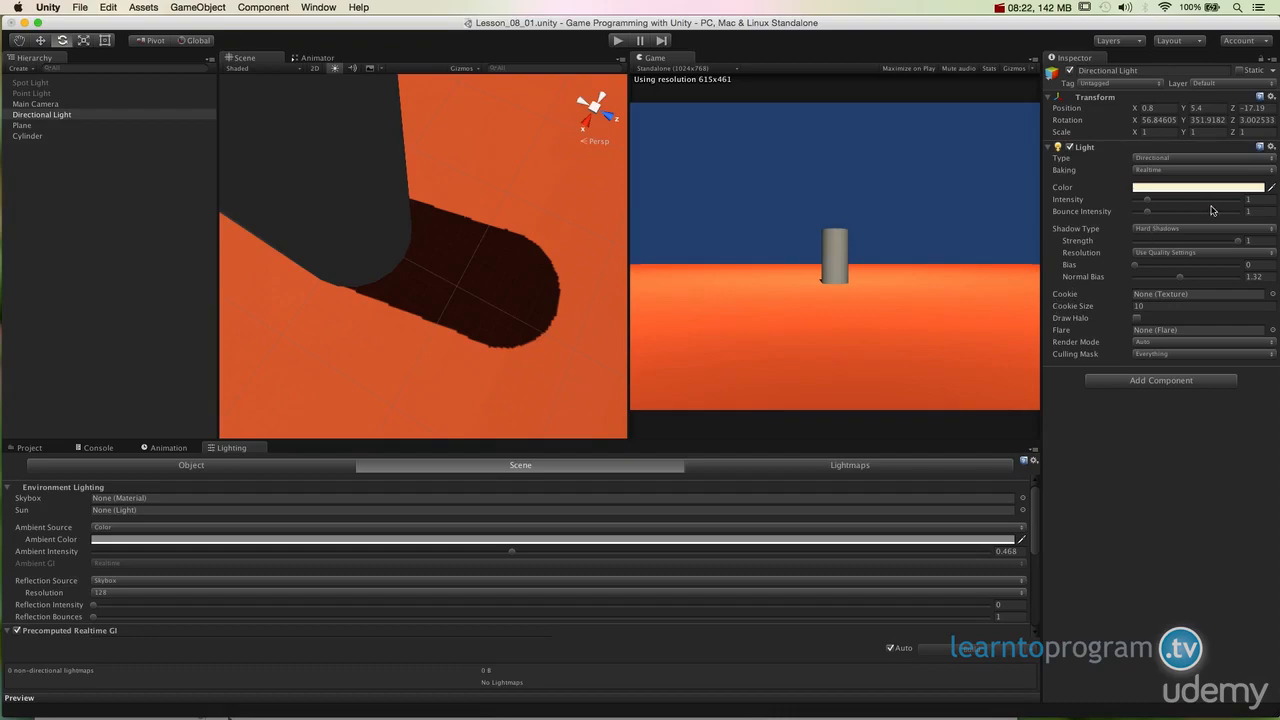
click(1175, 231)
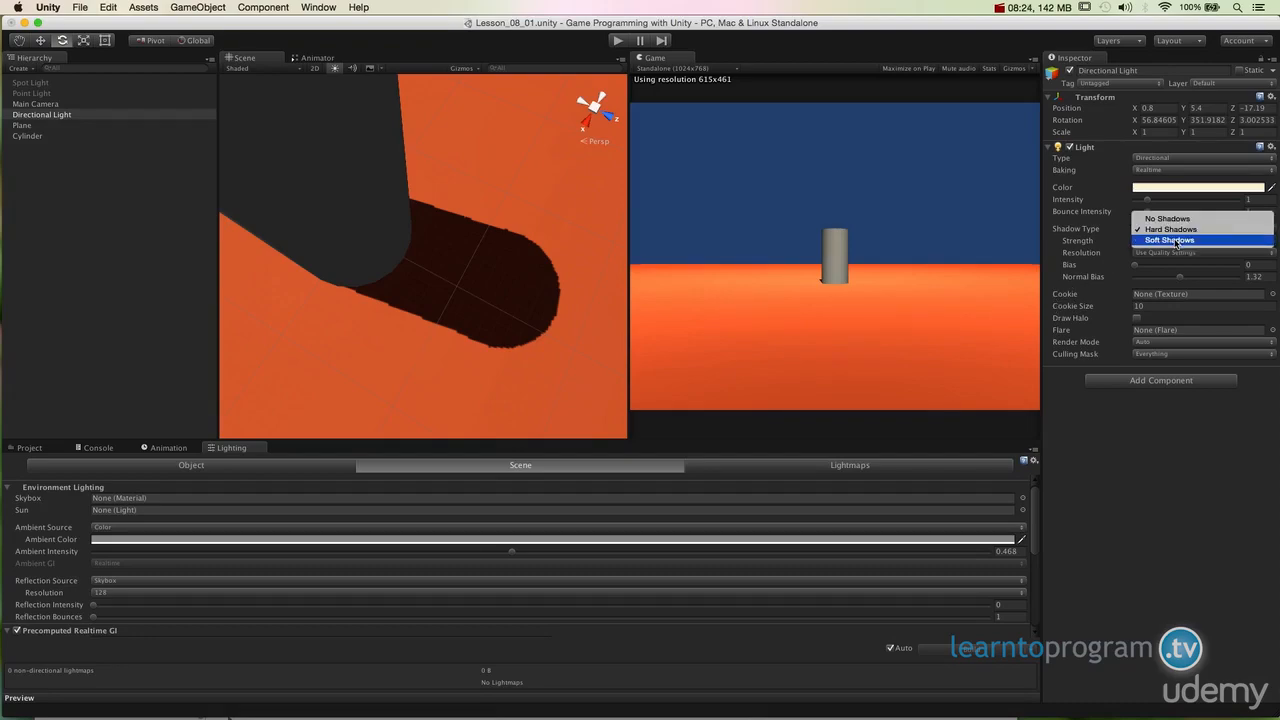
click(1170, 240)
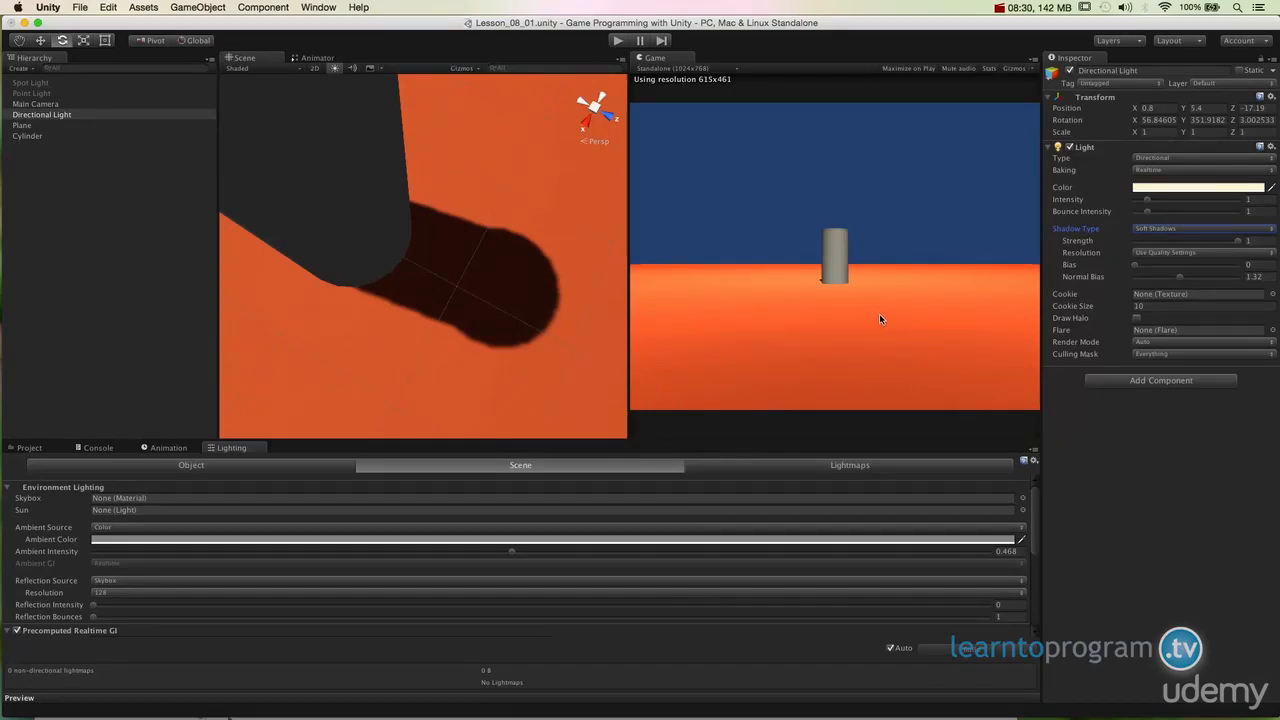
Step: Lower the light's shadow strength to about 0.63
mouse_move(1136, 267)
mouse_down()
mouse_move(1182, 273)
mouse_move(1134, 276)
mouse_up()
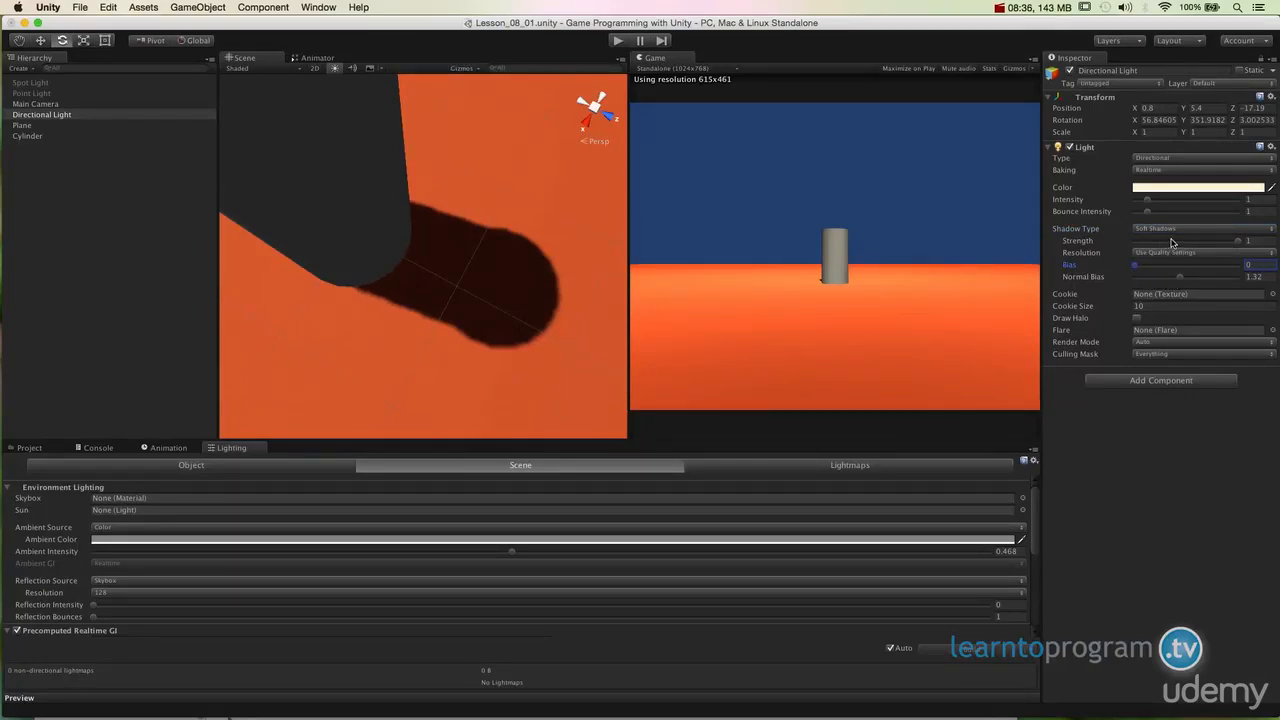
drag(1236, 242, 1206, 248)
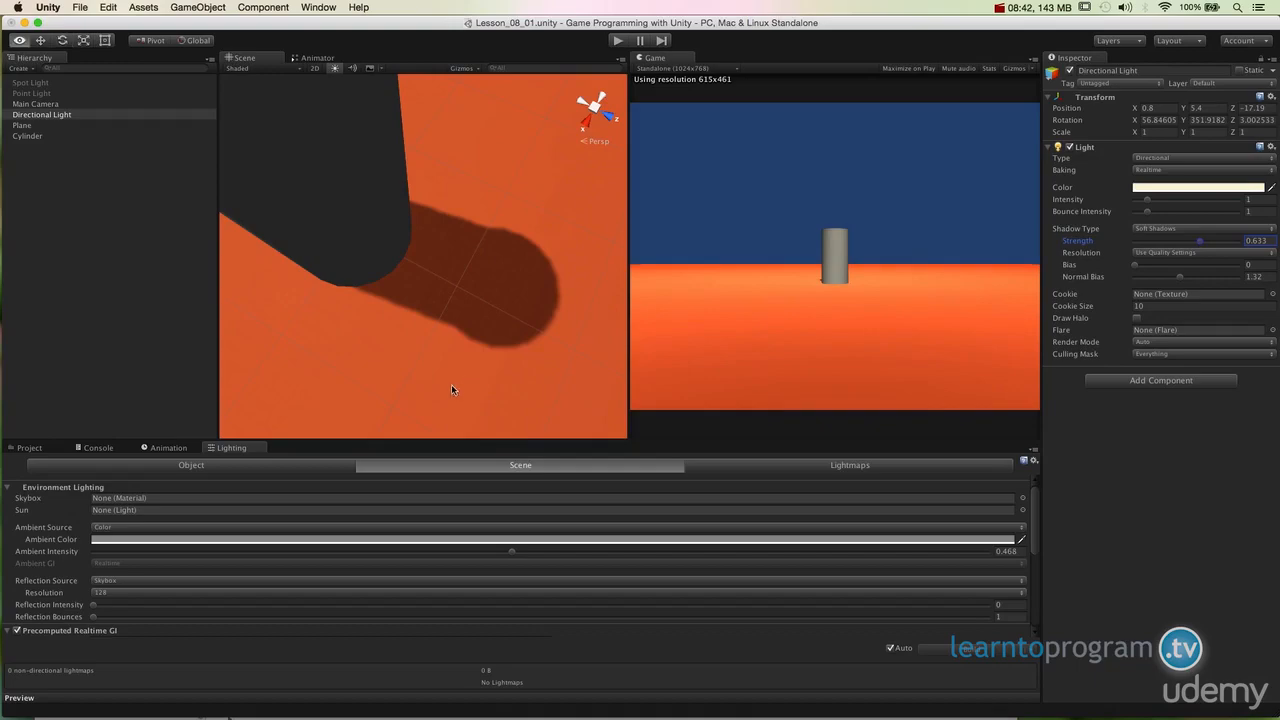
alt+drag(451, 386, 558, 373)
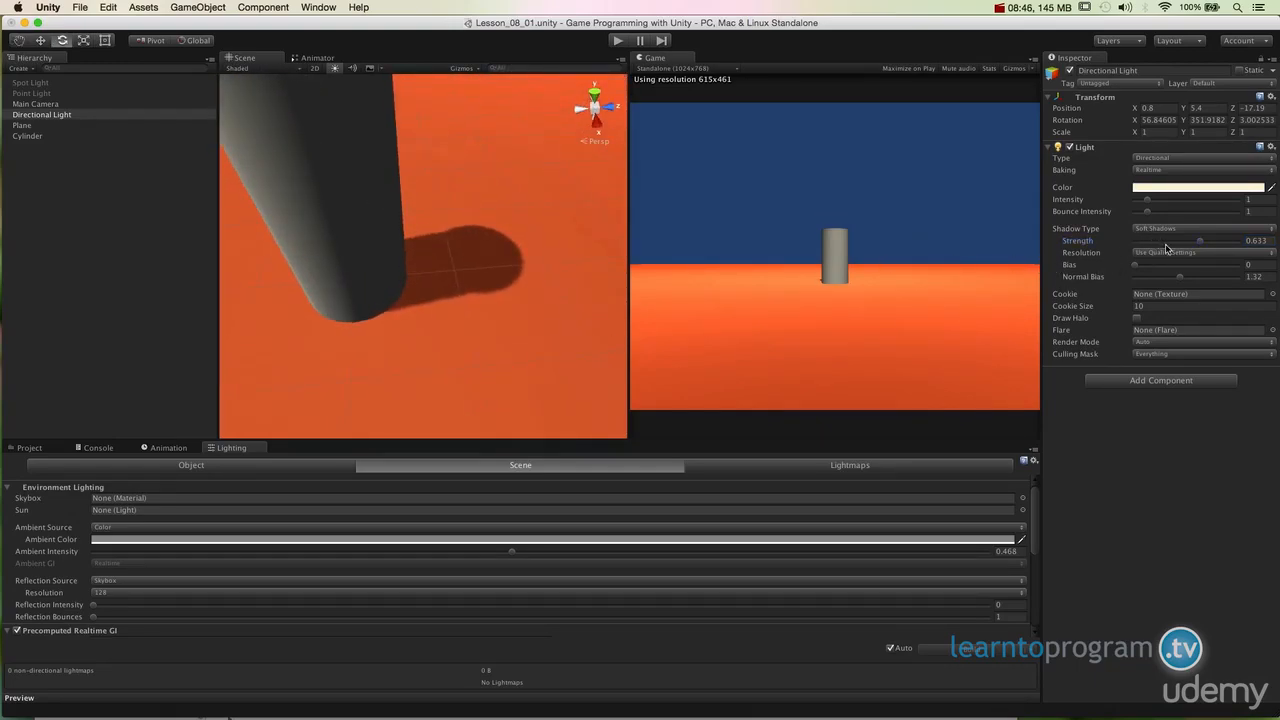
Step: Set the Directional Light's shadow strength to about 0.775 and inspect the cylinder's shadow
drag(1196, 247, 1161, 250)
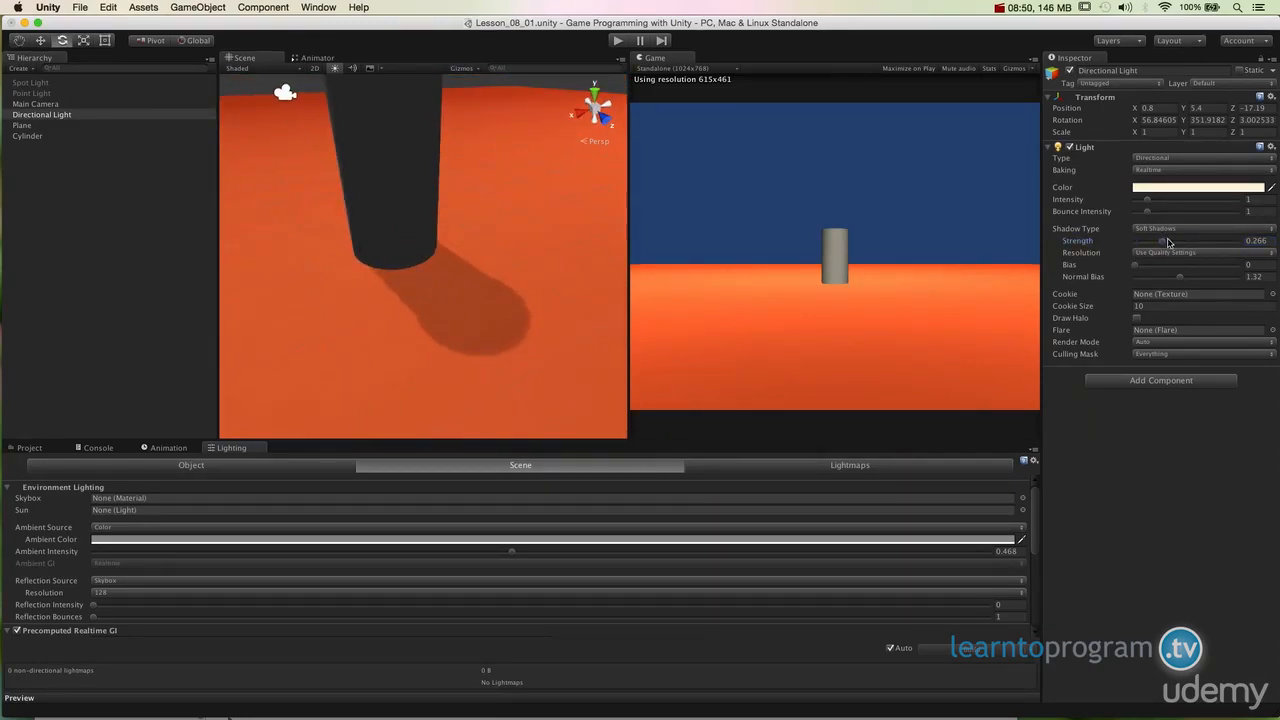
drag(1170, 247, 1262, 249)
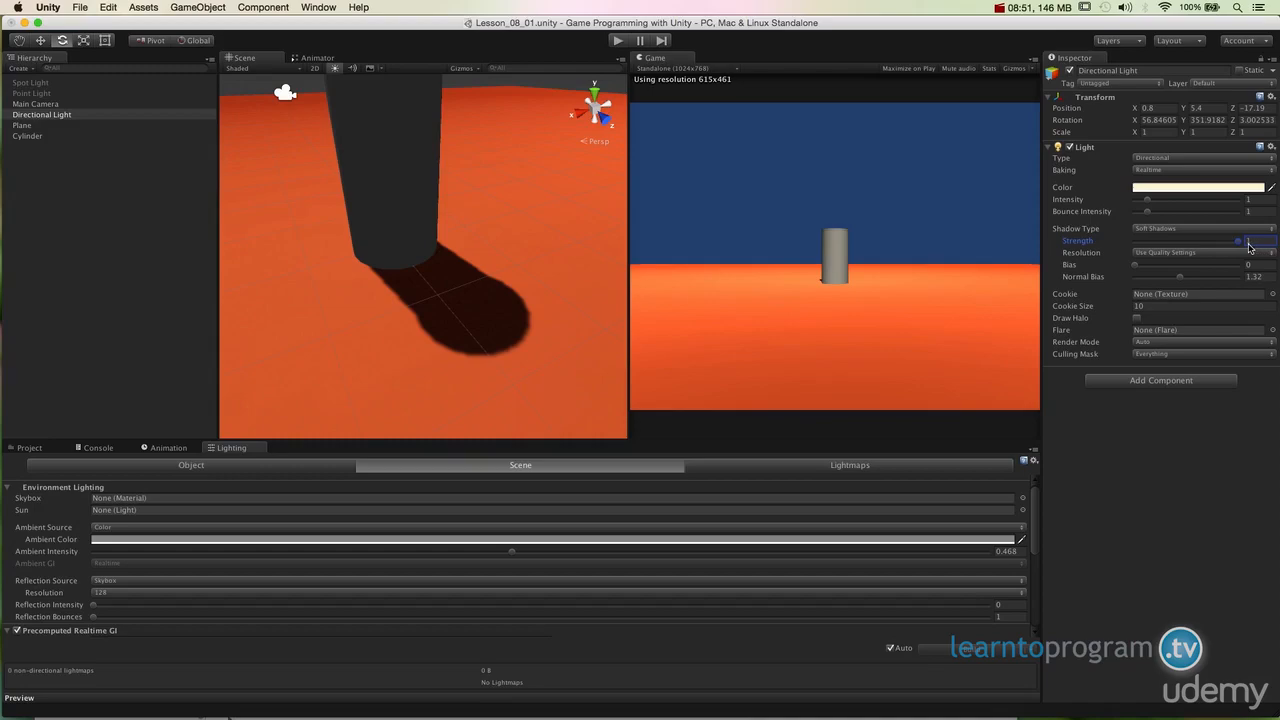
drag(1257, 247, 1216, 248)
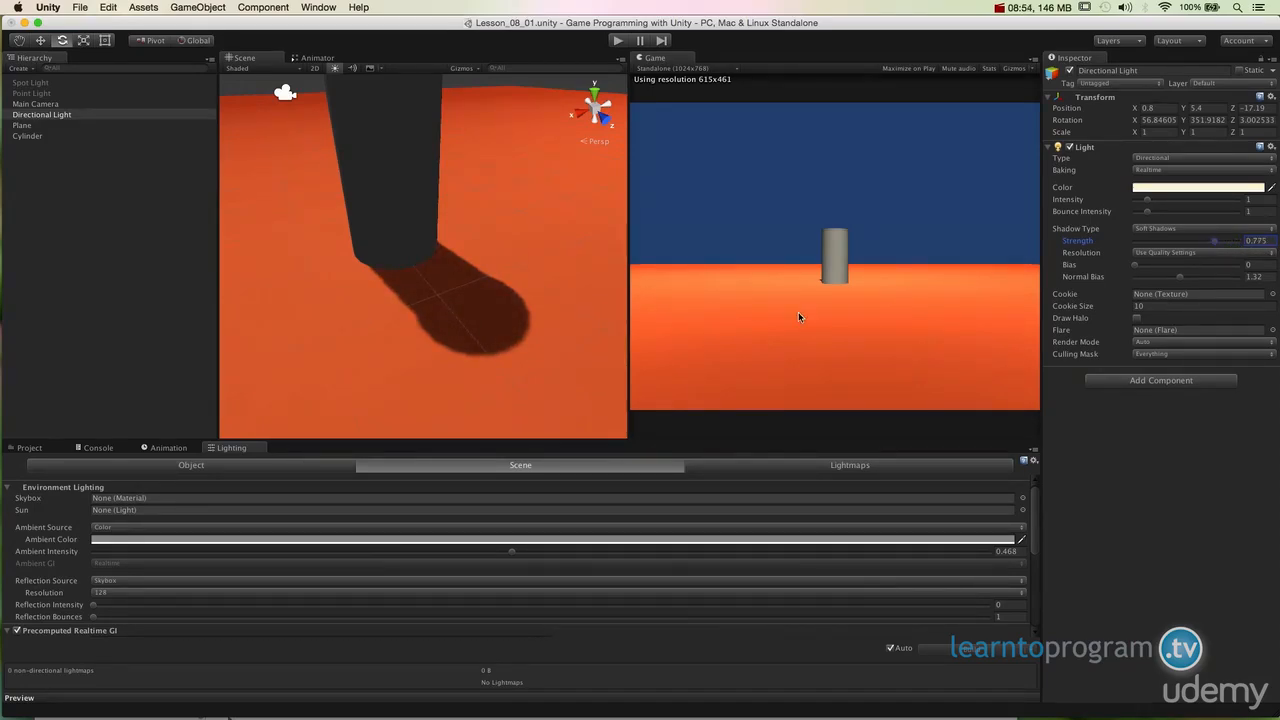
alt+drag(560, 325, 520, 330)
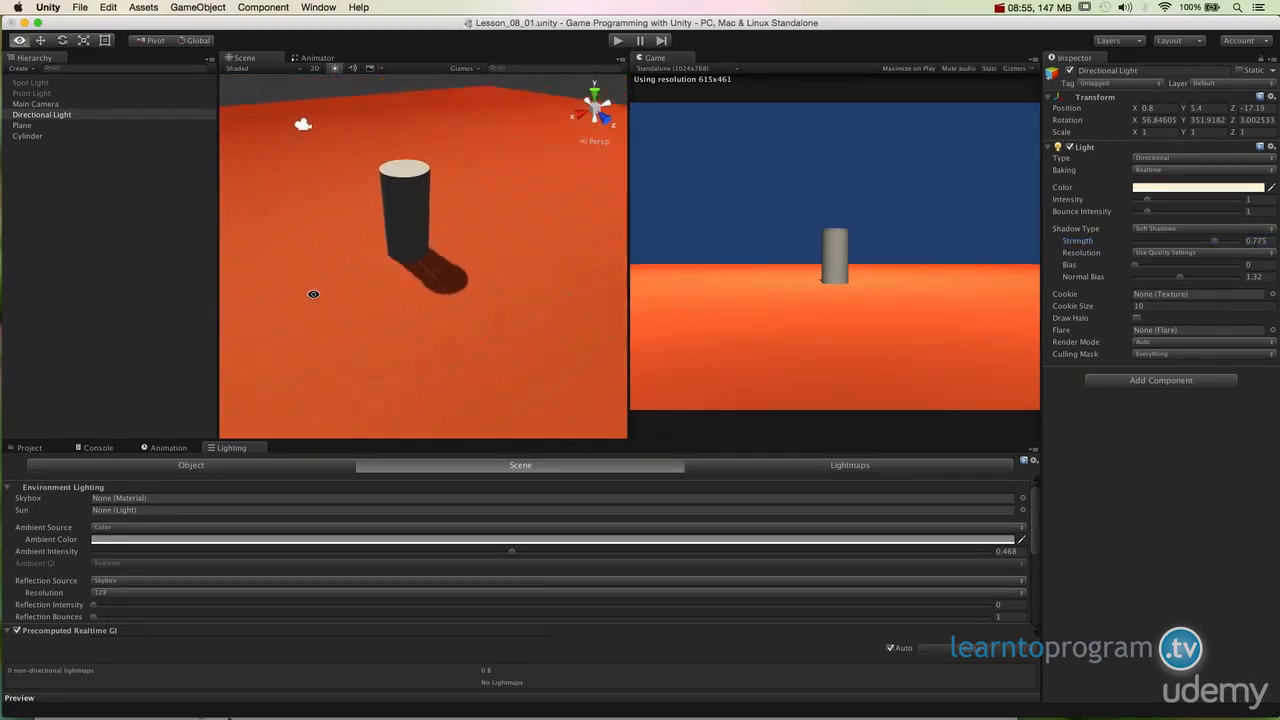
alt+drag(314, 286, 520, 380)
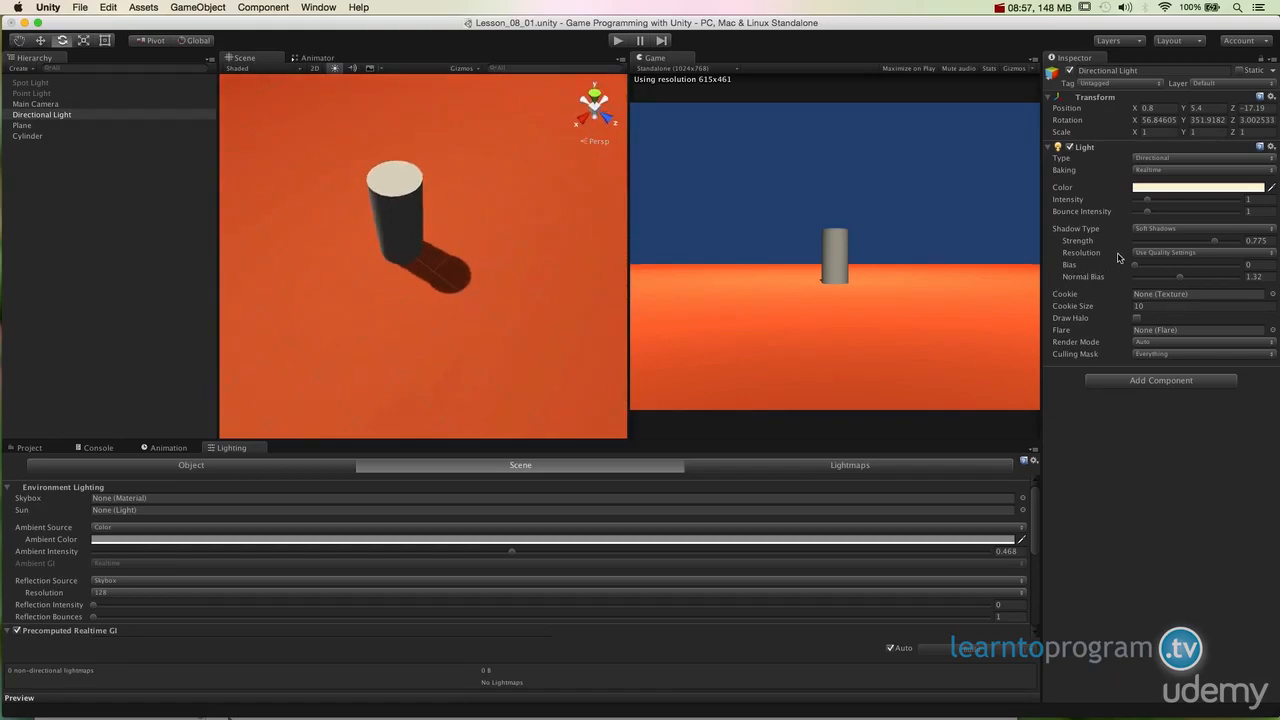
Step: Set the light's shadow resolution to Very High Resolution
click(1187, 253)
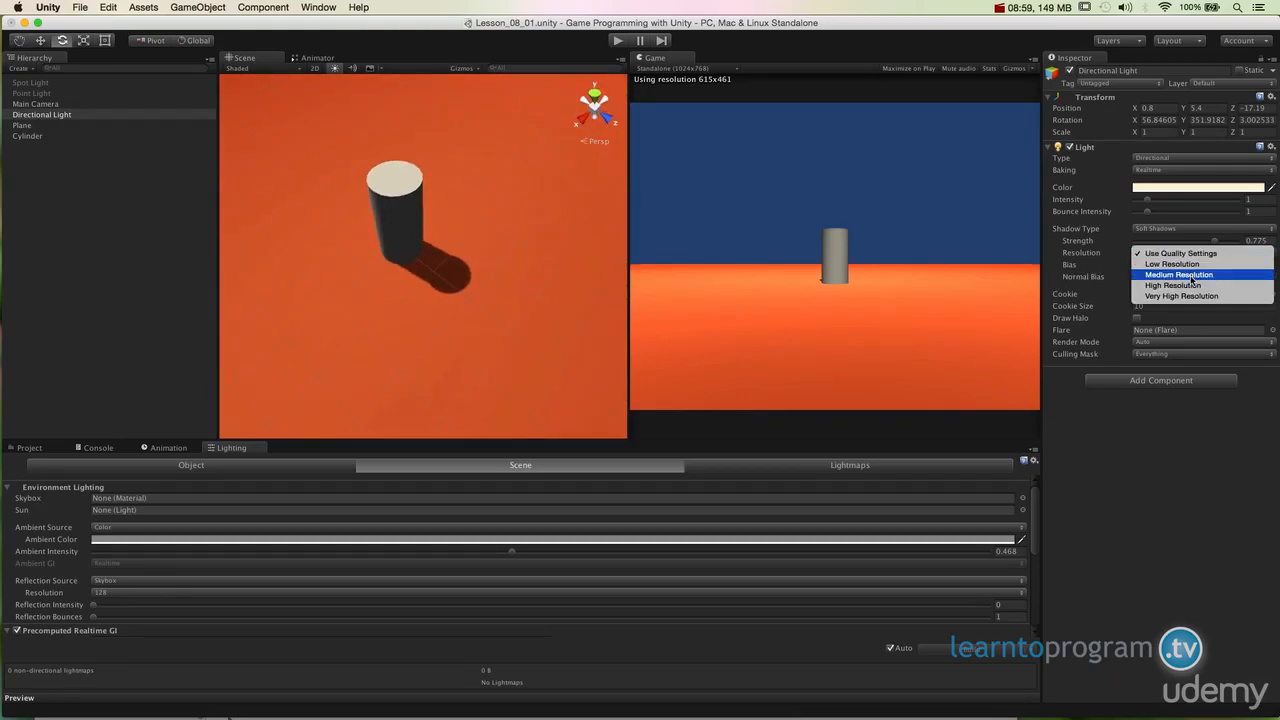
click(1179, 274)
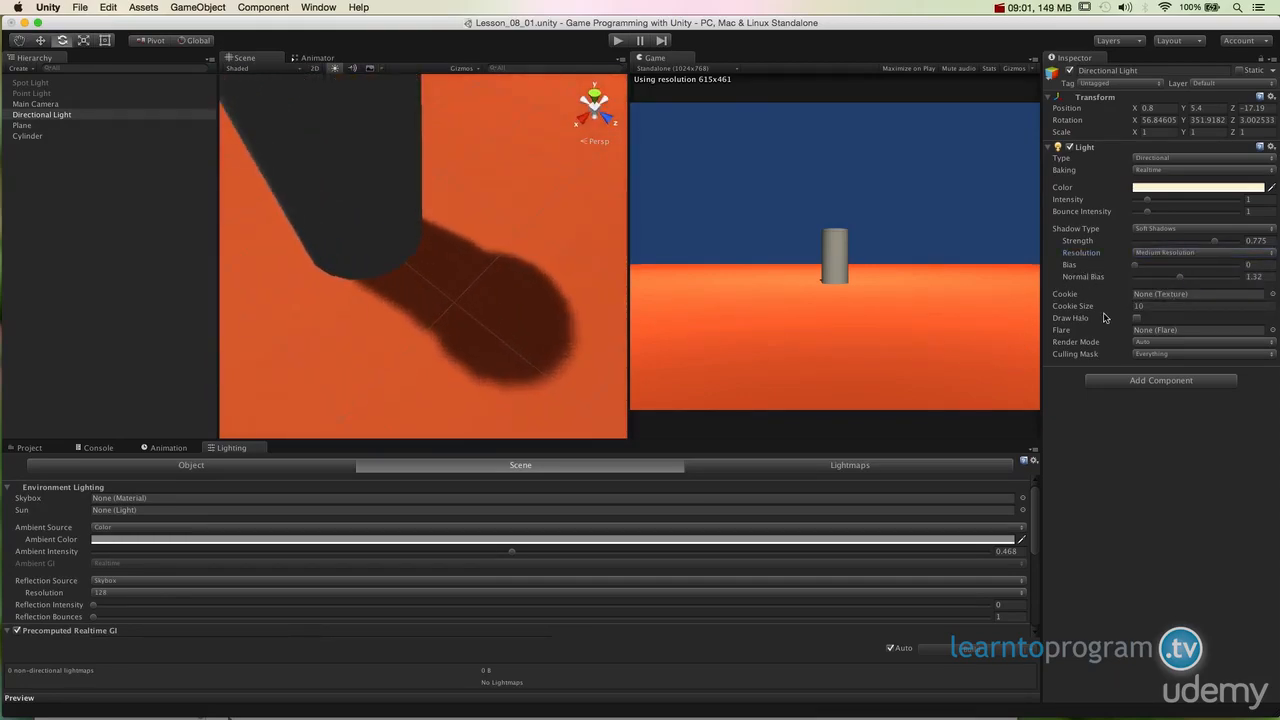
click(1156, 253)
click(1157, 275)
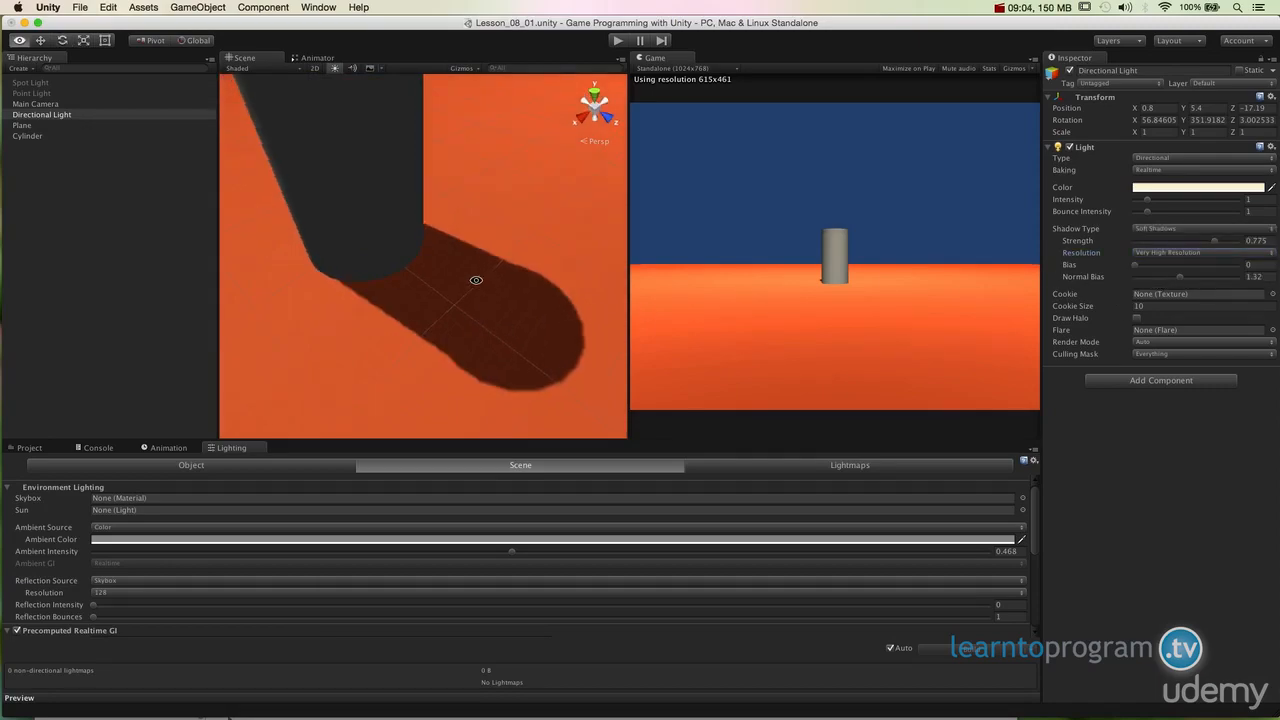
alt+drag(476, 280, 586, 329)
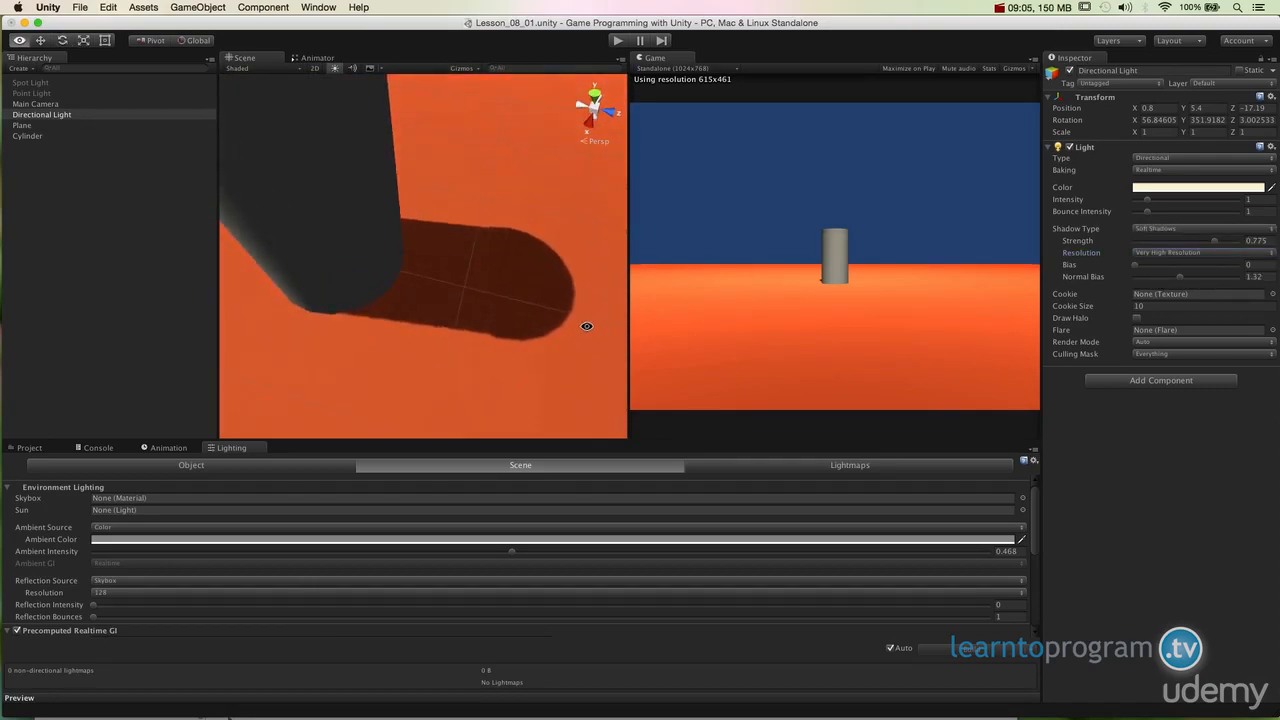
Step: Try lowering the shadow Bias and Normal Bias values to 0
drag(1134, 266, 1177, 271)
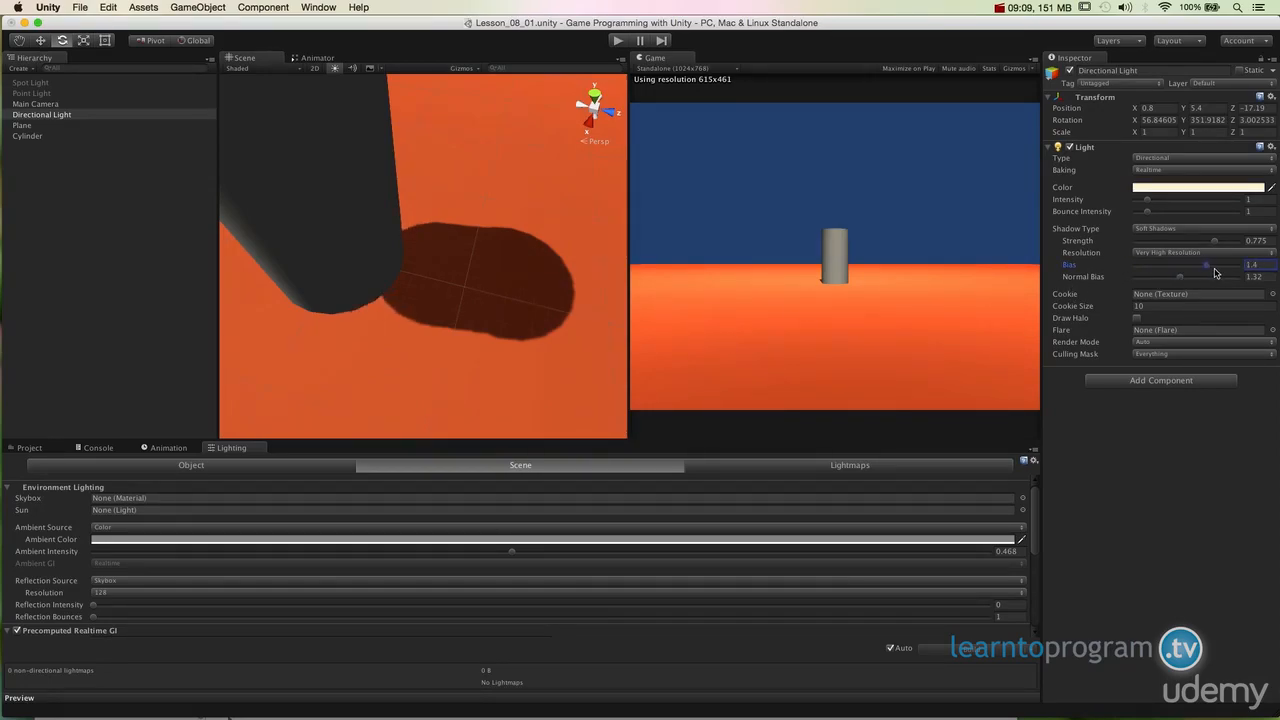
drag(1180, 272, 1079, 279)
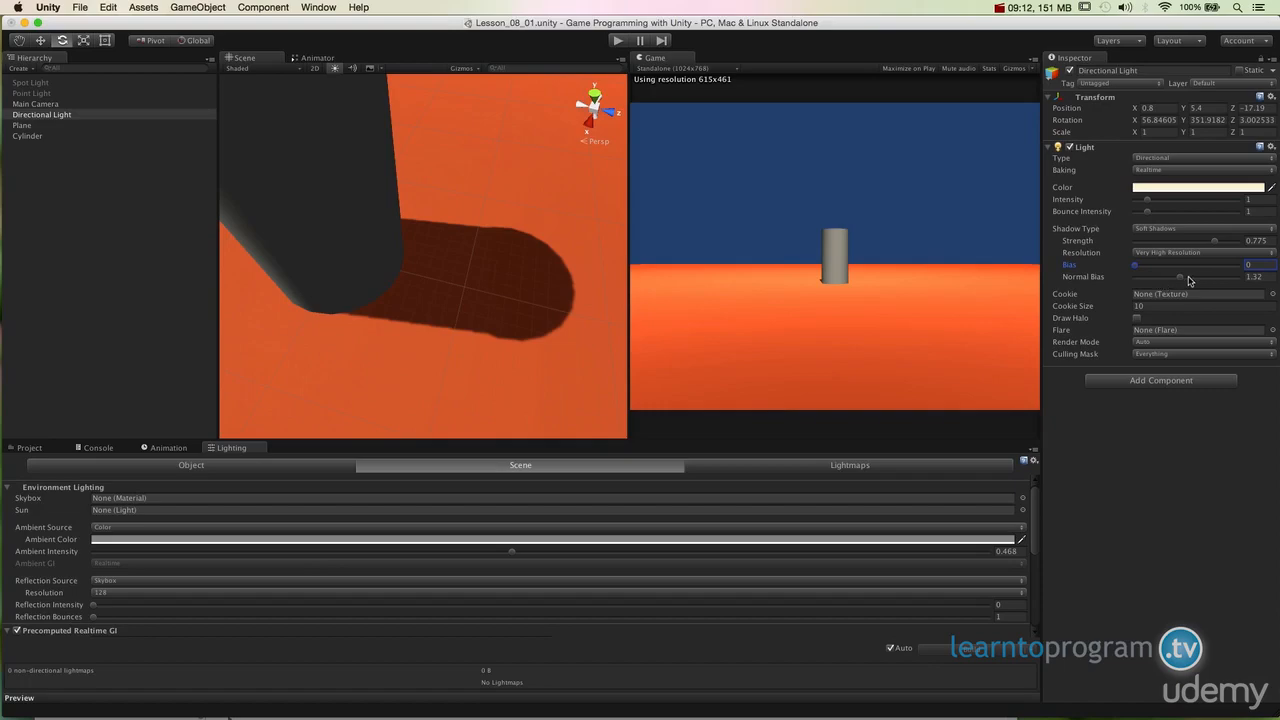
drag(1190, 281, 1128, 280)
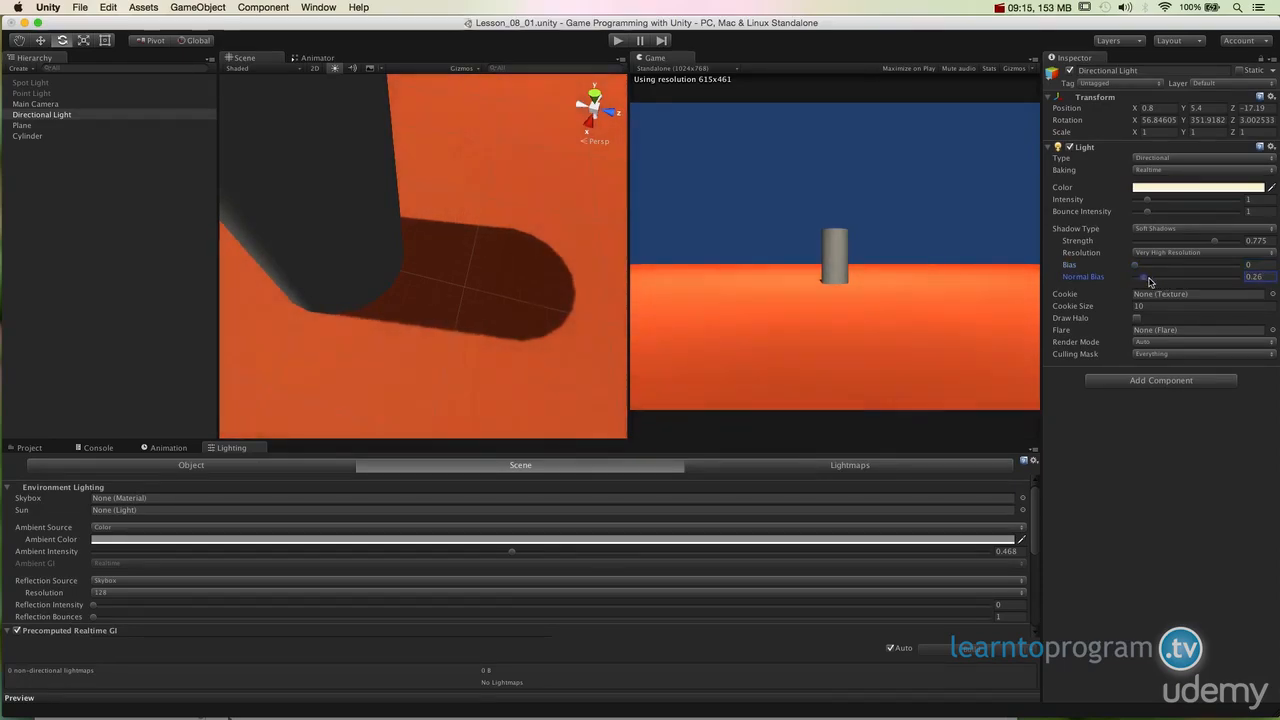
drag(1149, 282, 1109, 284)
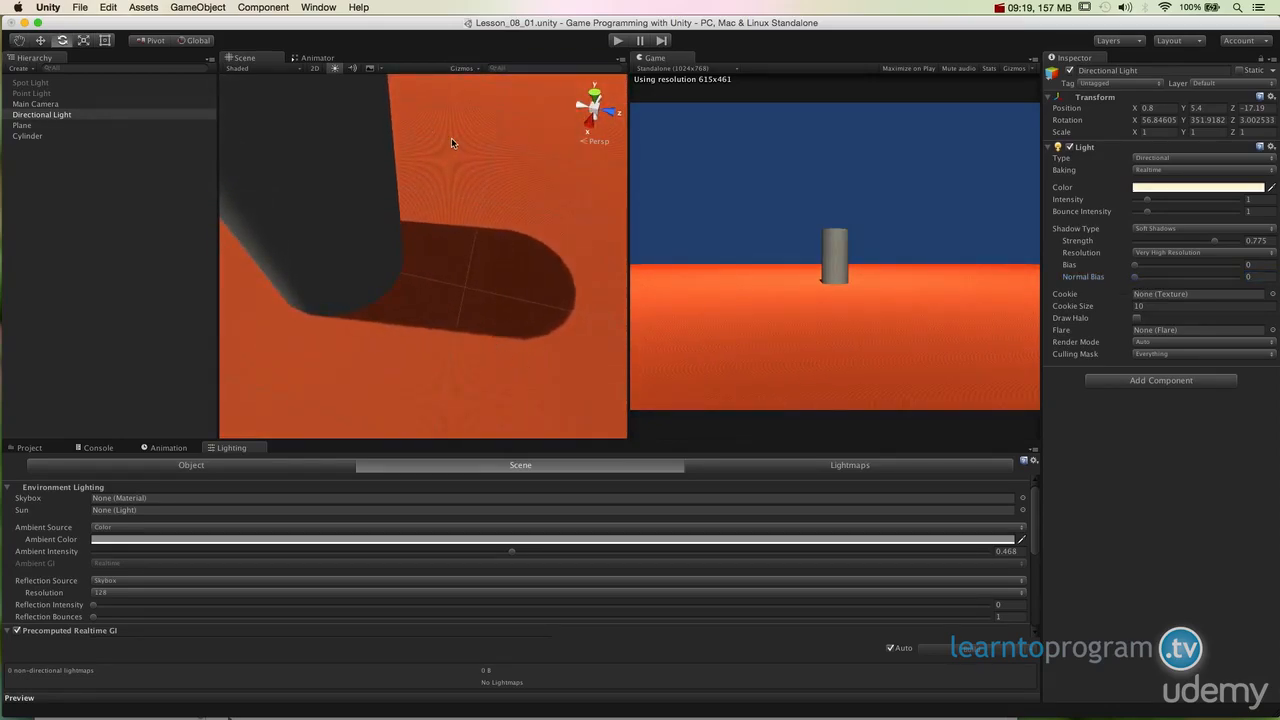
Step: Raise the shadow Normal Bias to about 1.3 and inspect the cylinder's shadow up close
drag(1136, 280, 1165, 287)
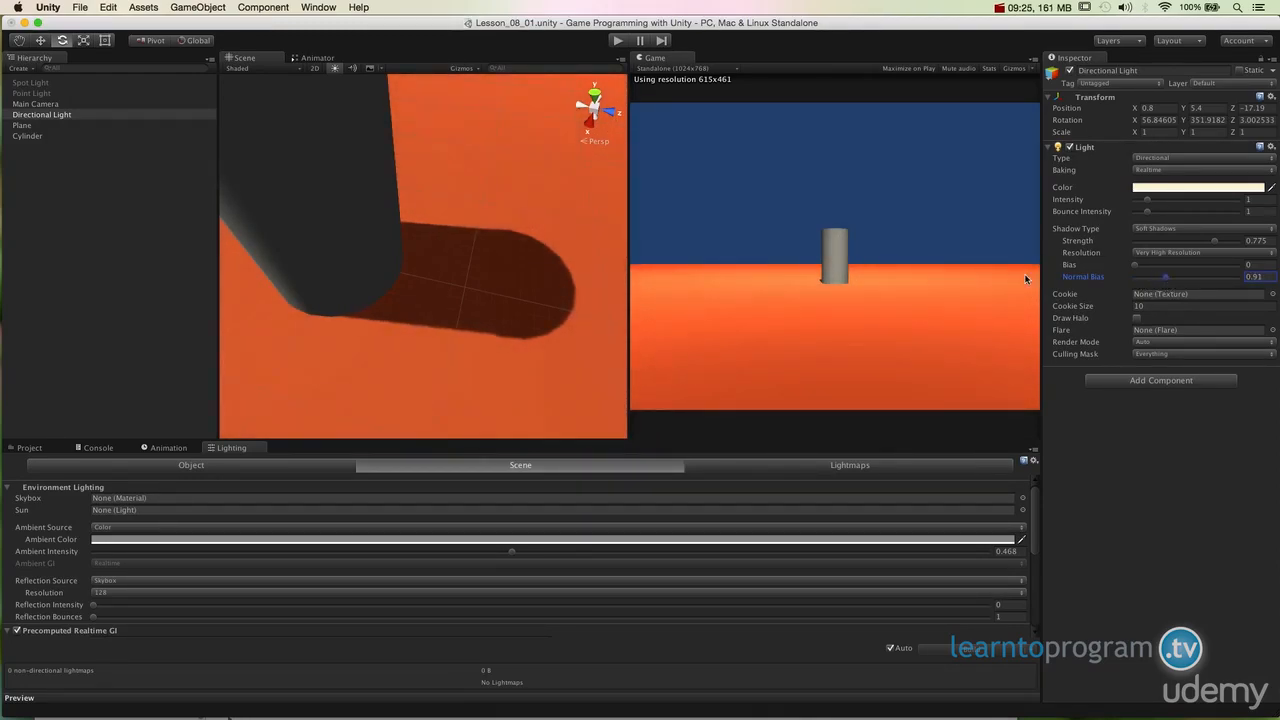
alt+drag(563, 316, 360, 288)
drag(1167, 281, 1182, 285)
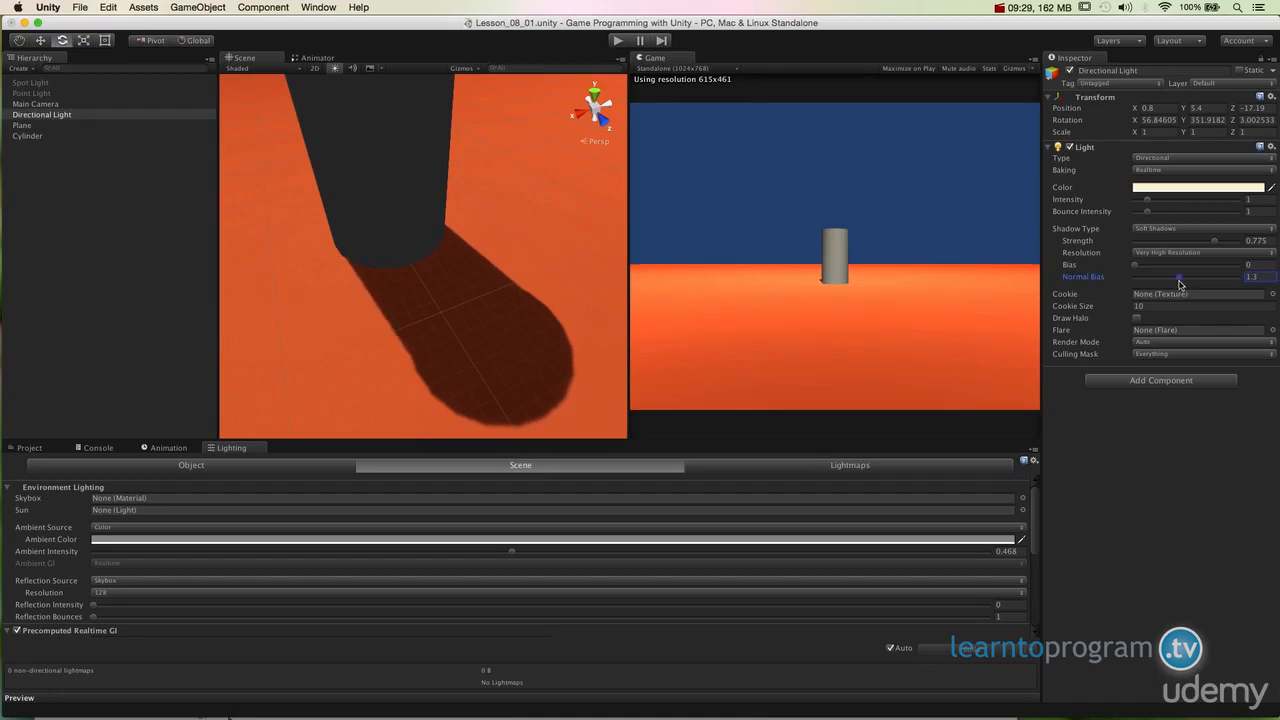
alt+drag(506, 291, 463, 391)
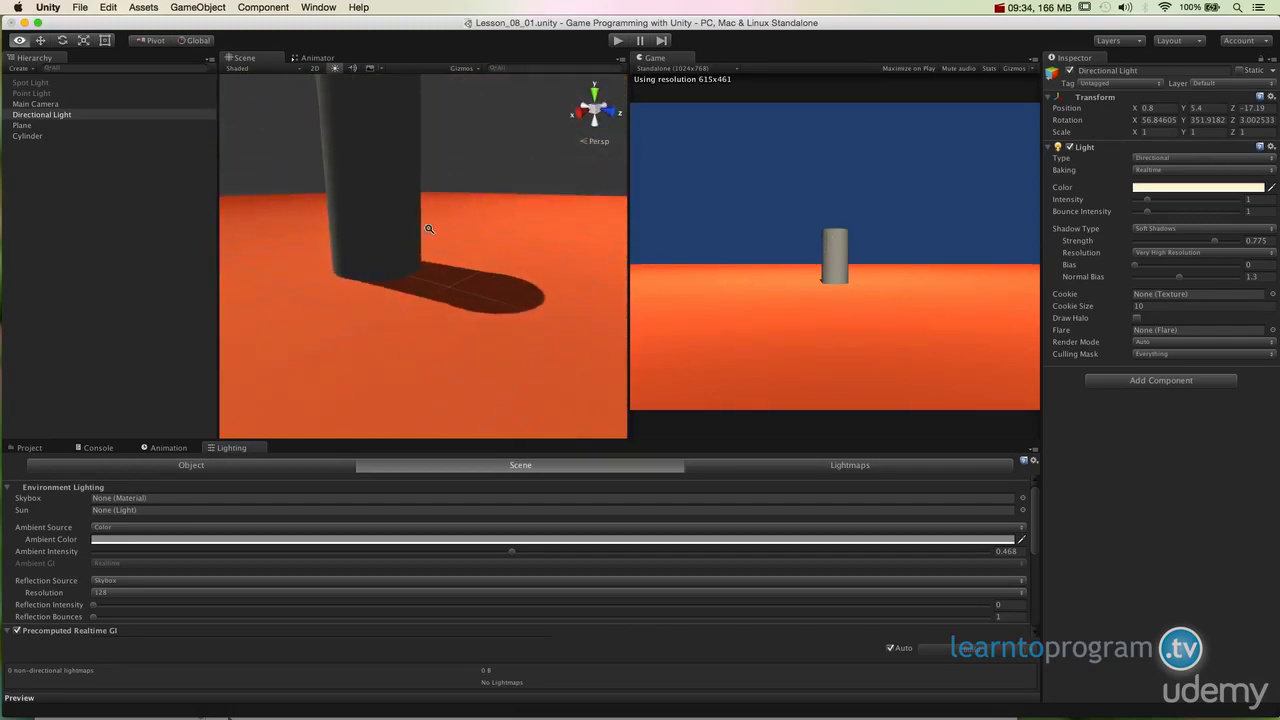
alt+drag(423, 229, 508, 349)
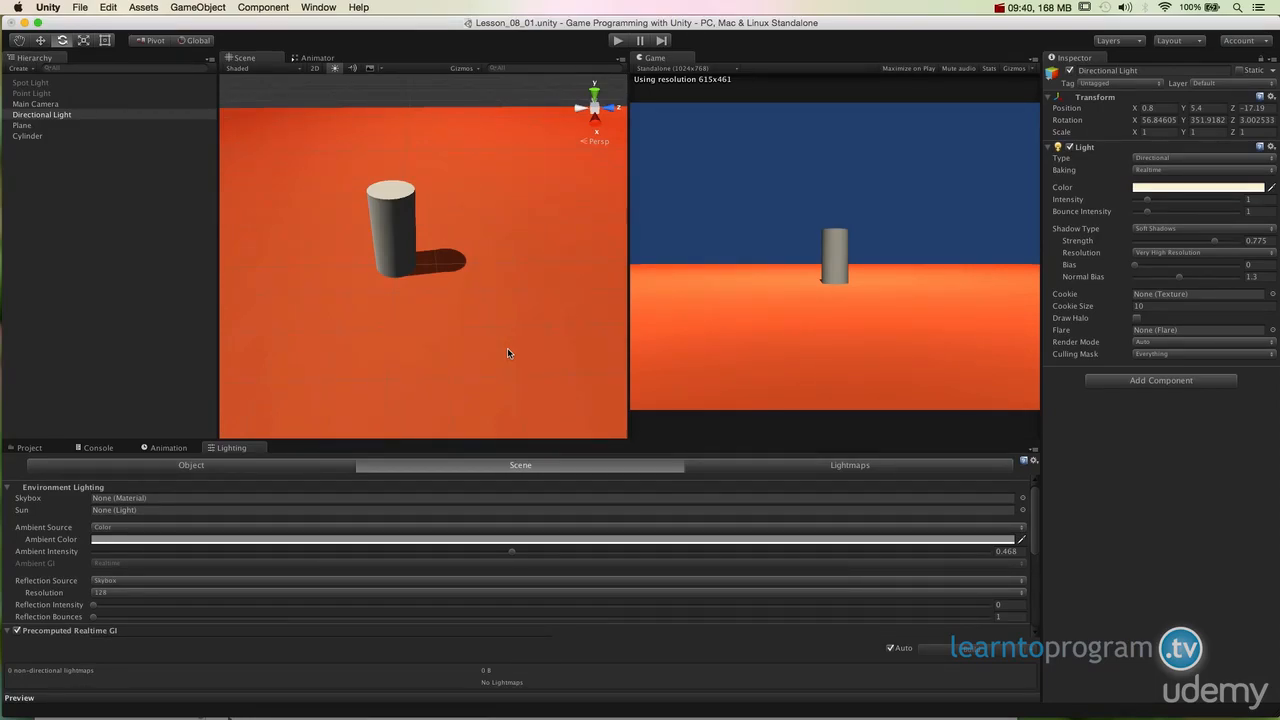
Step: Disable the Directional Light, then select and enable the Point Light
click(1070, 71)
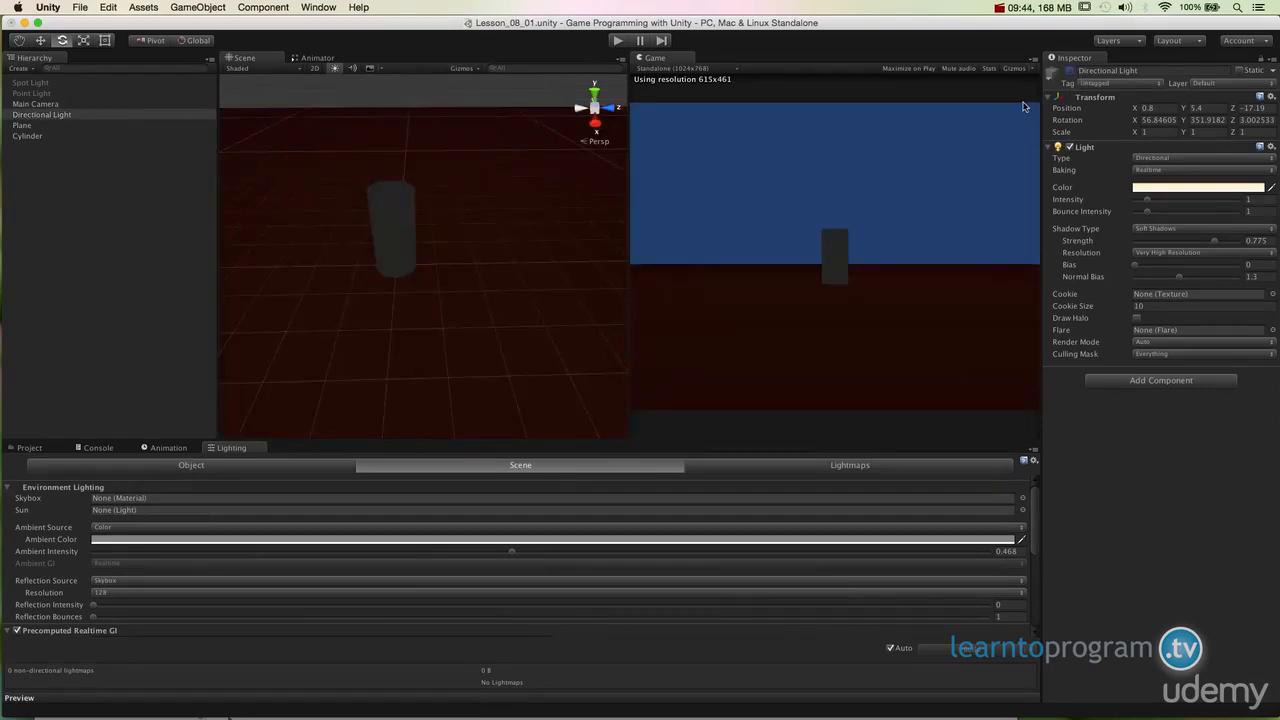
click(44, 93)
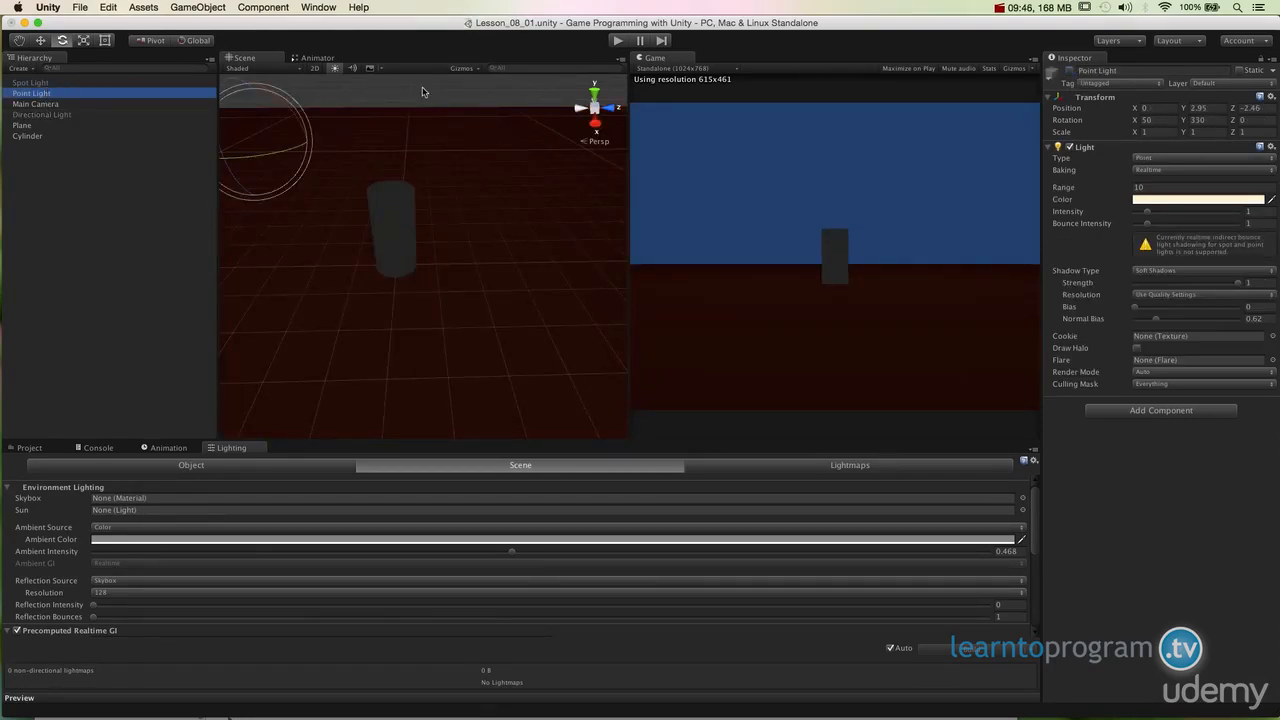
click(1070, 71)
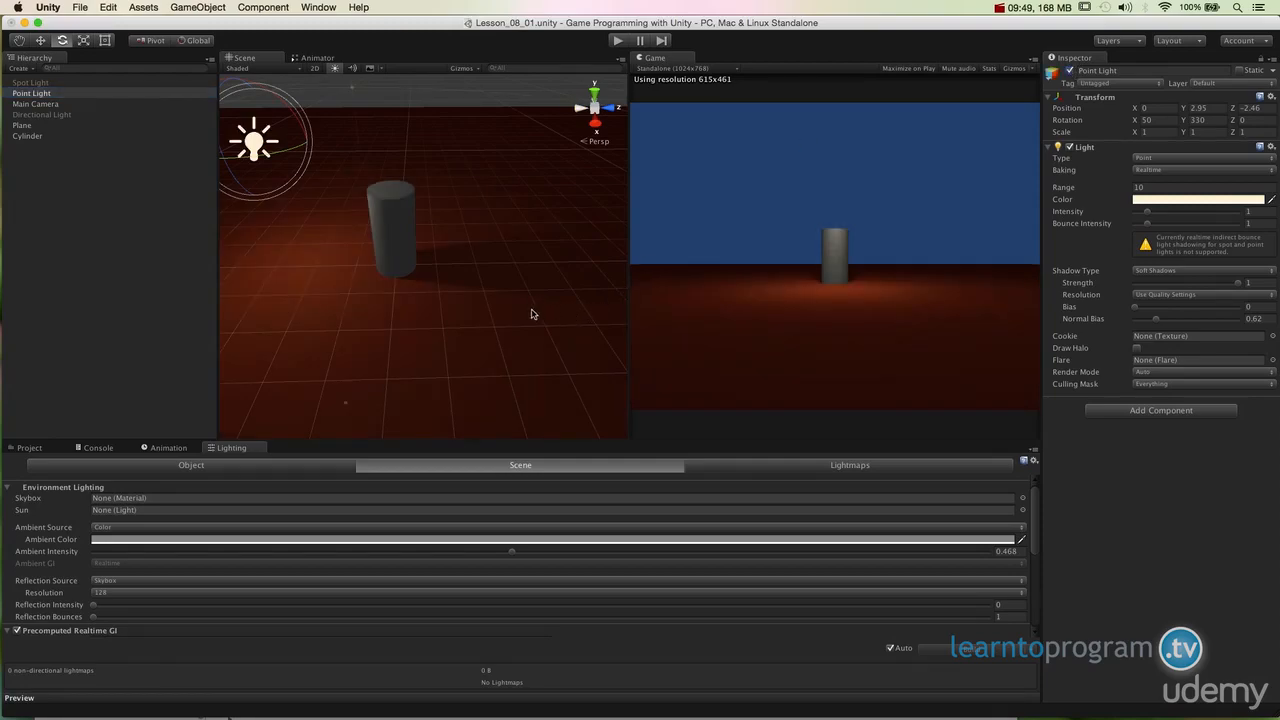
Step: Move the Point Light slightly along X, to about -0.53
alt+drag(531, 309, 538, 371)
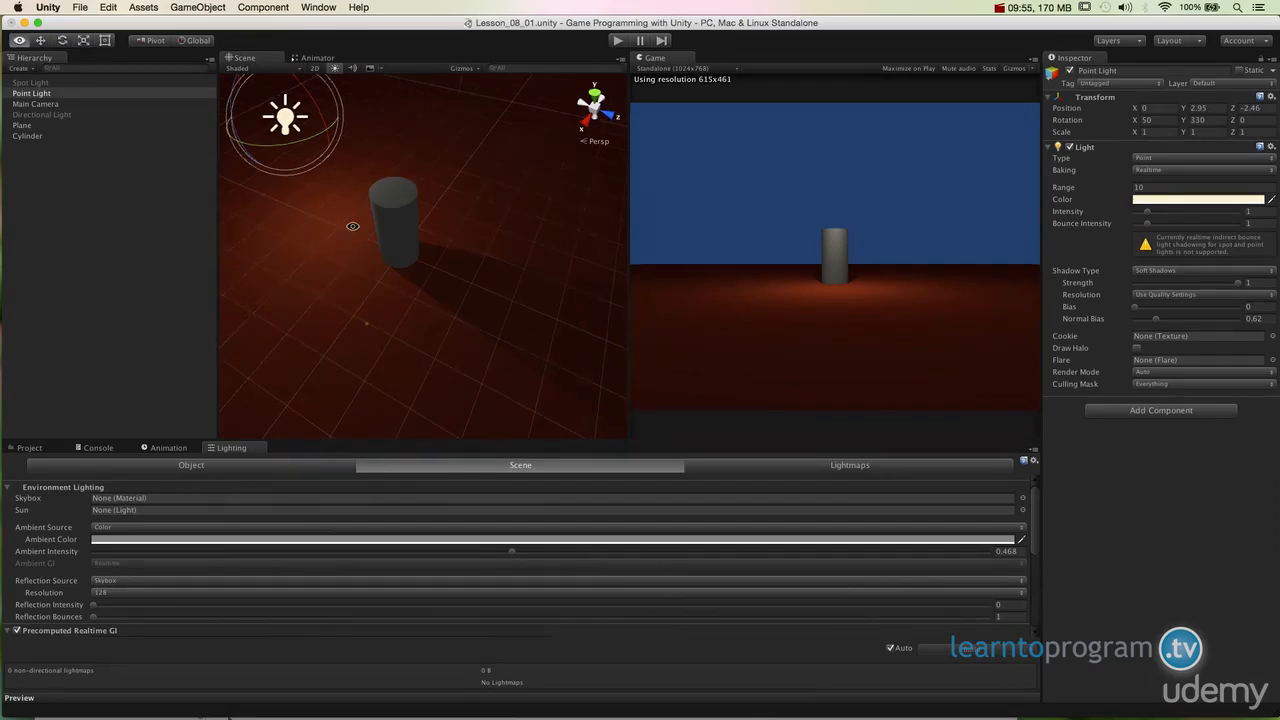
alt+drag(354, 223, 420, 297)
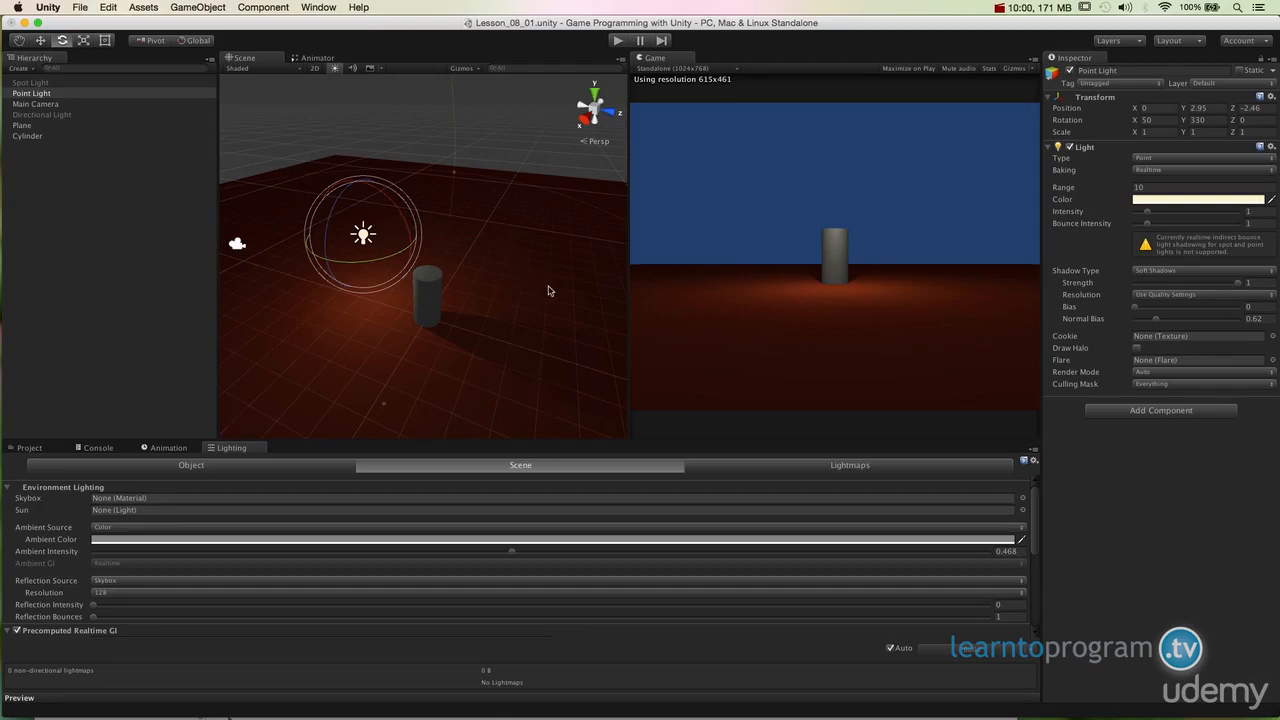
alt+drag(404, 268, 391, 237)
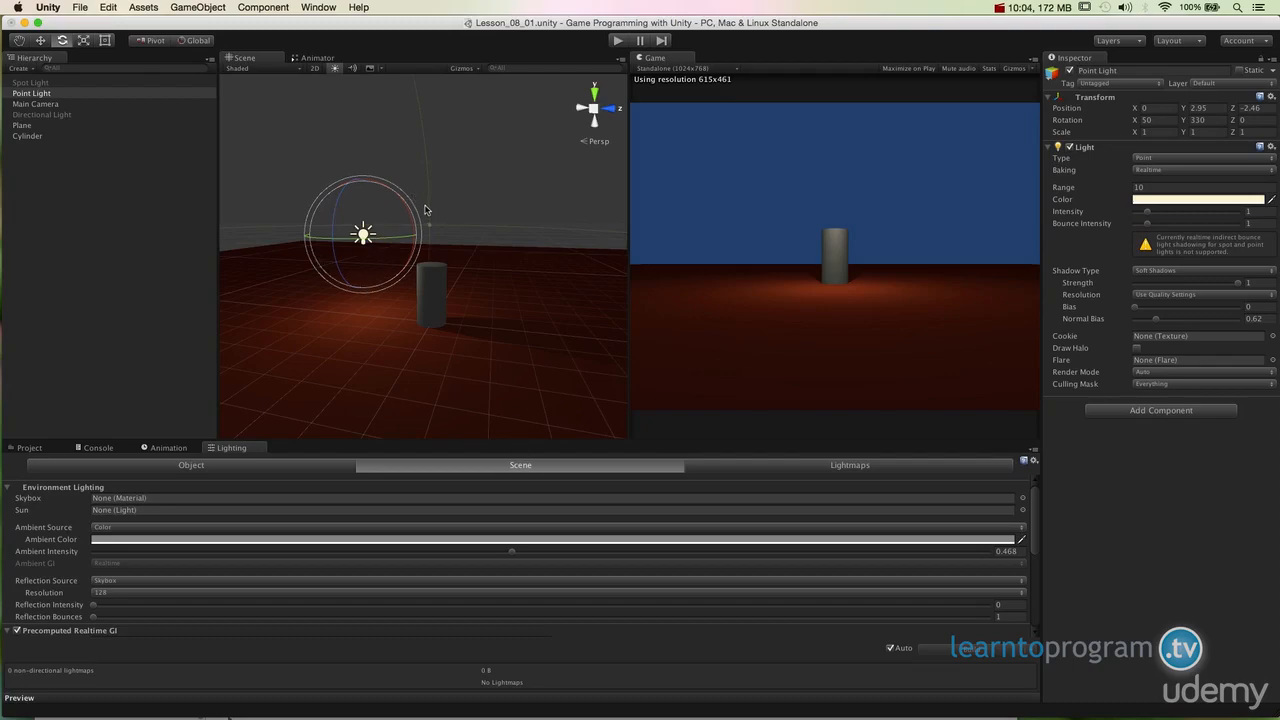
mouse_move(367, 230)
alt+mouse_down()
mouse_move(517, 340)
mouse_move(443, 323)
mouse_move(471, 309)
mouse_move(348, 221)
alt+mouse_up()
alt+drag(494, 302, 305, 295)
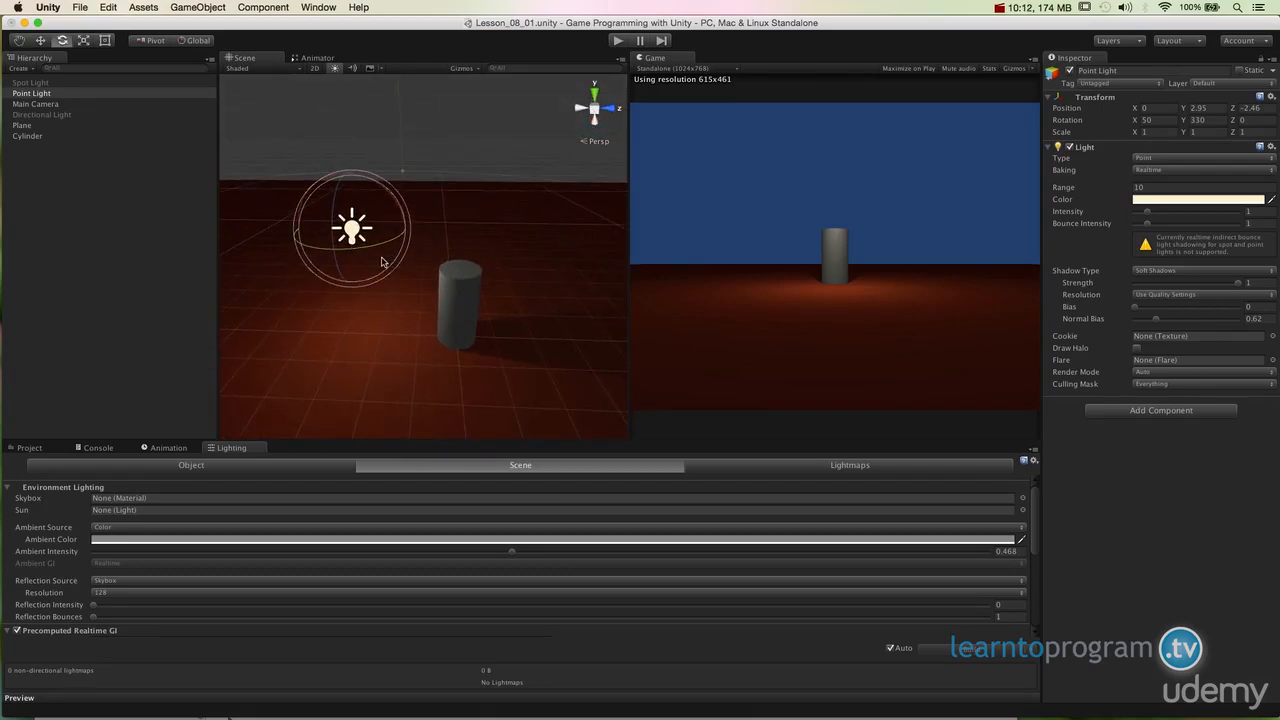
key(w)
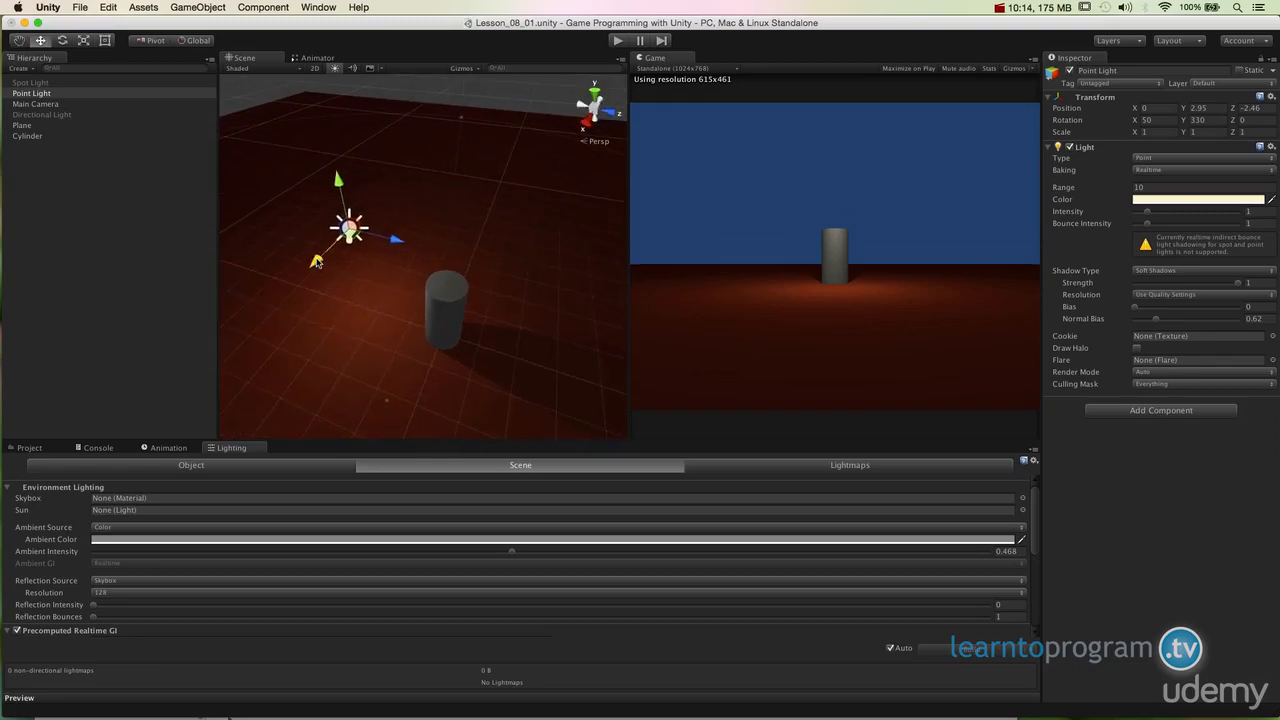
drag(316, 261, 338, 238)
drag(338, 238, 363, 272)
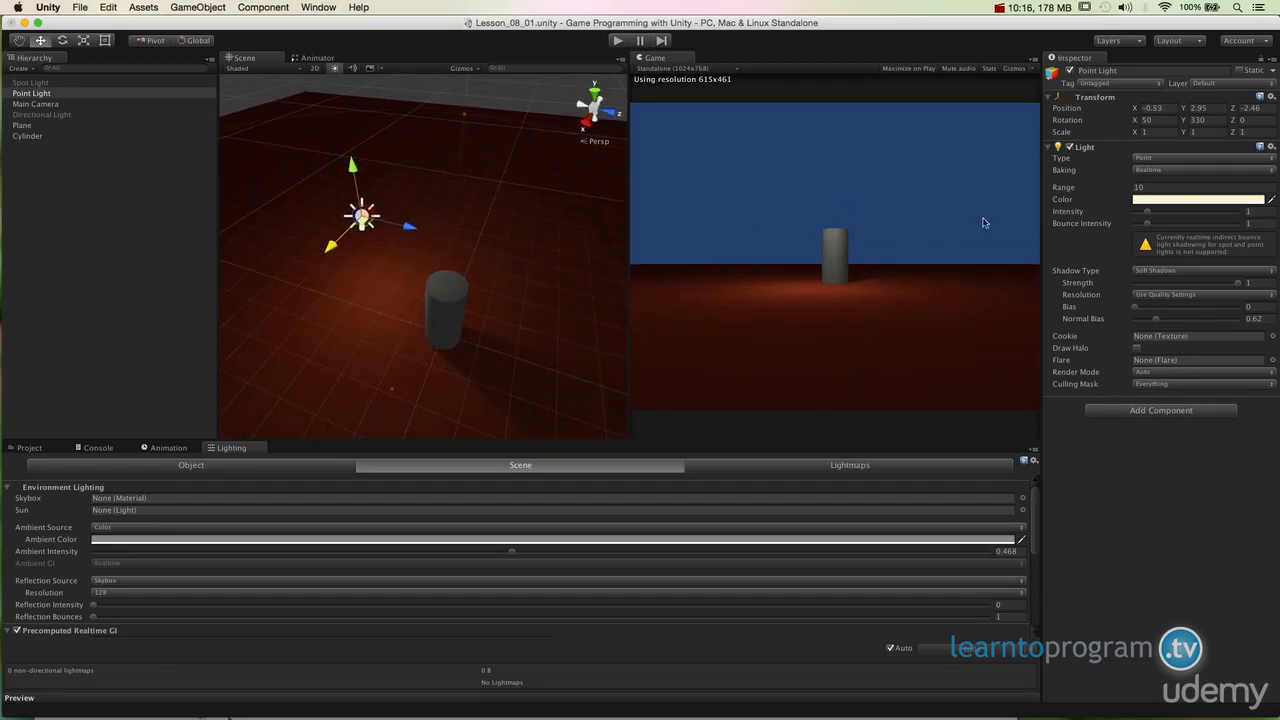
Step: Raise the Point Light's intensity to about 2.91
drag(1148, 215, 1172, 213)
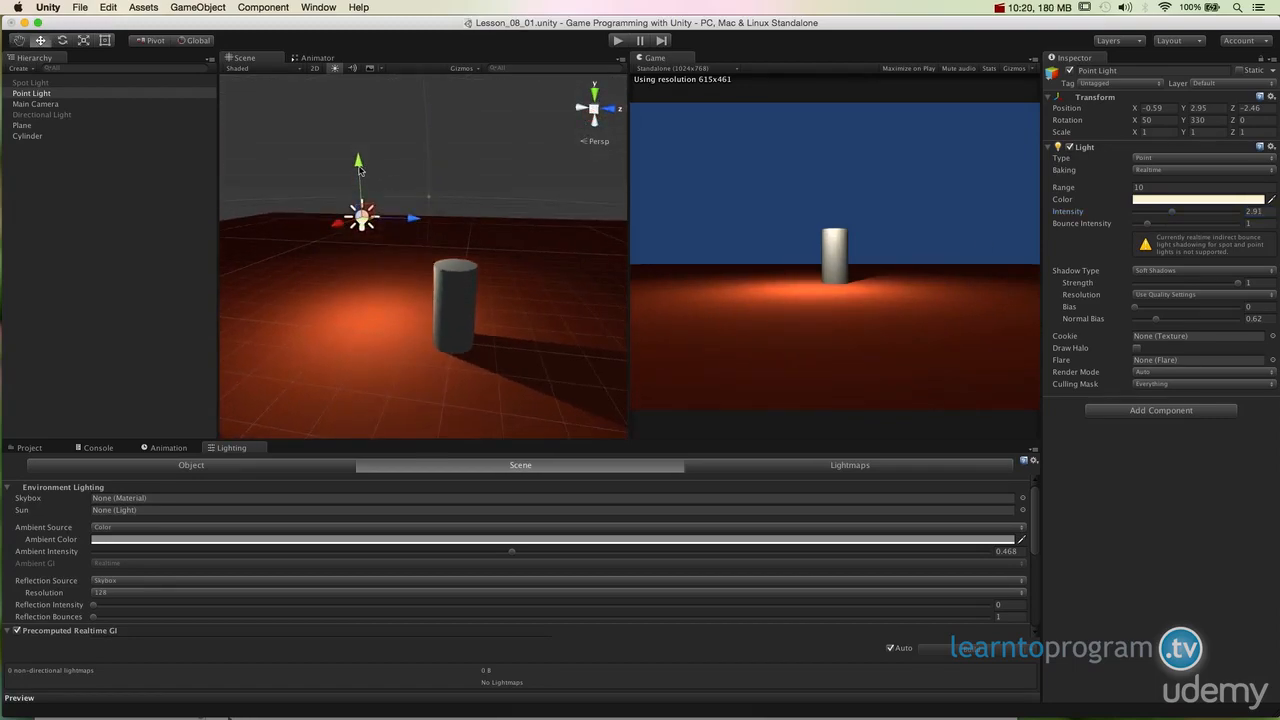
drag(362, 170, 363, 219)
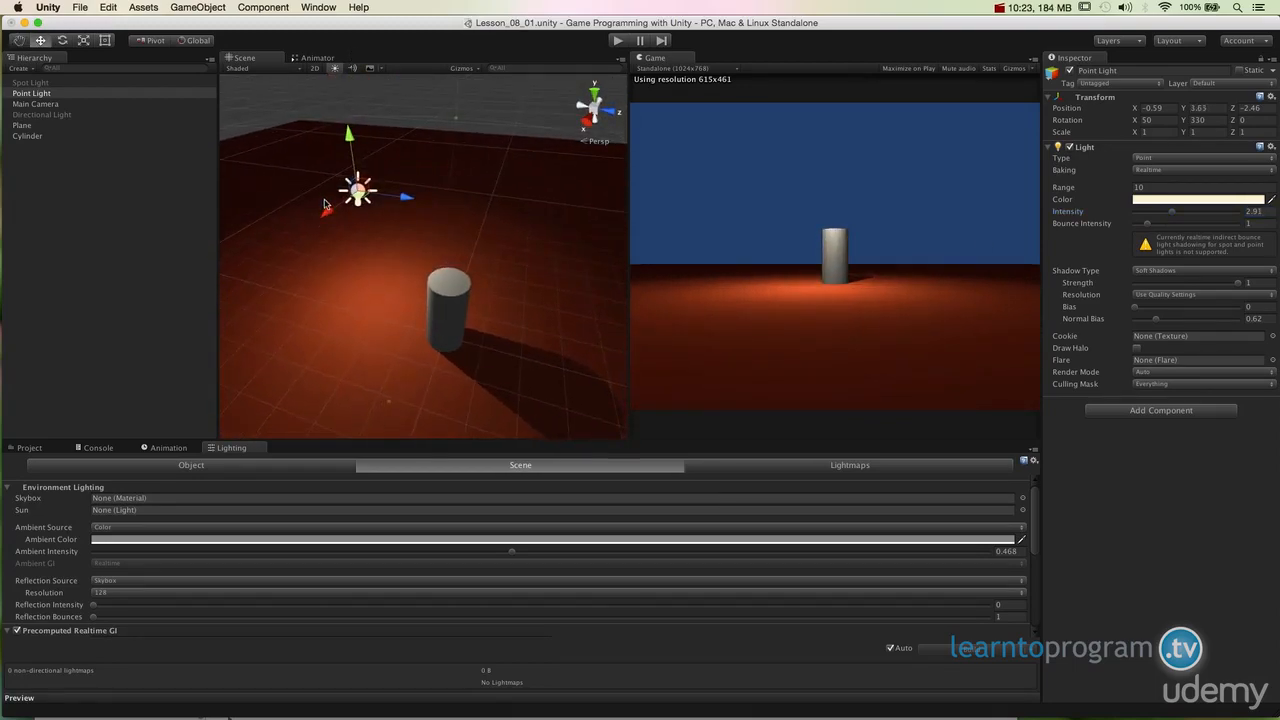
Step: Move the Point Light around above the plane, ending near X 1.7, Y 3.27, Z -1.3
drag(324, 204, 324, 287)
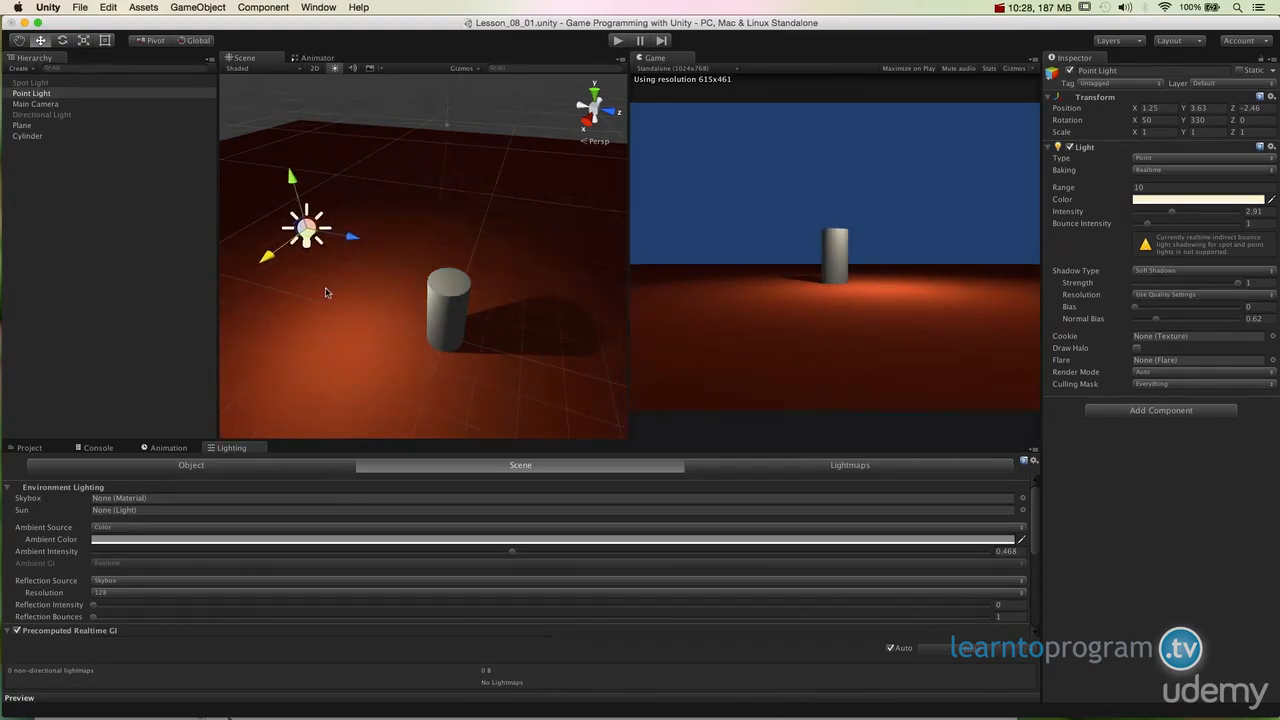
alt+drag(358, 388, 421, 272)
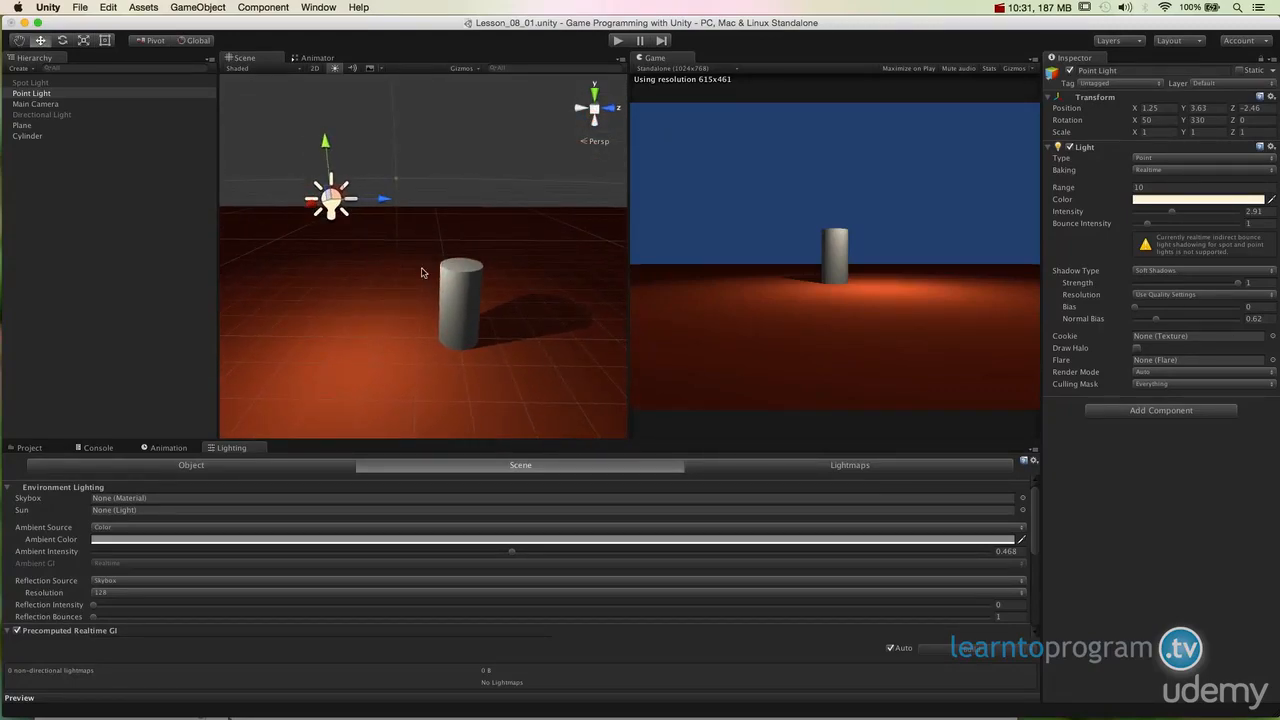
drag(385, 200, 450, 203)
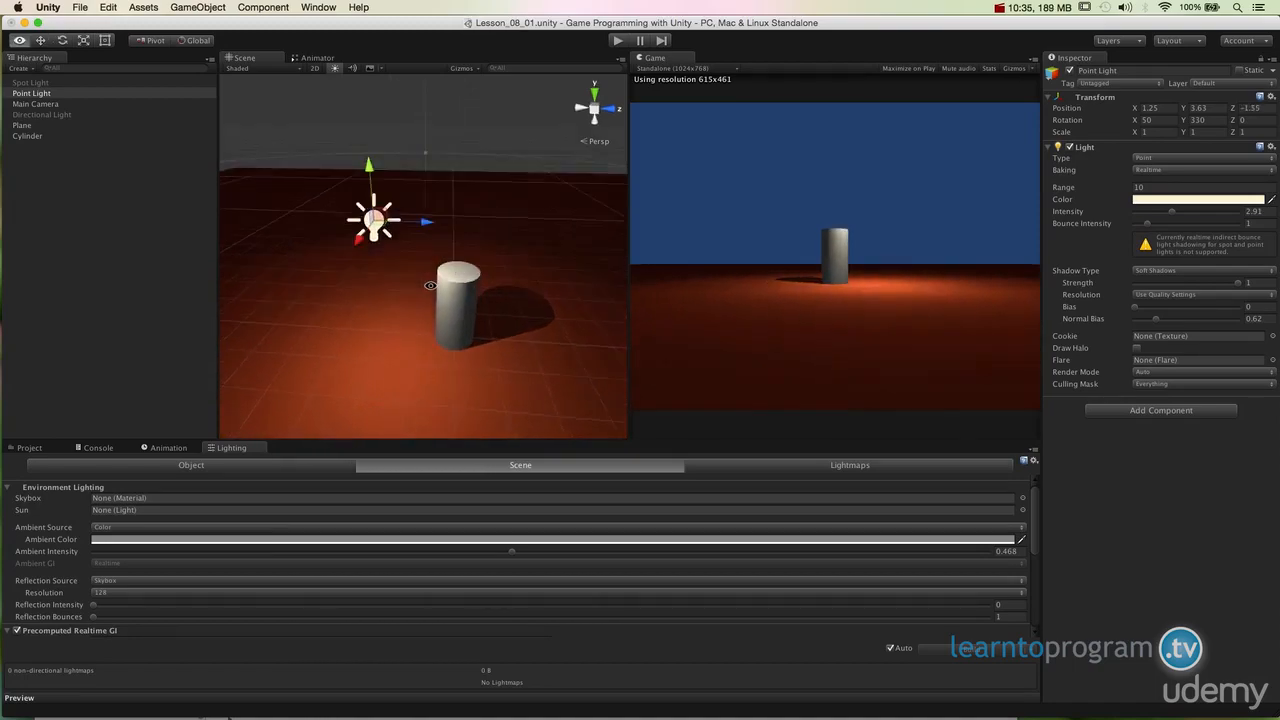
alt+drag(330, 220, 420, 209)
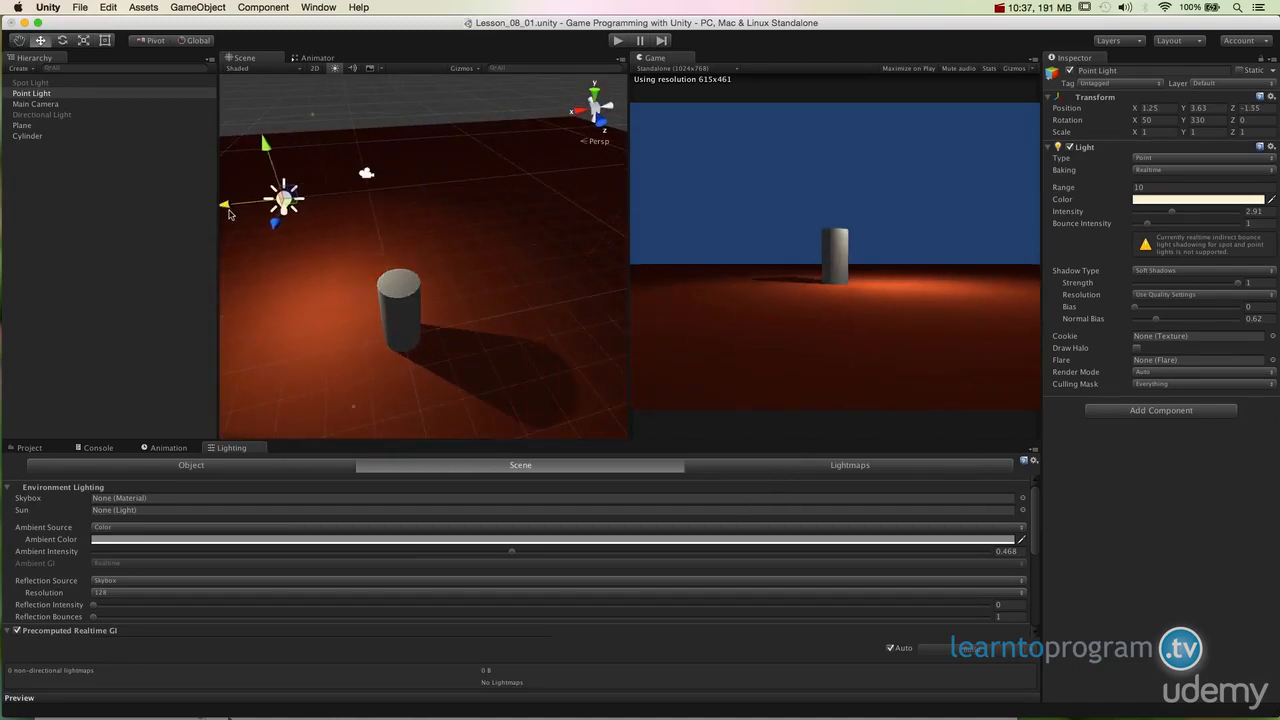
drag(261, 248, 272, 325)
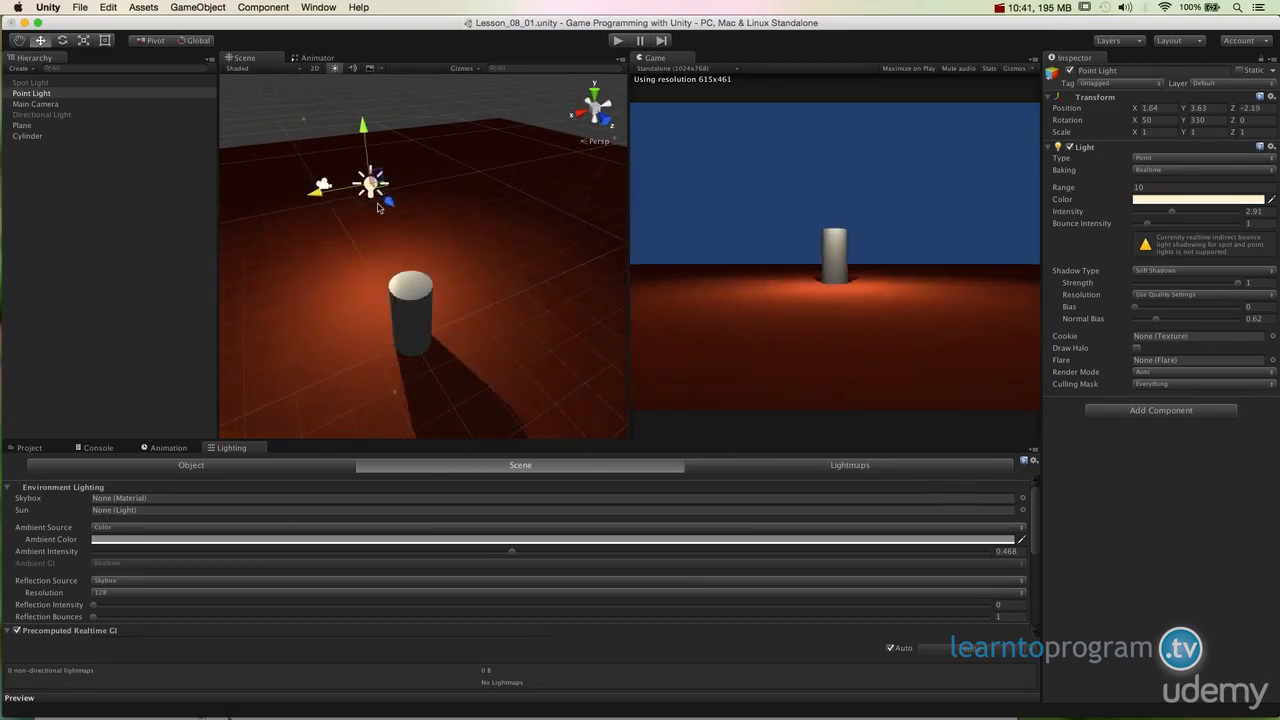
alt+drag(420, 300, 757, 329)
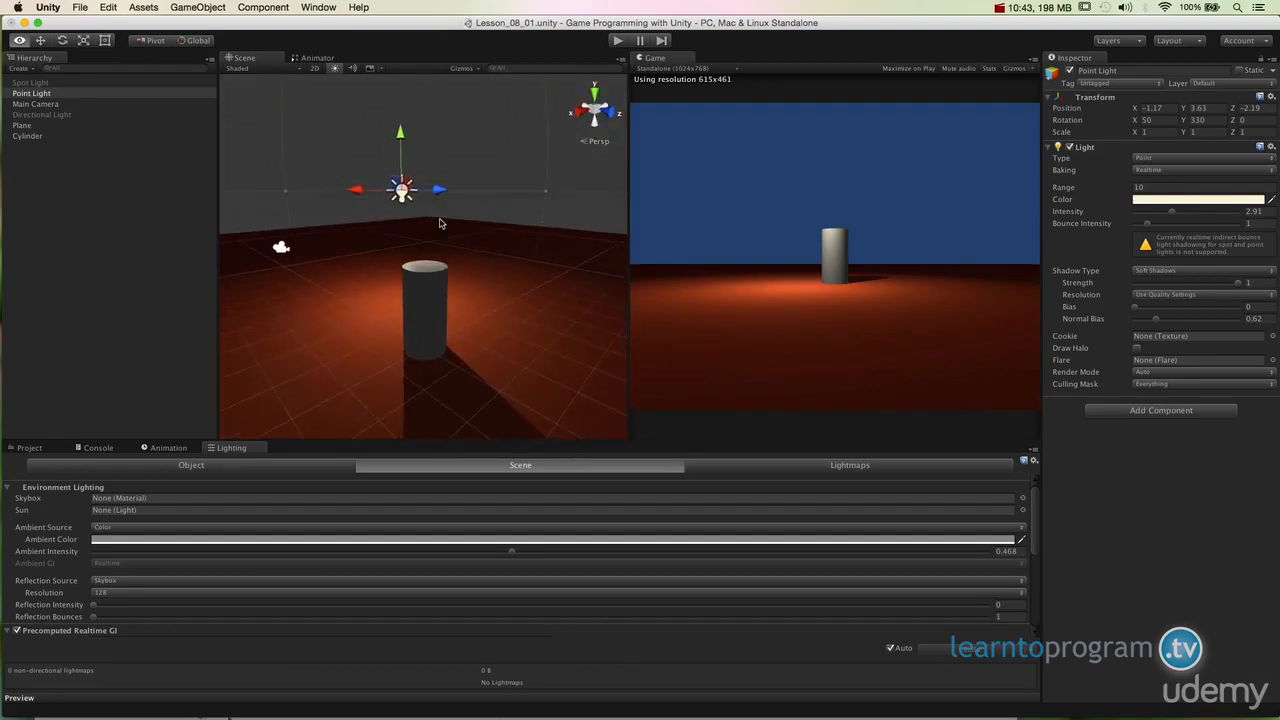
drag(388, 126, 427, 204)
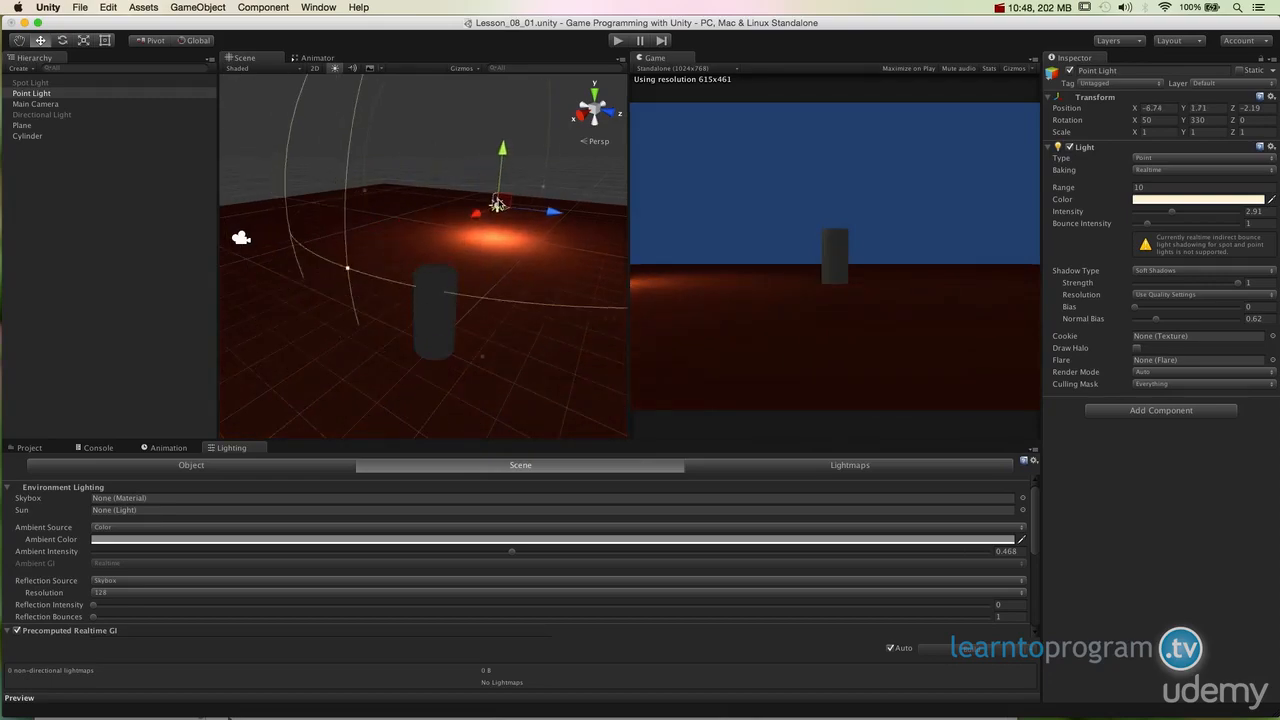
drag(512, 202, 368, 212)
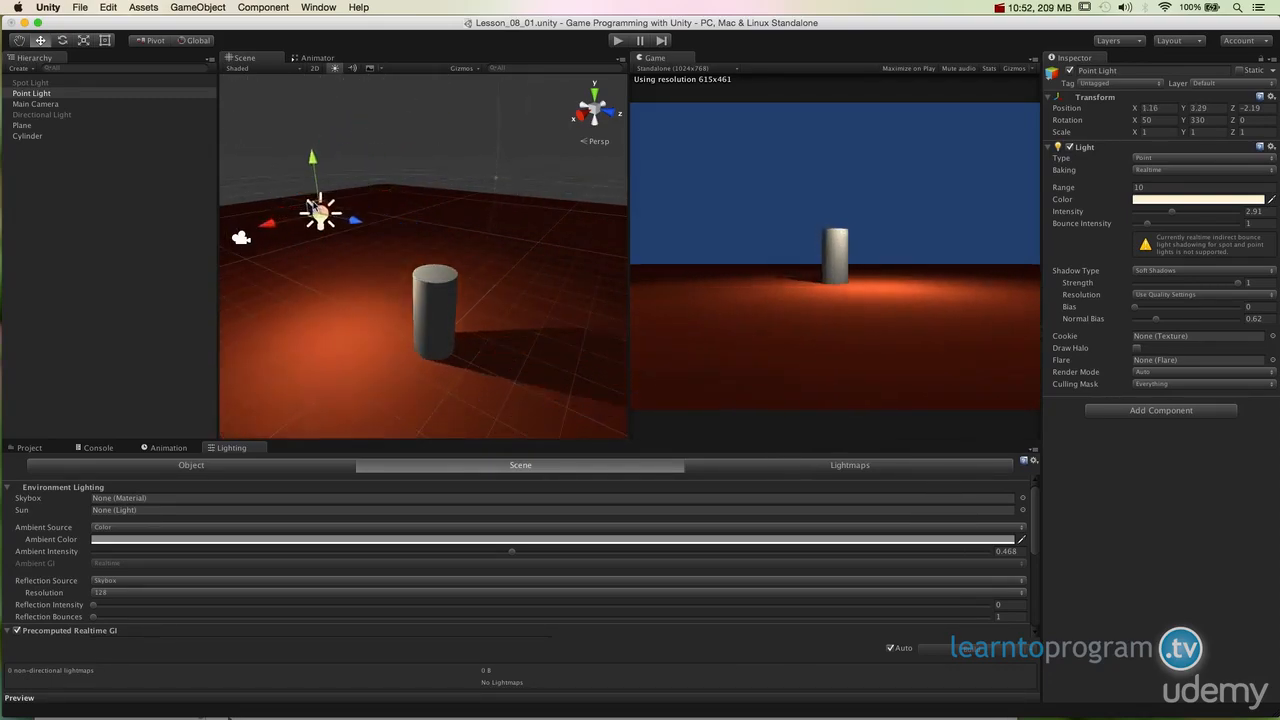
drag(320, 211, 397, 237)
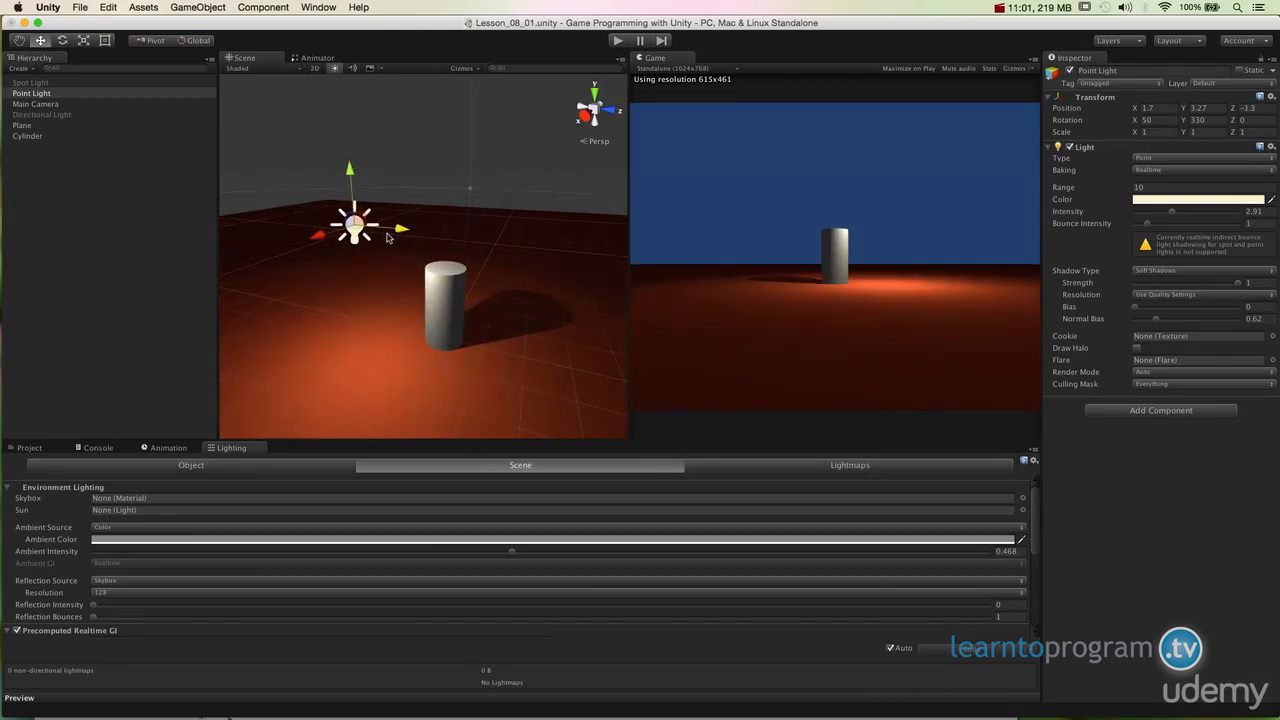
Step: Reposition the Point Light to about X -0.17, Y 3.5, Z -1.01 beside the cylinder
alt+drag(372, 240, 257, 265)
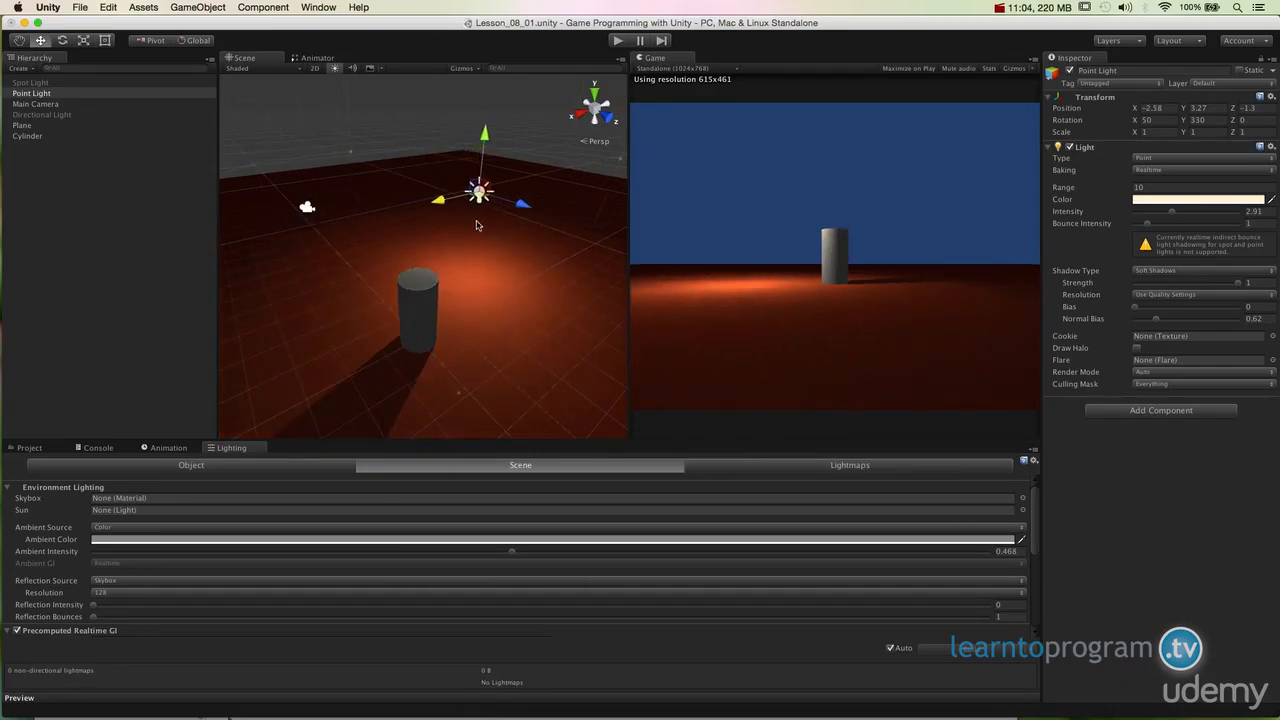
alt+drag(390, 240, 445, 206)
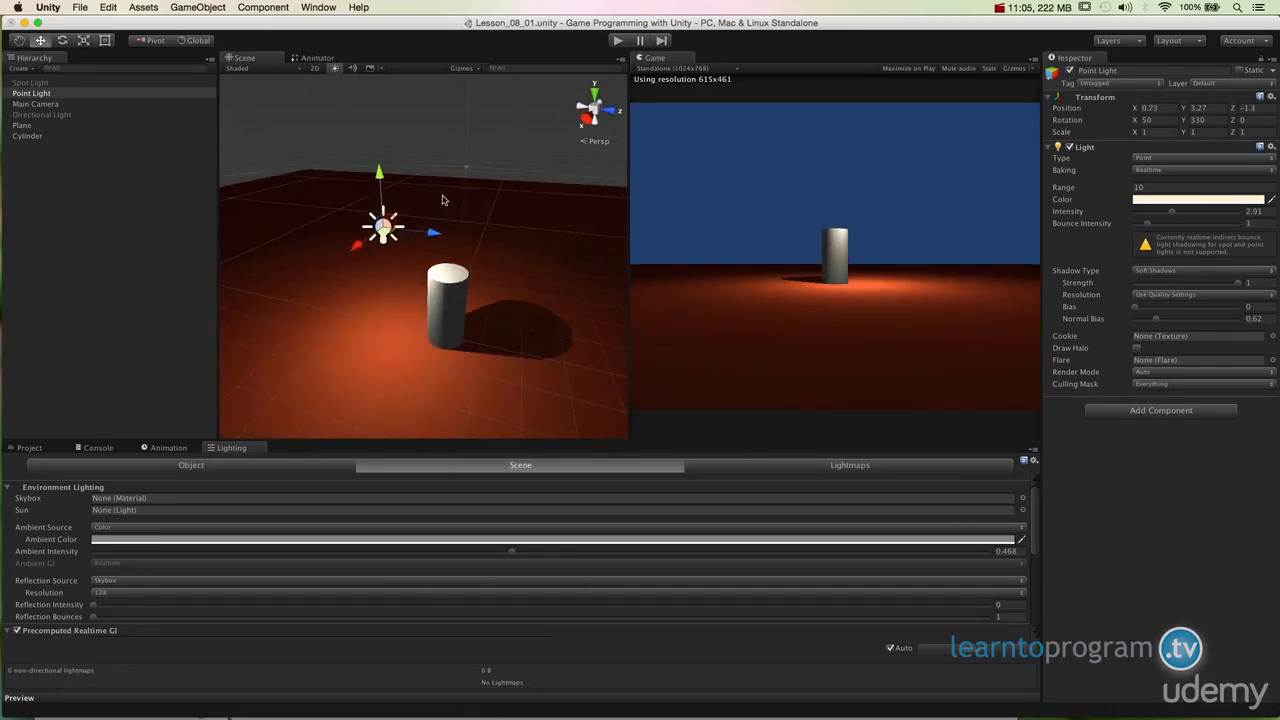
drag(368, 176, 368, 127)
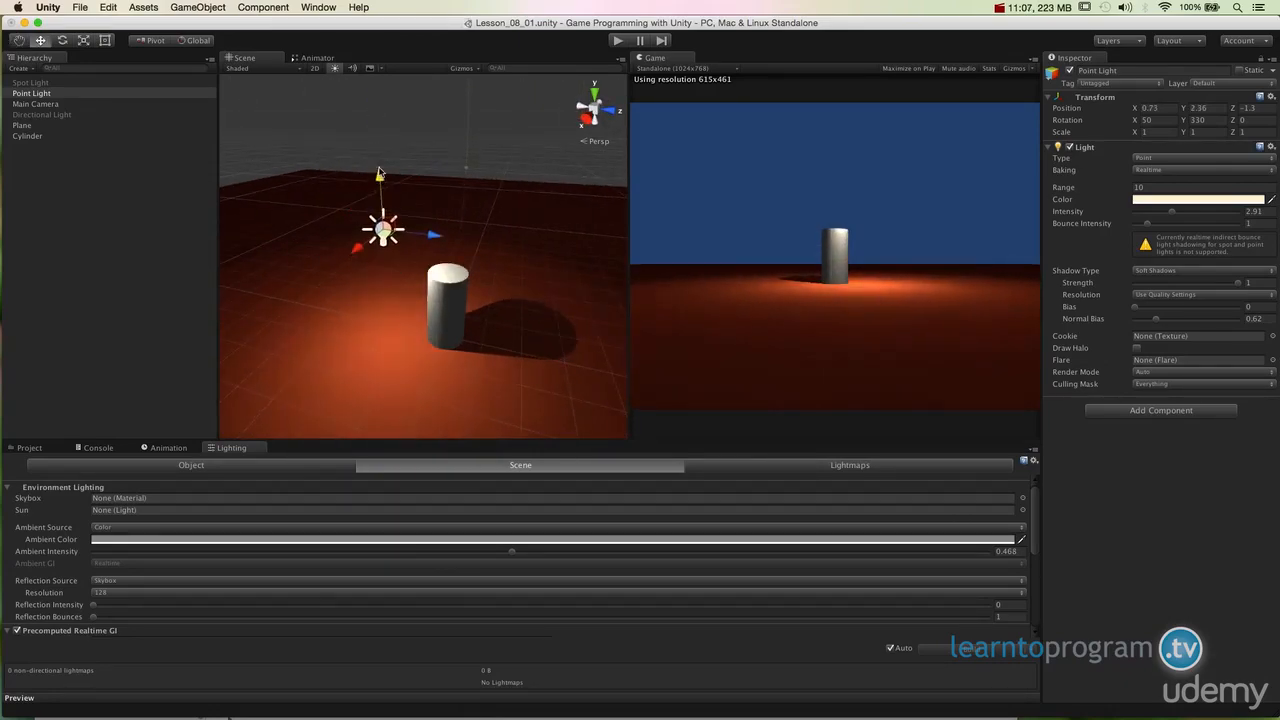
mouse_move(380, 245)
alt+mouse_down()
mouse_move(403, 259)
mouse_move(355, 245)
alt+mouse_up()
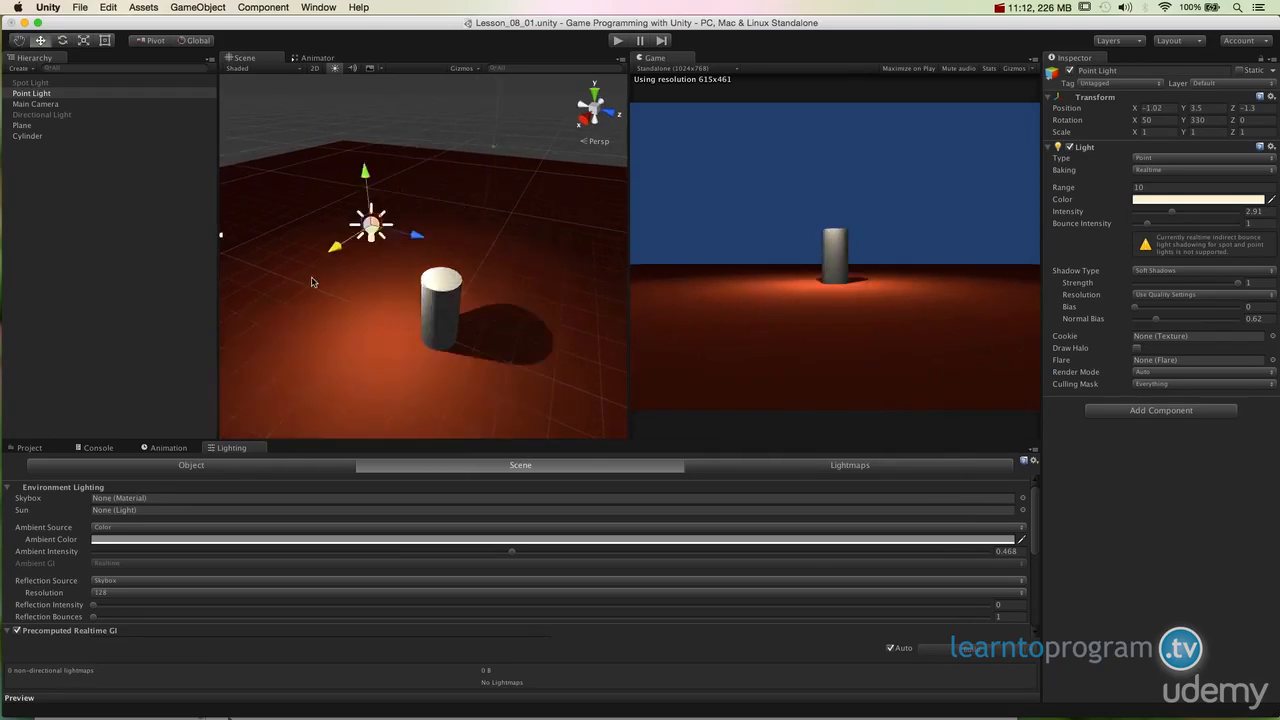
drag(314, 277, 318, 287)
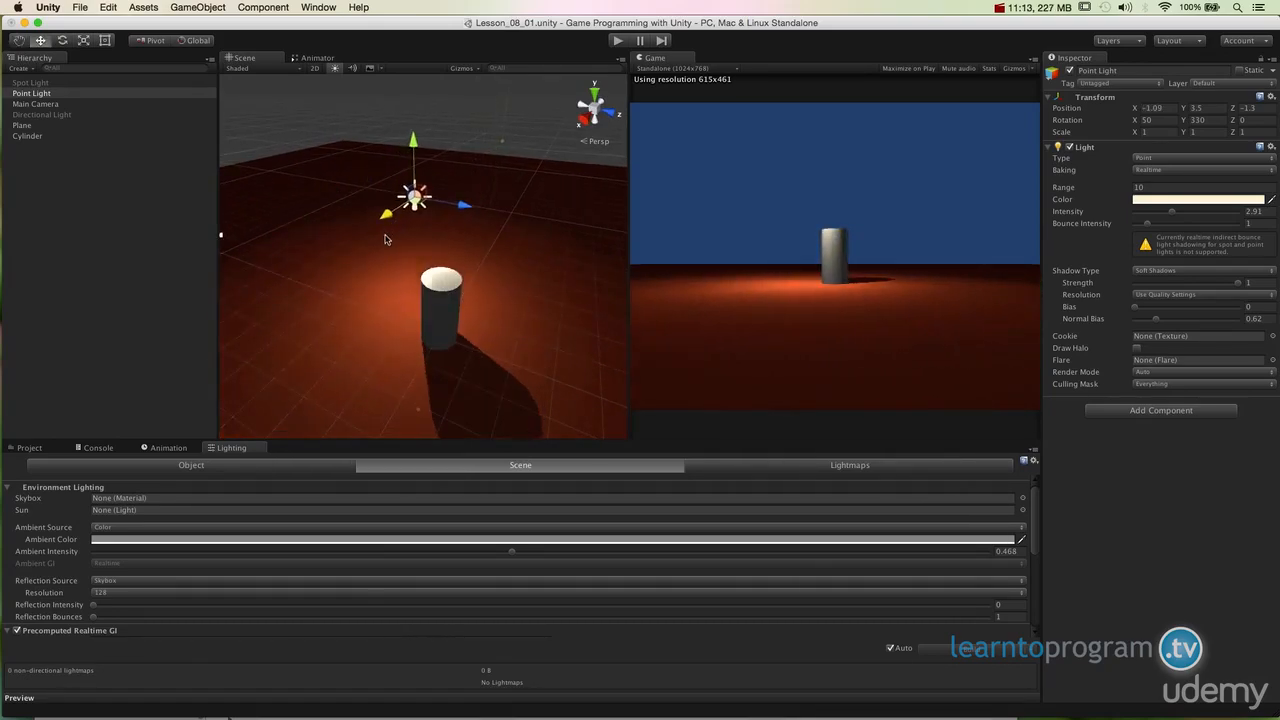
drag(459, 216, 550, 252)
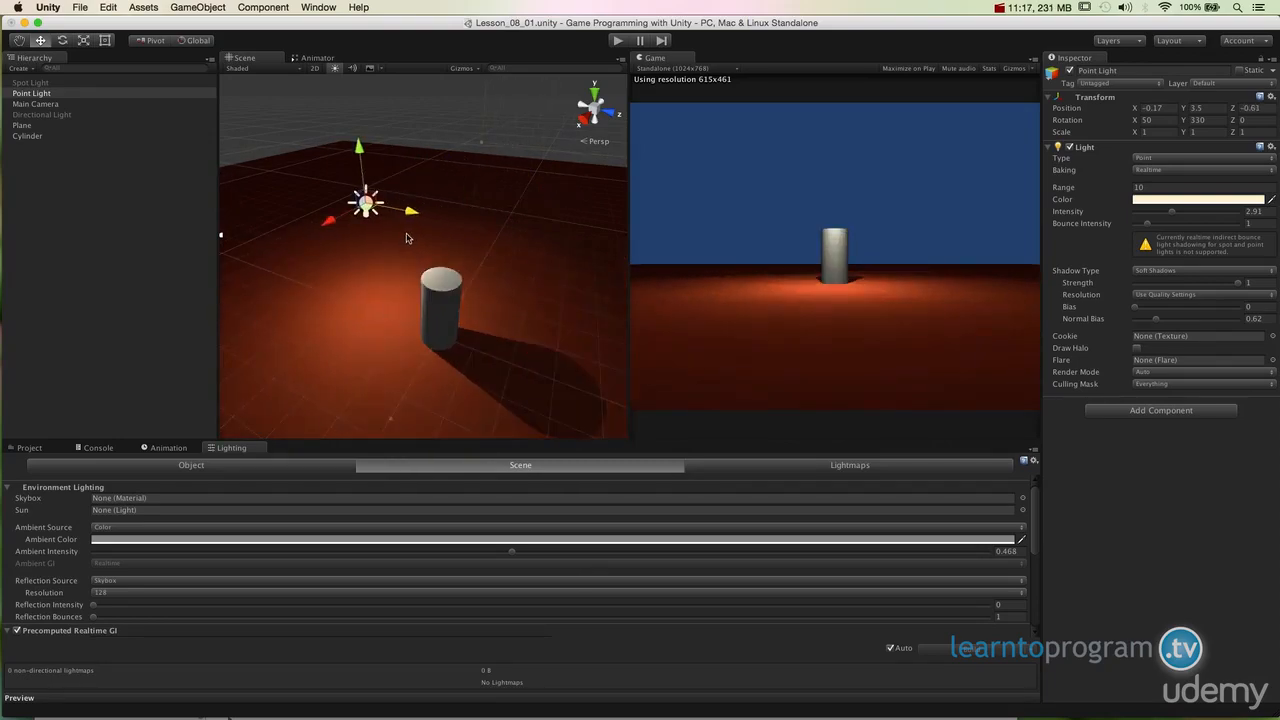
alt+drag(430, 240, 587, 256)
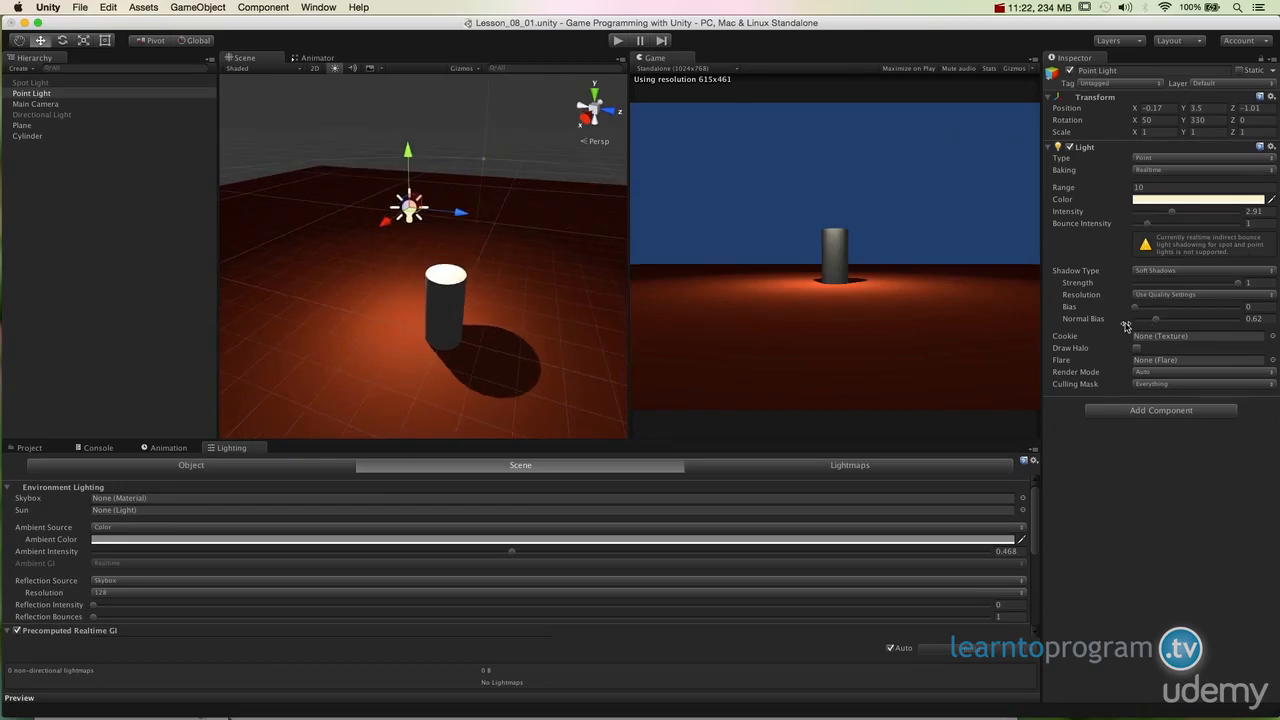
key(e)
mouse_move(457, 193)
mouse_down()
mouse_move(434, 109)
mouse_move(447, 174)
mouse_up()
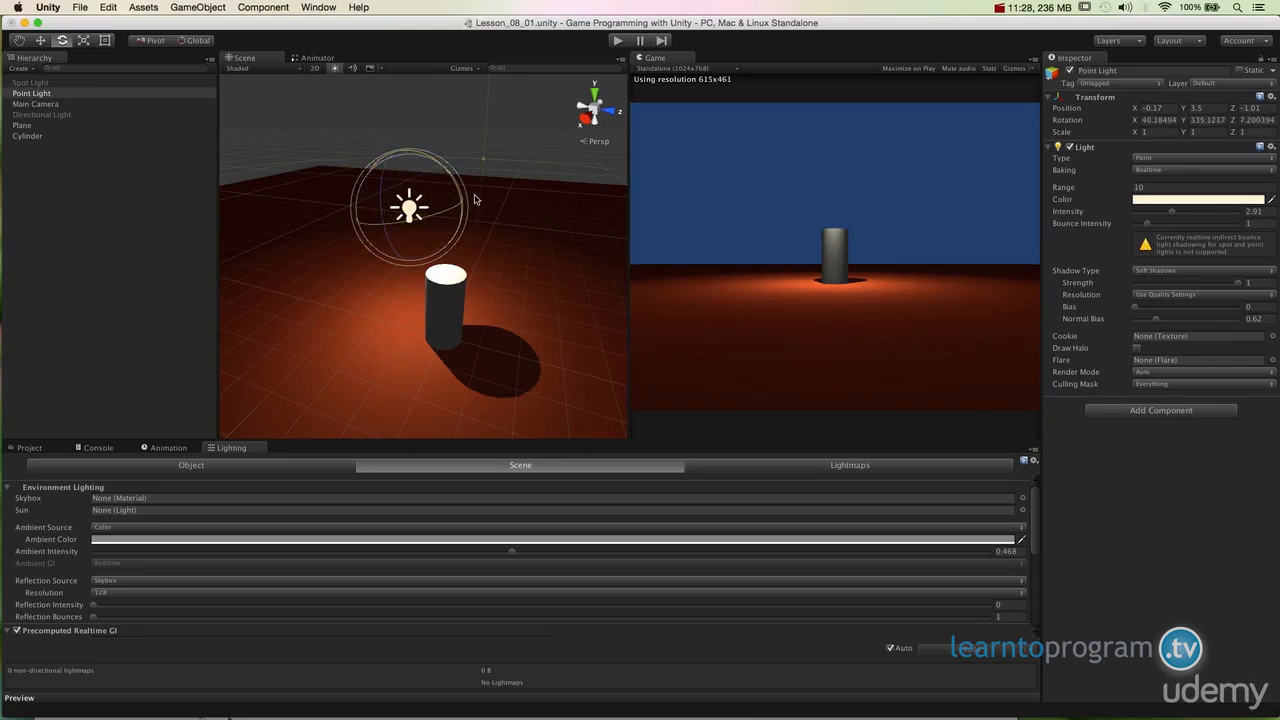
key(super+z)
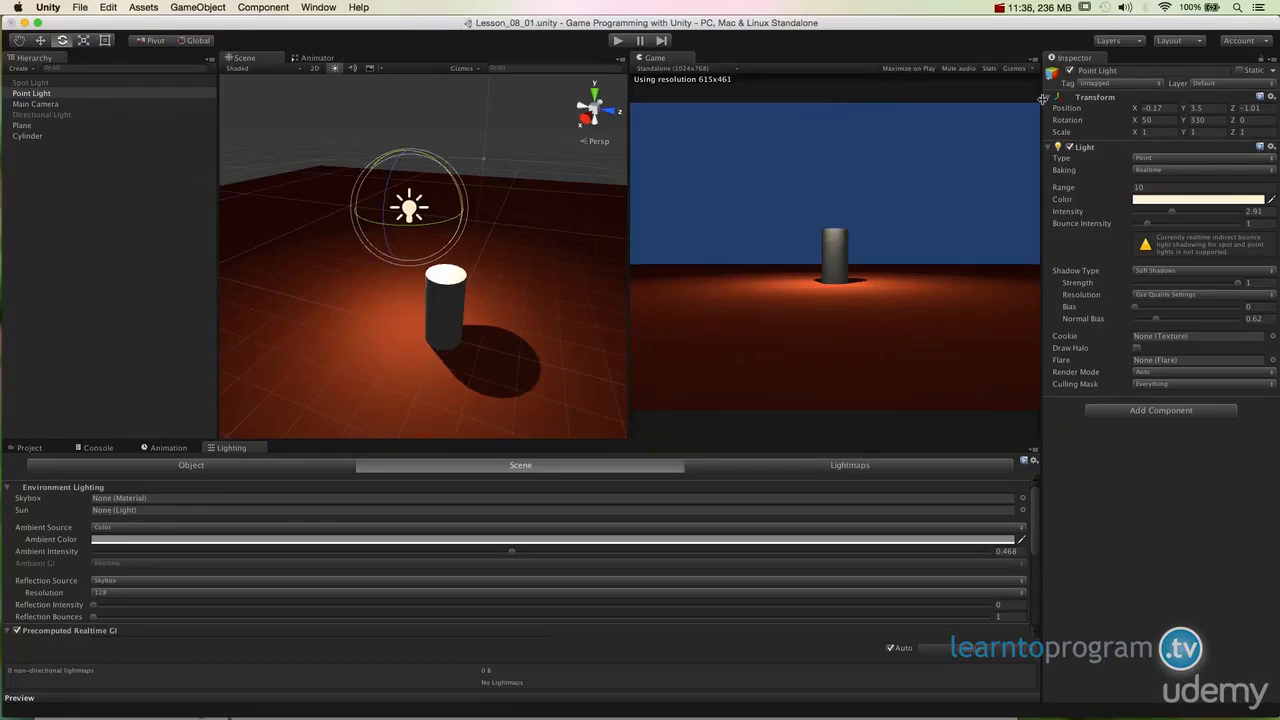
Step: Disable the Point Light, then select and enable the Spot Light and view its lit area
click(1070, 72)
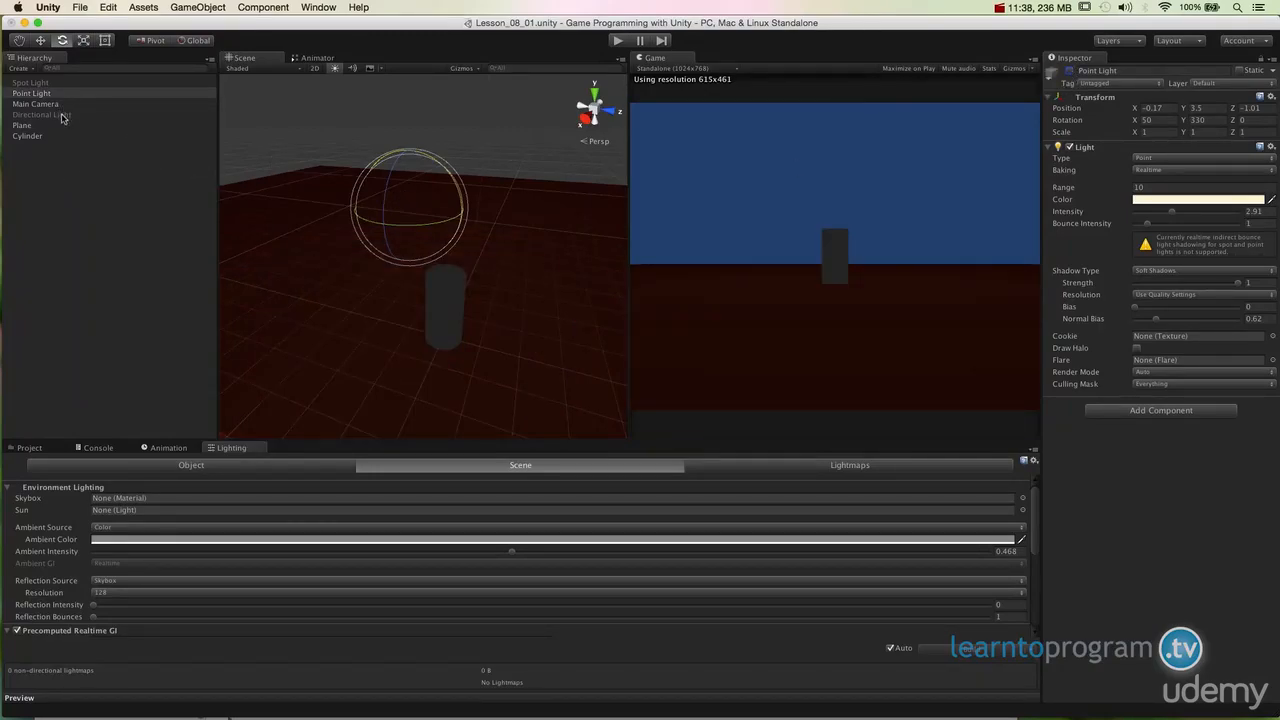
click(40, 82)
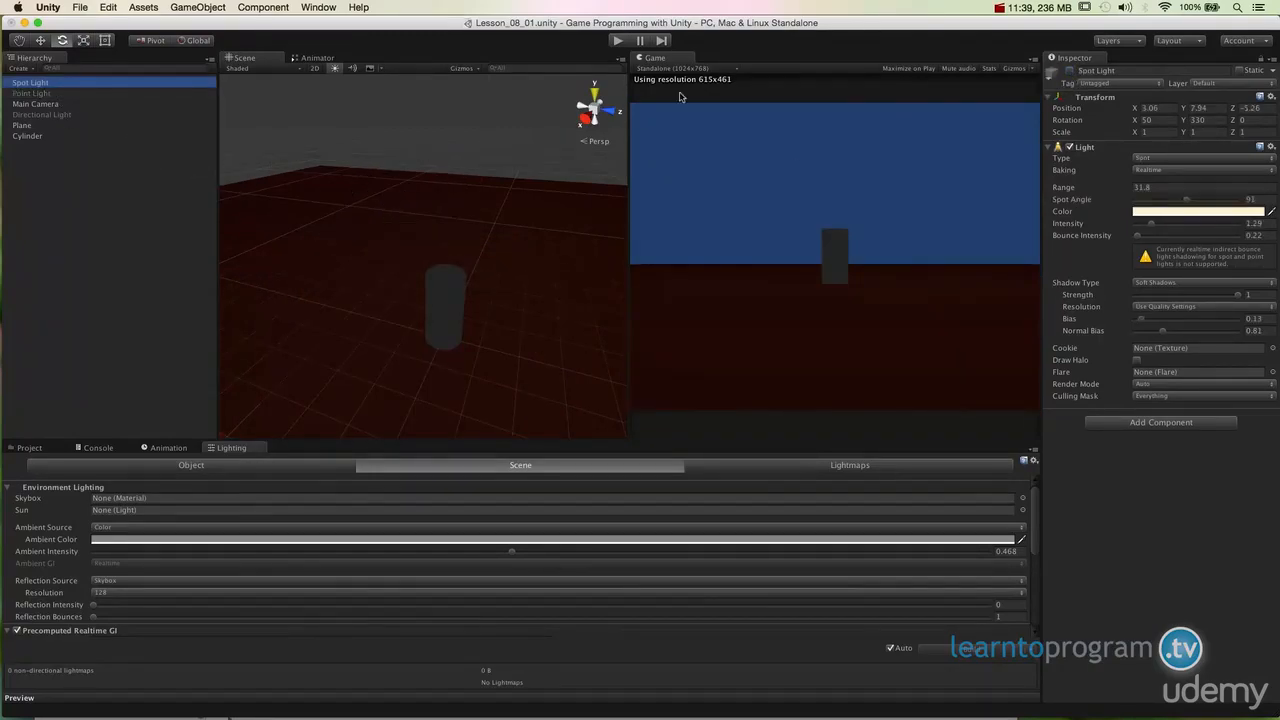
click(1070, 72)
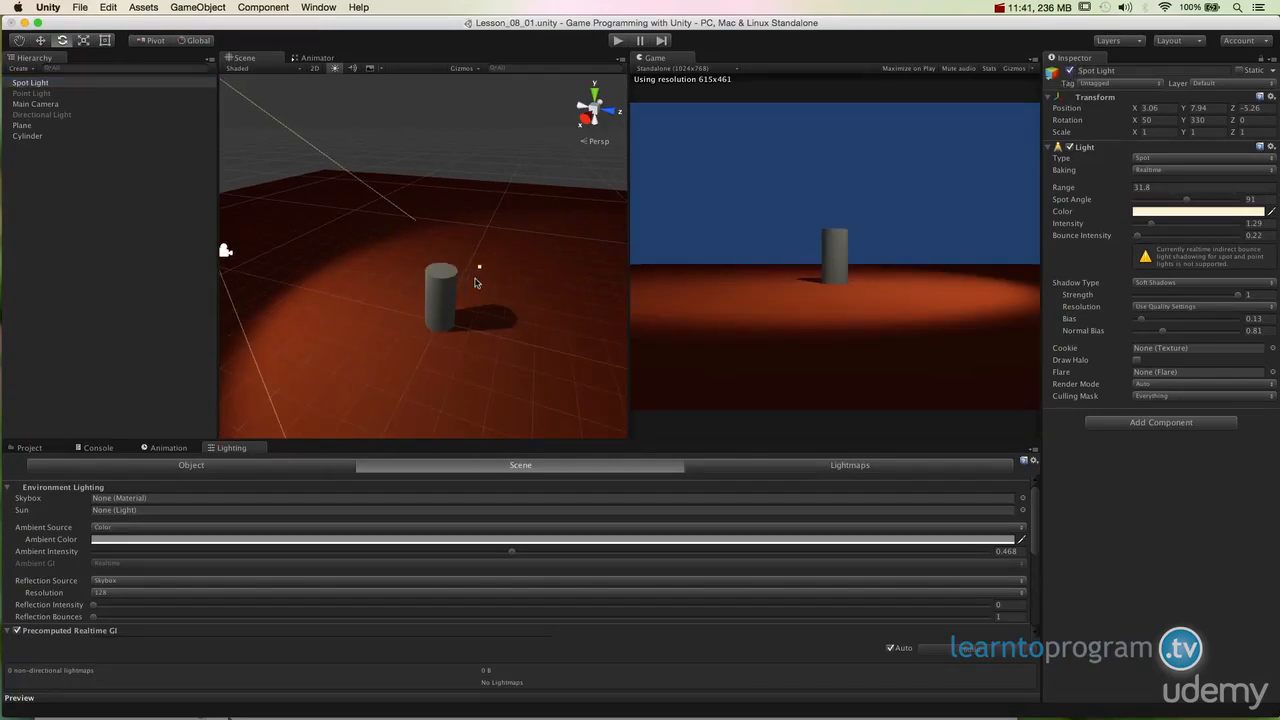
alt+drag(500, 315, 462, 317)
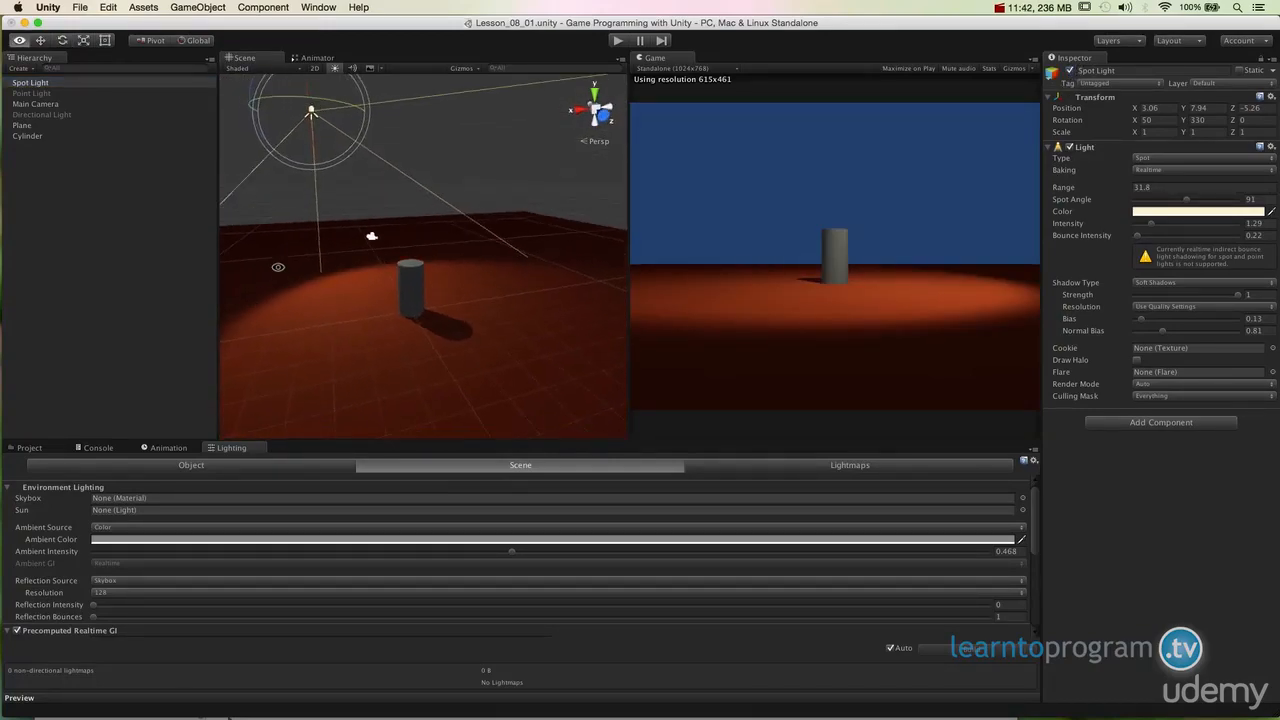
alt+drag(440, 300, 489, 290)
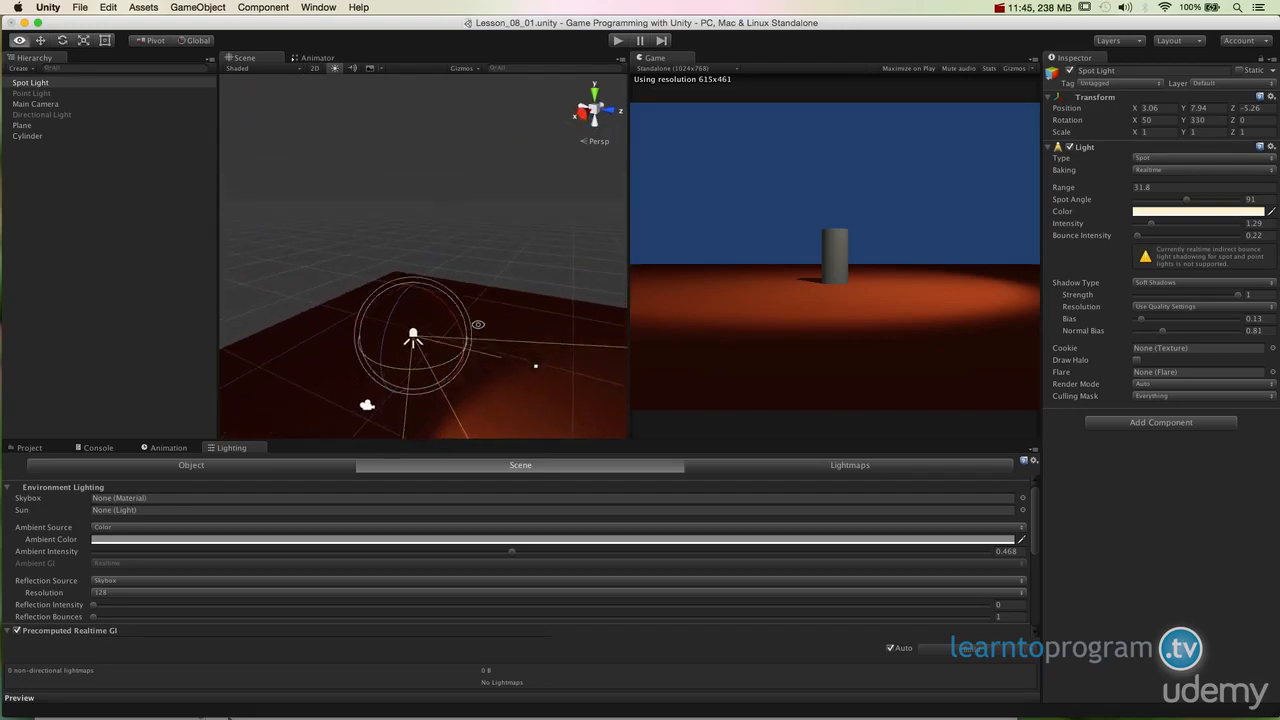
Step: Adjust the Spot Light's spot angle to 51 and its range to 17.9
alt+drag(528, 363, 461, 285)
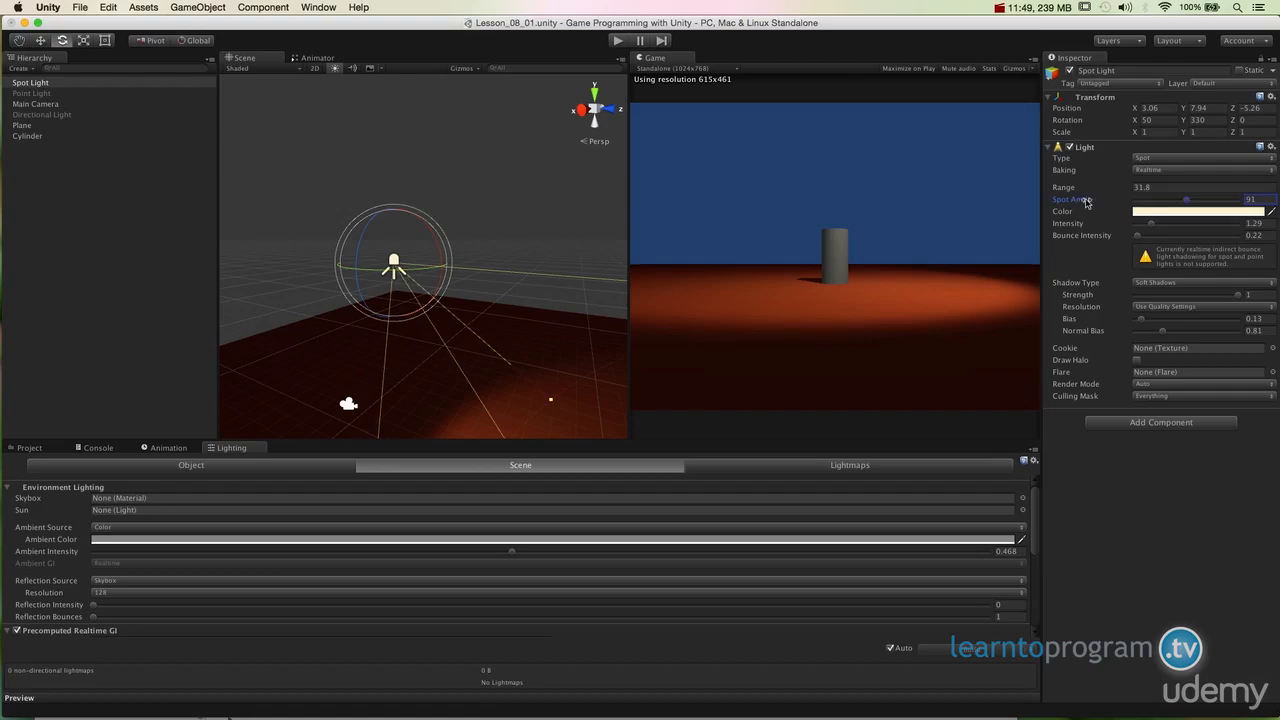
drag(1072, 199, 2, 222)
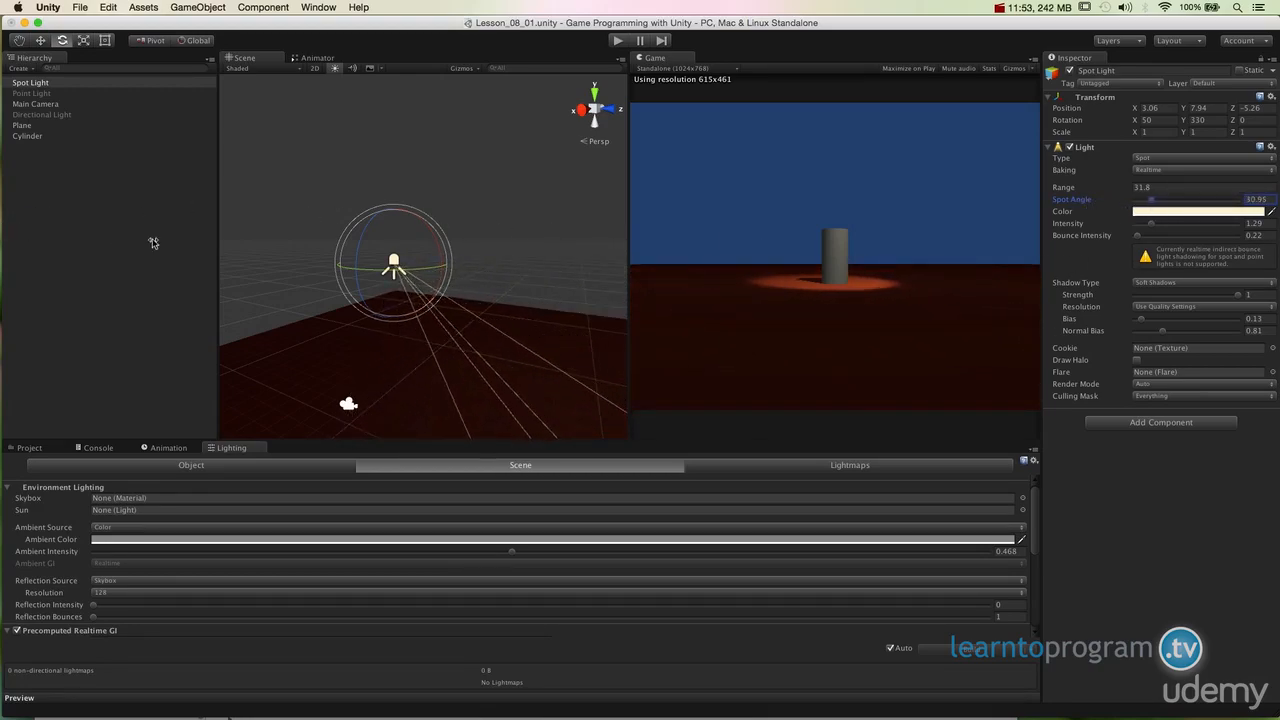
drag(560, 380, 509, 329)
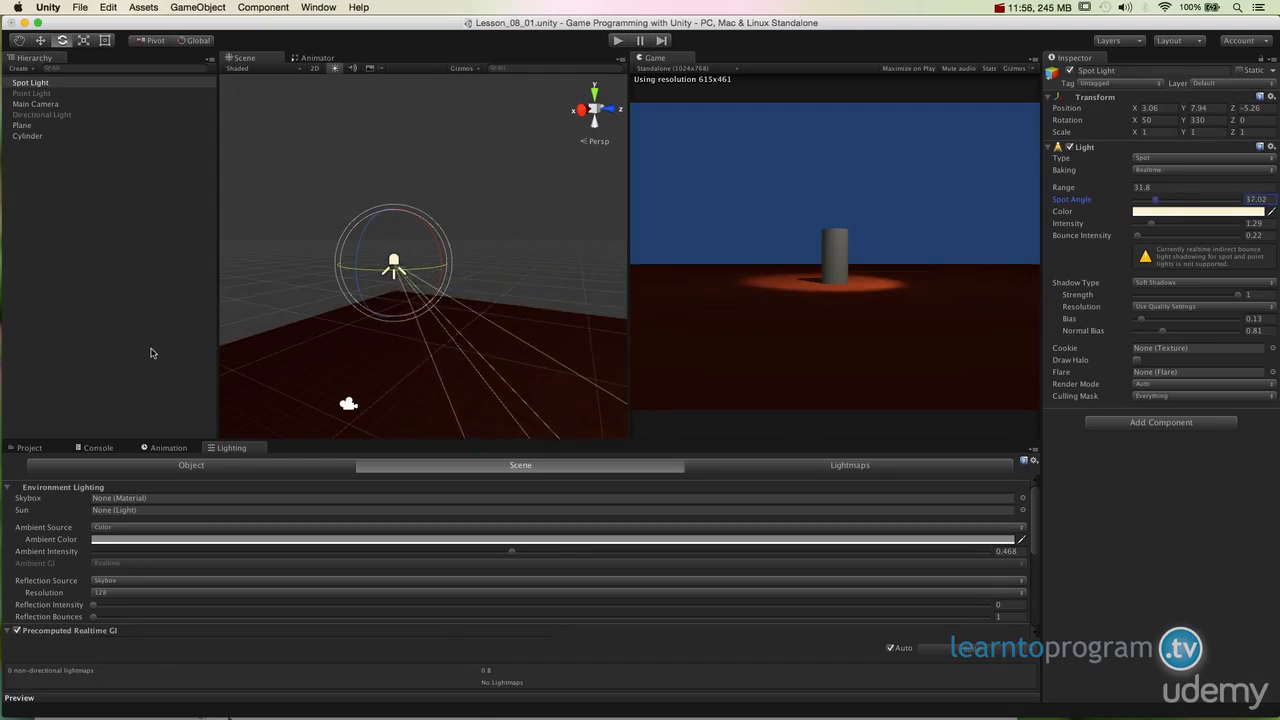
key(alt)
alt+scroll(509, 329, down, 4)
alt+drag(509, 329, 482, 352)
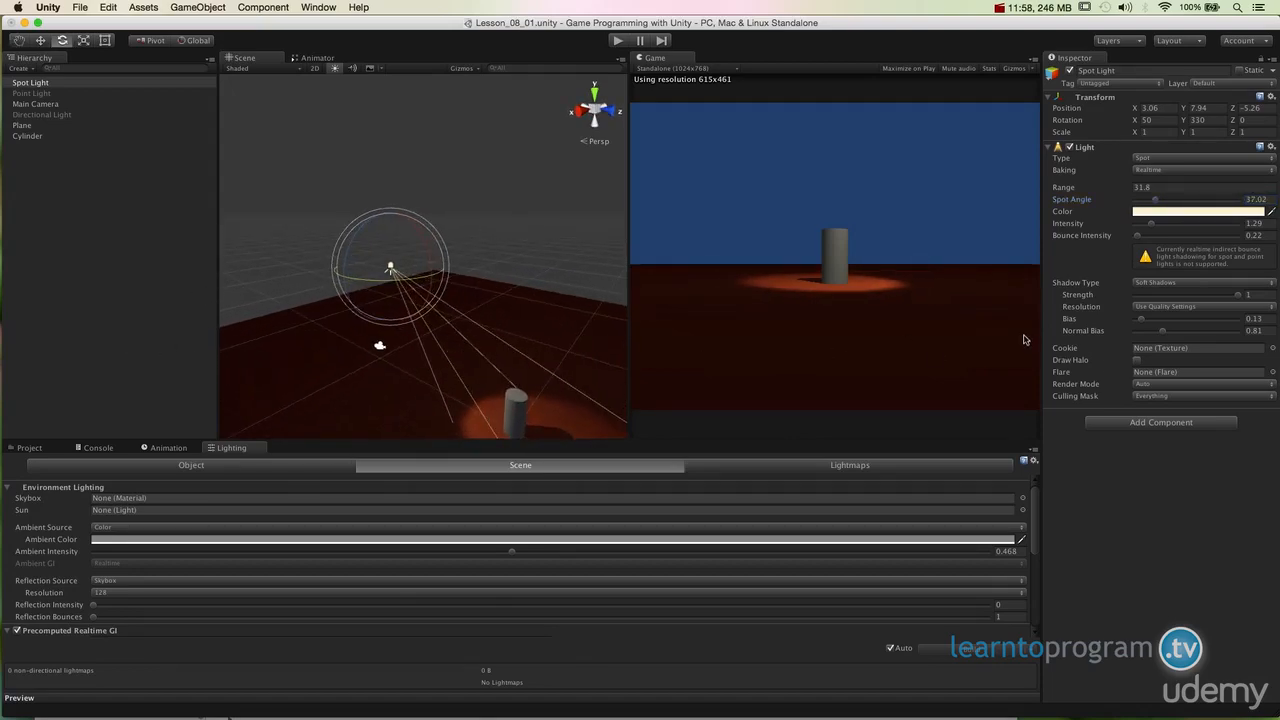
drag(1137, 193, 1071, 193)
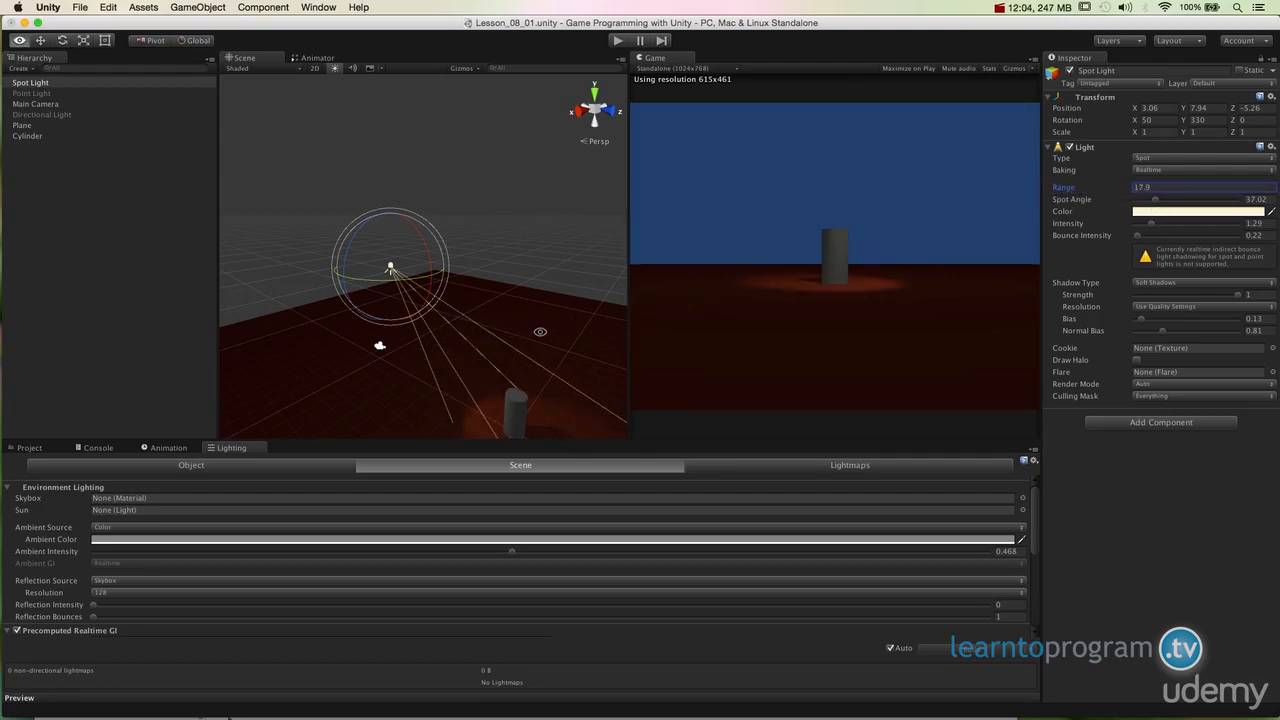
alt+drag(537, 331, 538, 322)
alt+scroll(538, 322, down, 4)
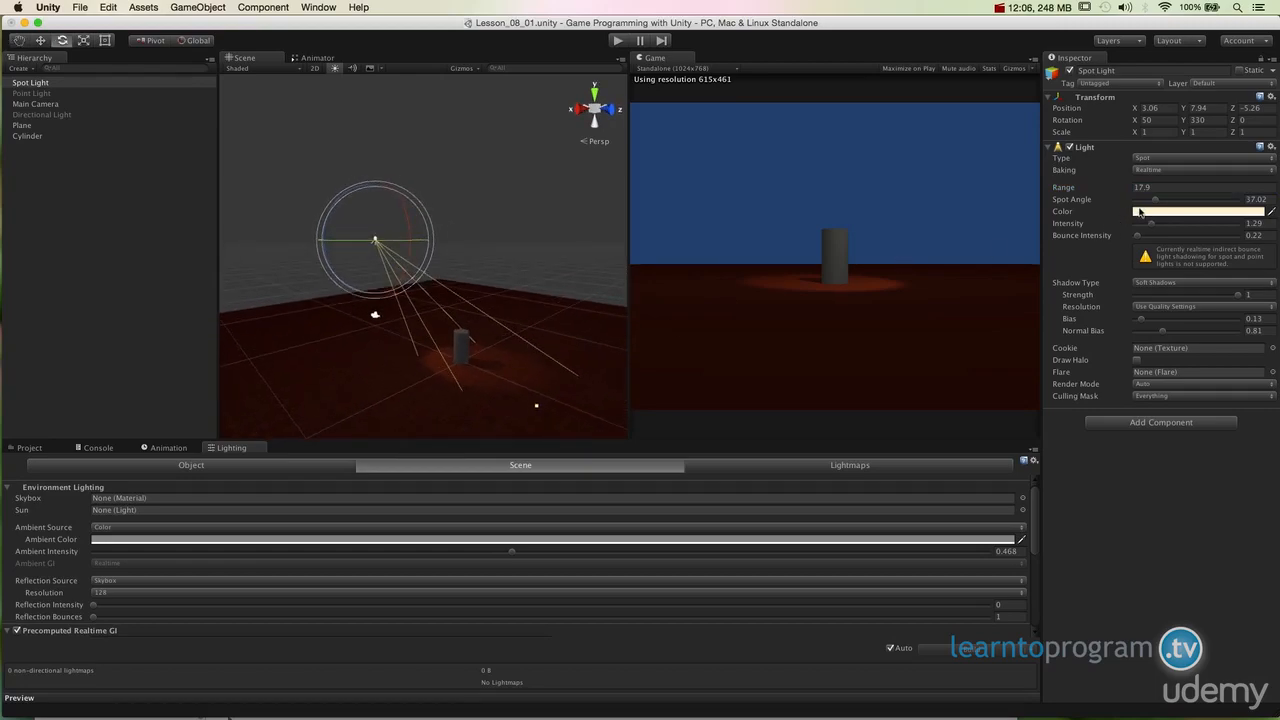
drag(1155, 200, 1163, 200)
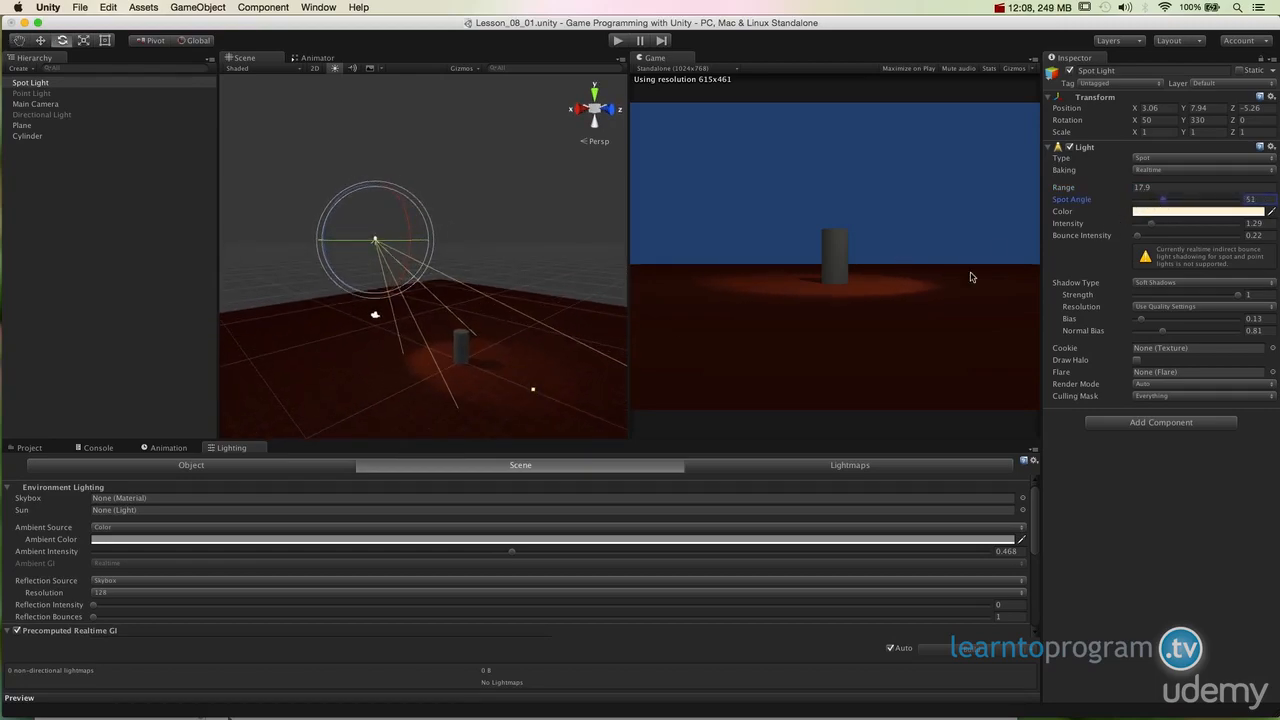
alt+drag(545, 328, 447, 334)
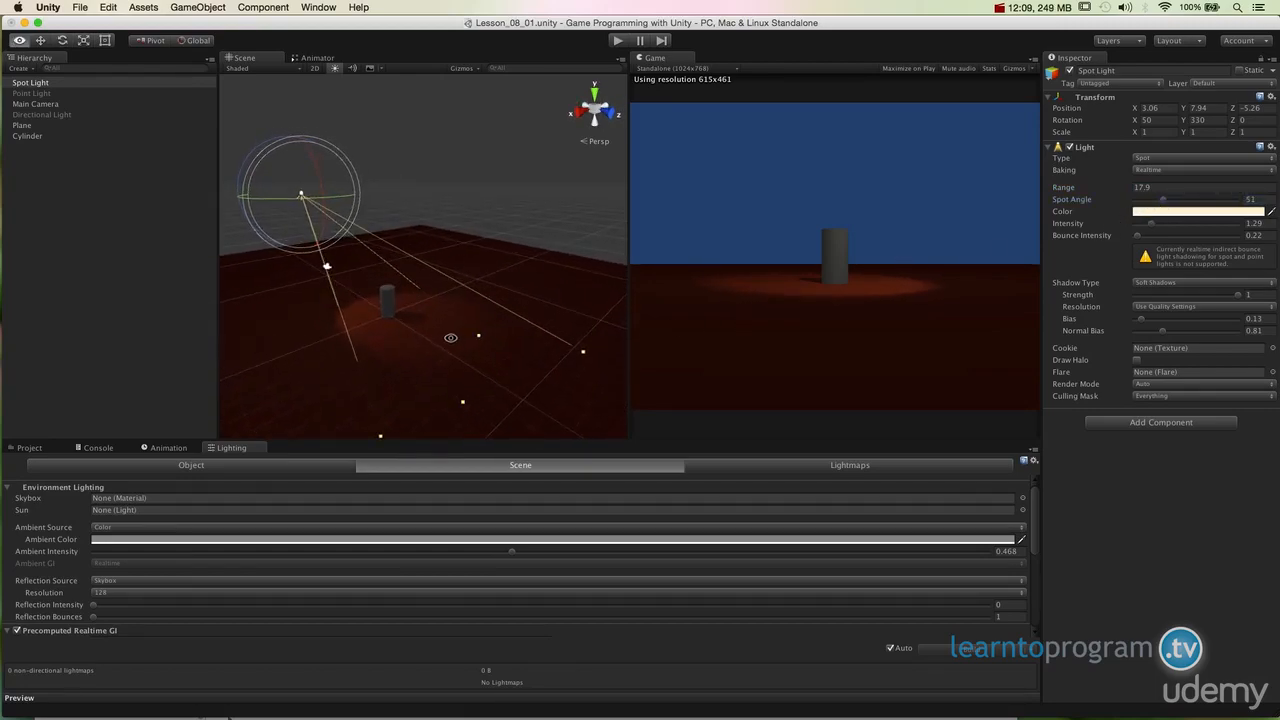
Step: Enable the Point Light and disable the Spot Light
click(88, 94)
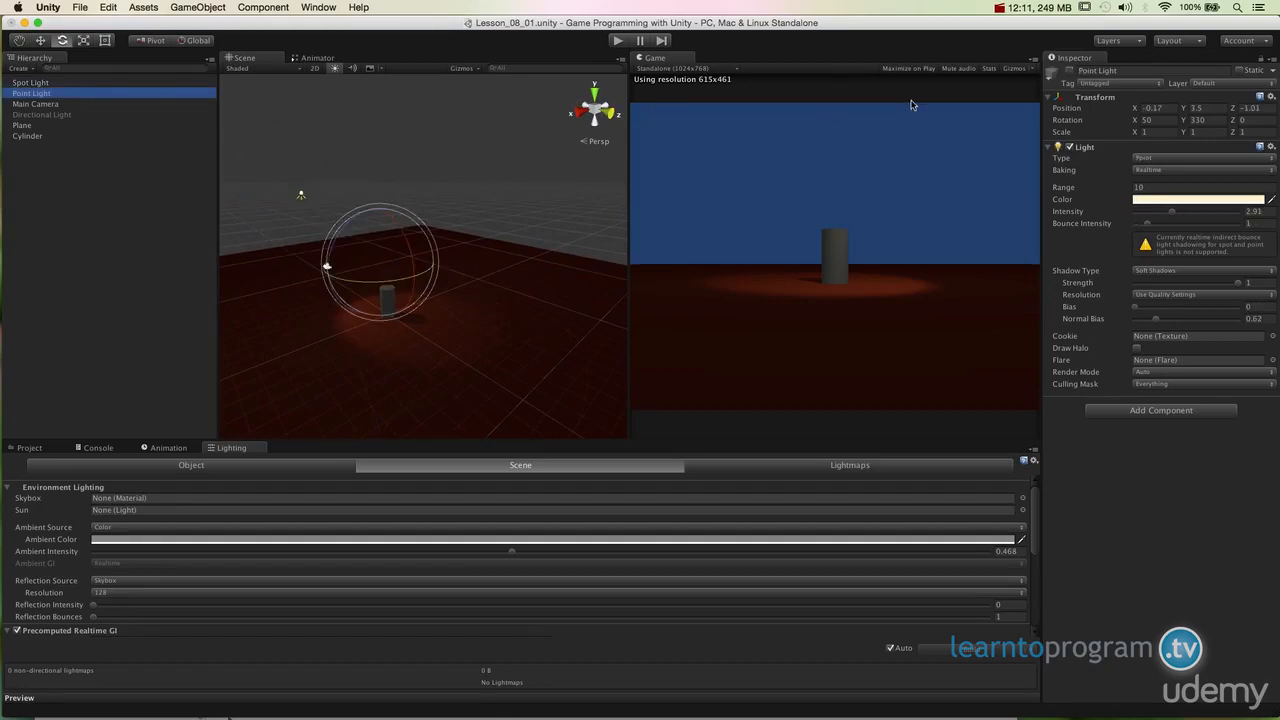
click(1069, 71)
click(33, 84)
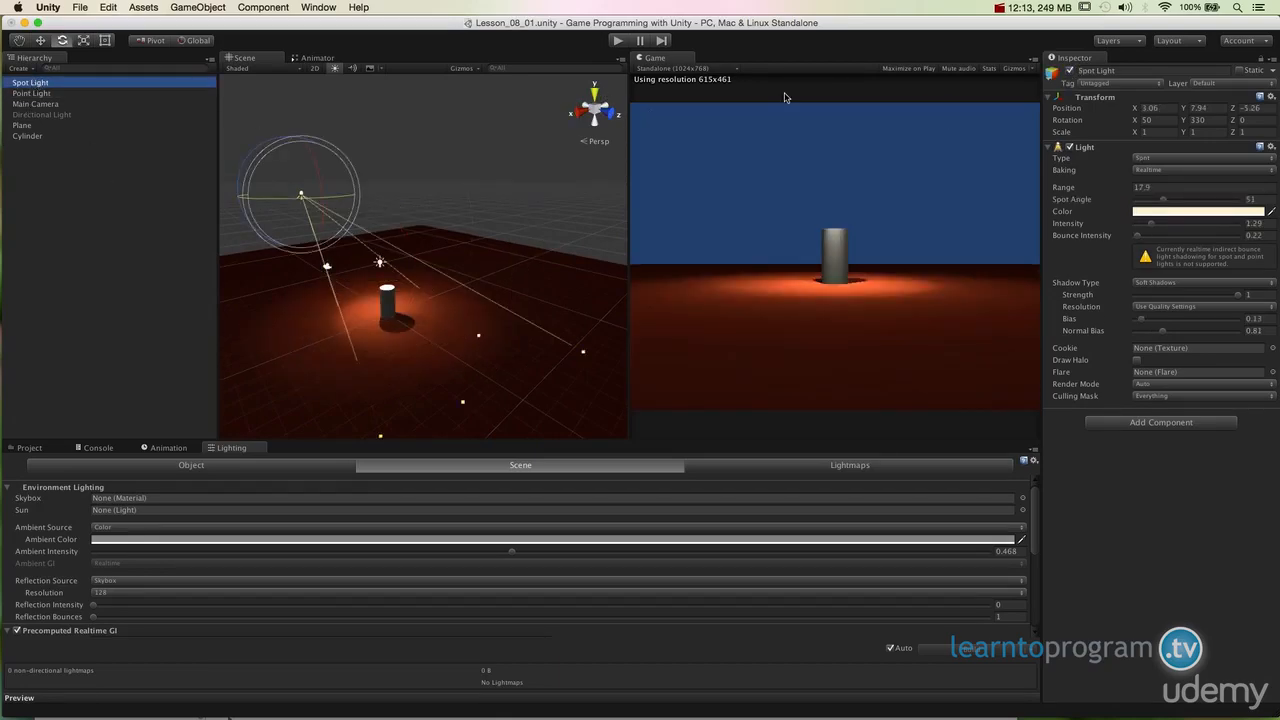
click(1070, 71)
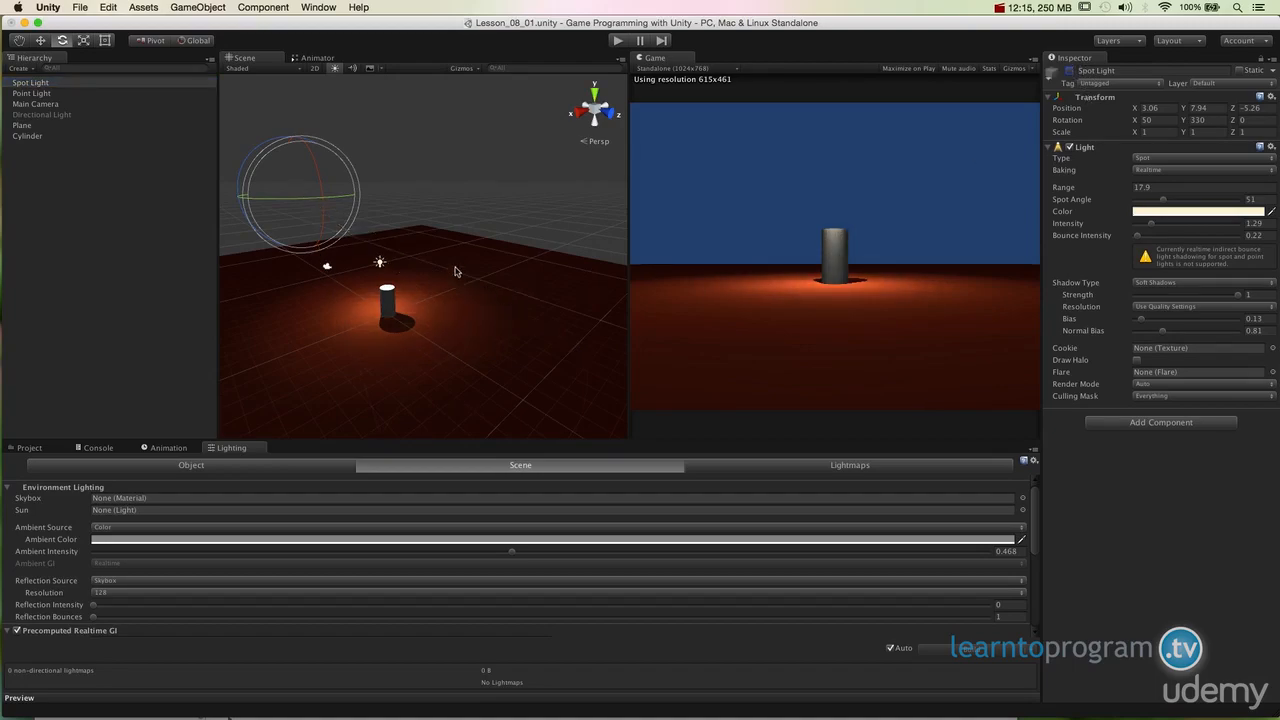
Step: Set the Spot Light's range to 95.1
drag(1100, 188, 1013, 183)
drag(756, 191, 1080, 219)
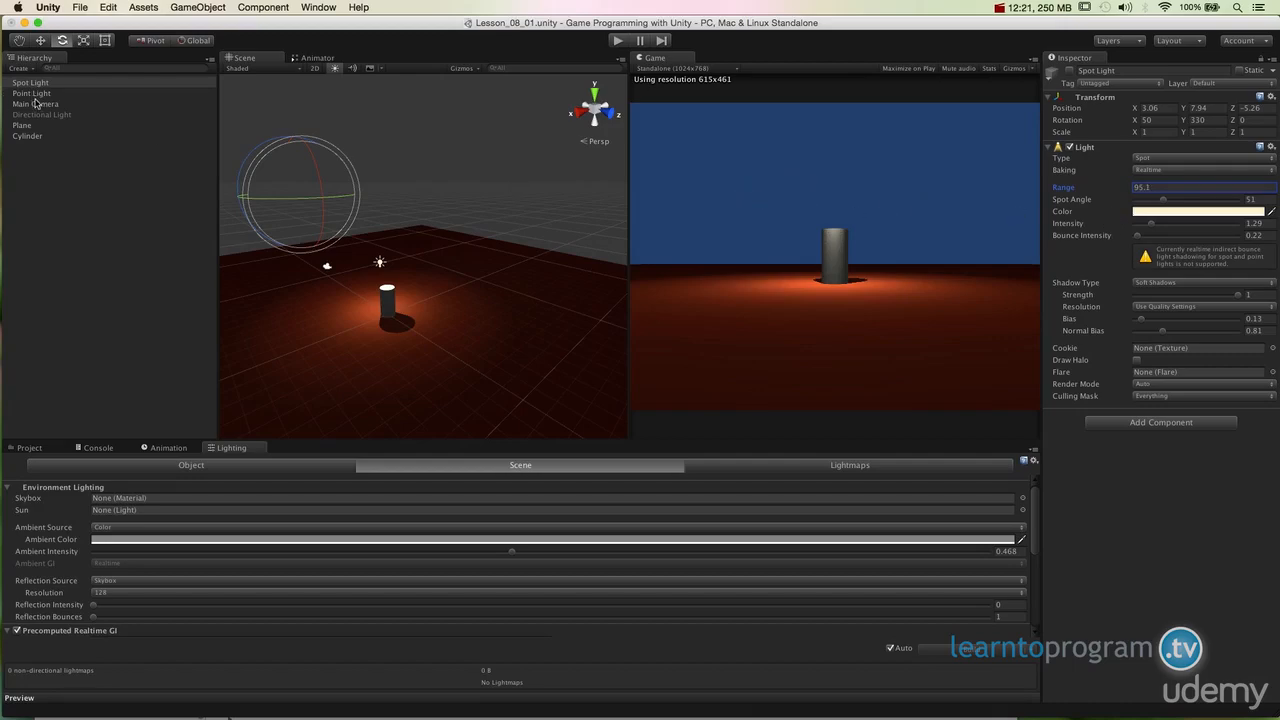
Step: Set the Point Light's range to 12.49 and its intensity to 3.53
click(33, 95)
drag(1083, 189, 1057, 182)
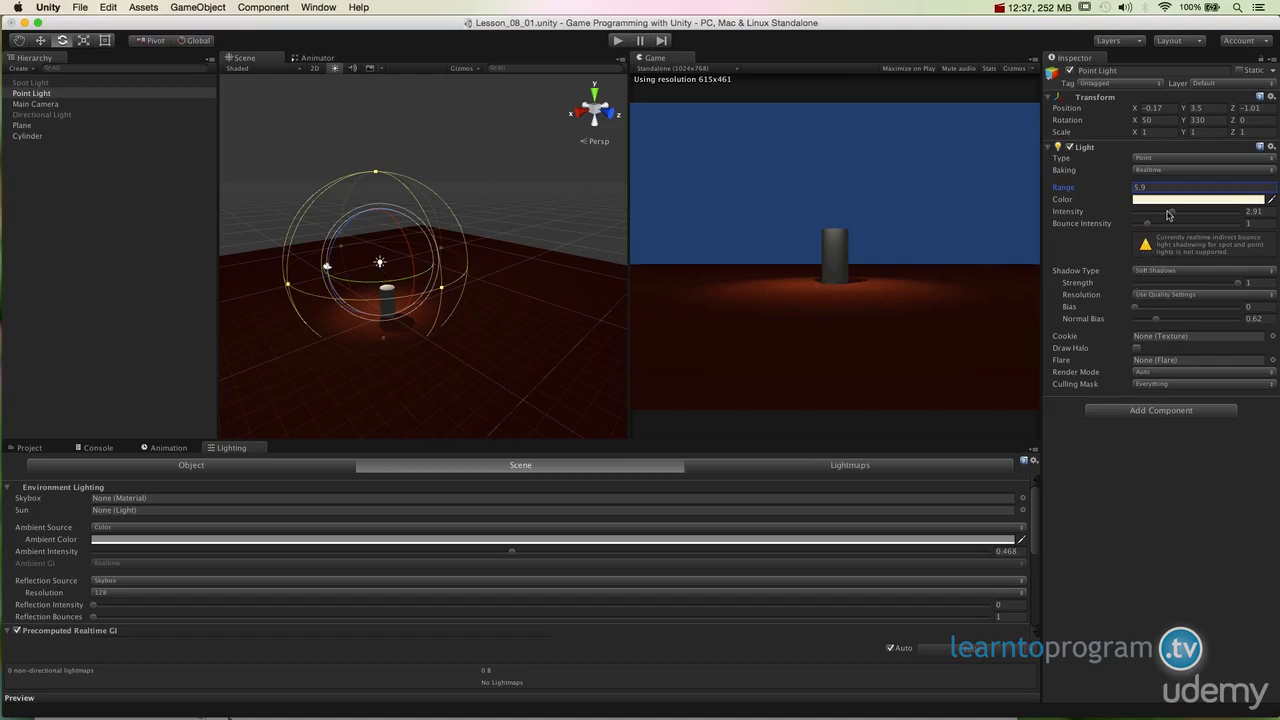
mouse_move(1174, 216)
mouse_down()
mouse_move(1198, 220)
mouse_move(1181, 221)
mouse_up()
drag(1104, 190, 1170, 190)
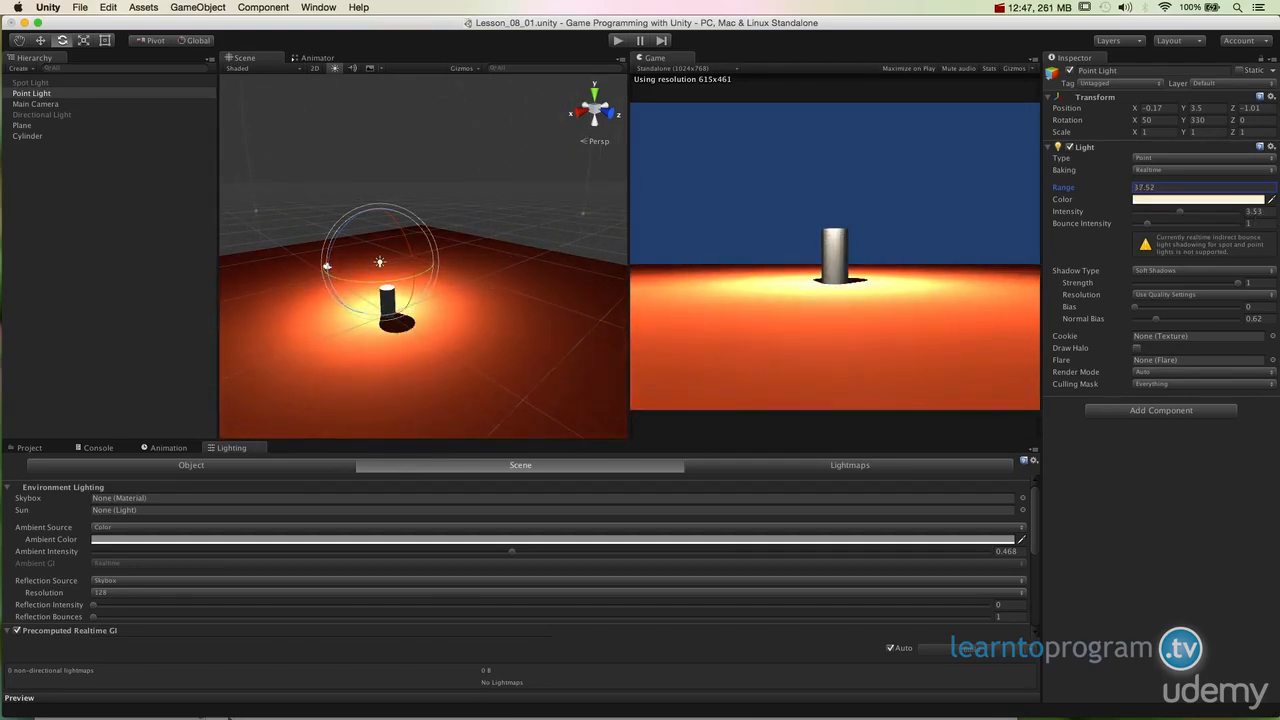
drag(1215, 213, 1152, 210)
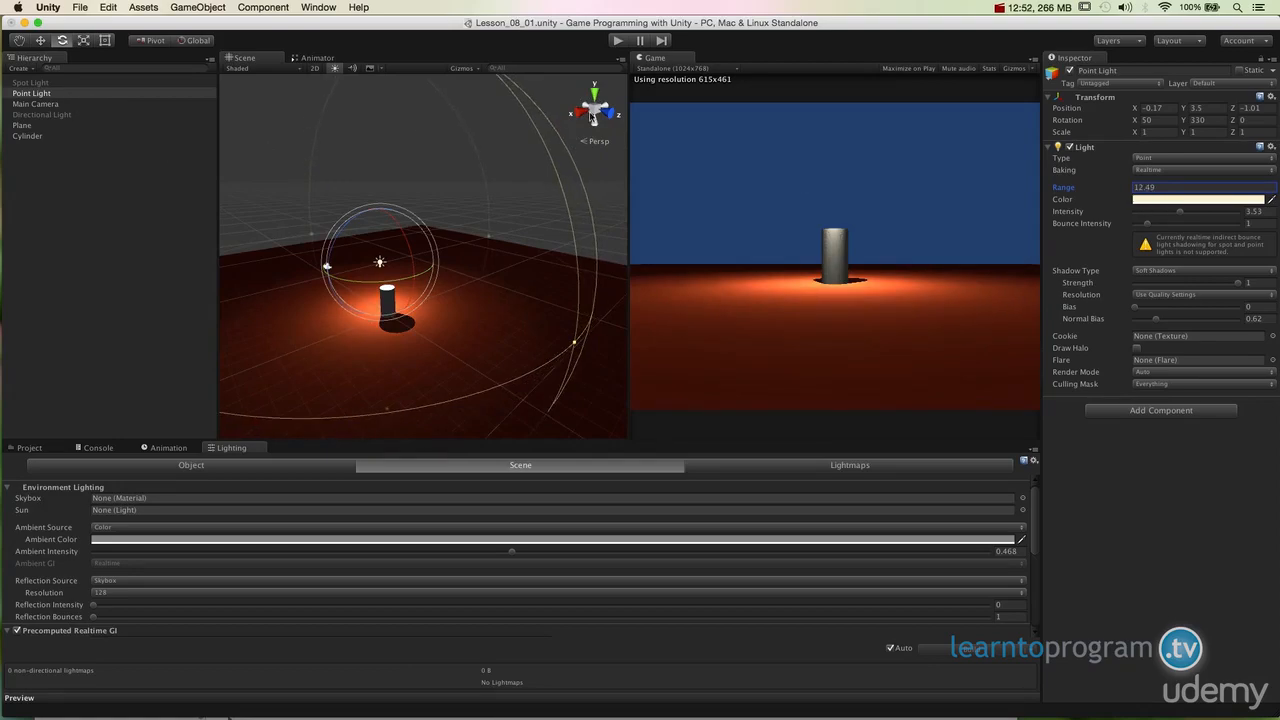
Step: Disable the Point Light and re-enable the Spot Light
click(1069, 71)
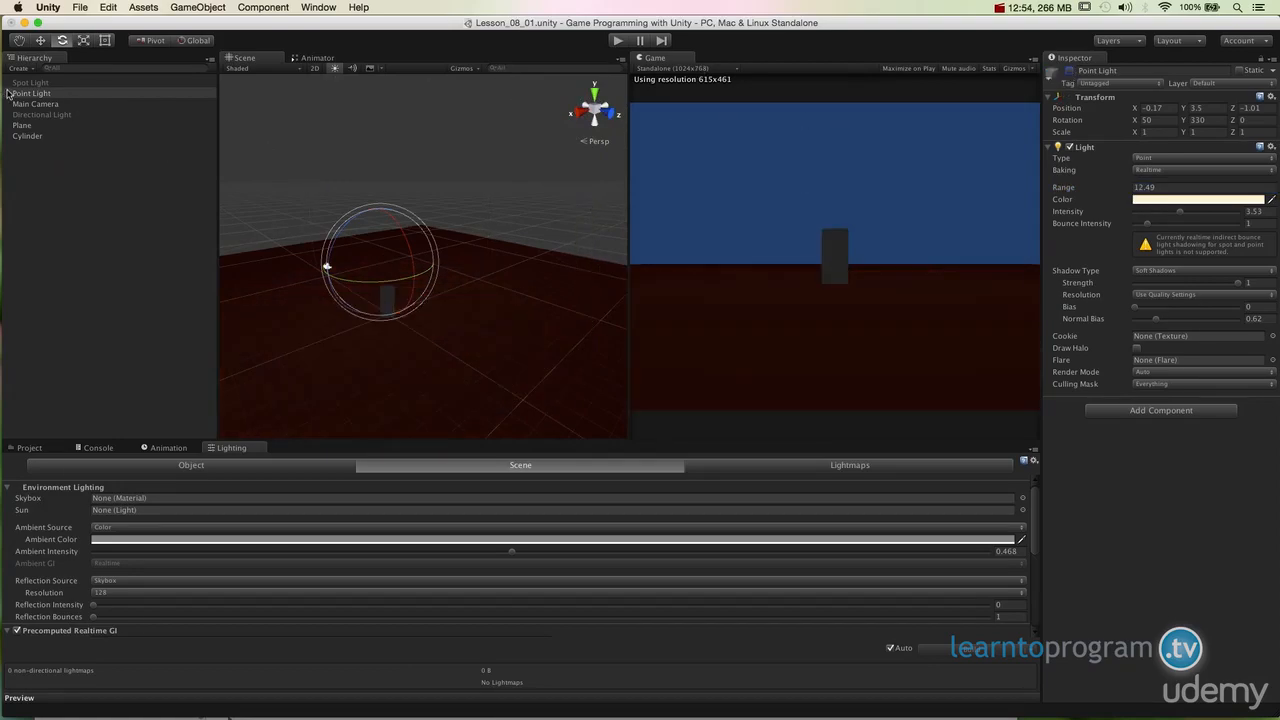
click(73, 84)
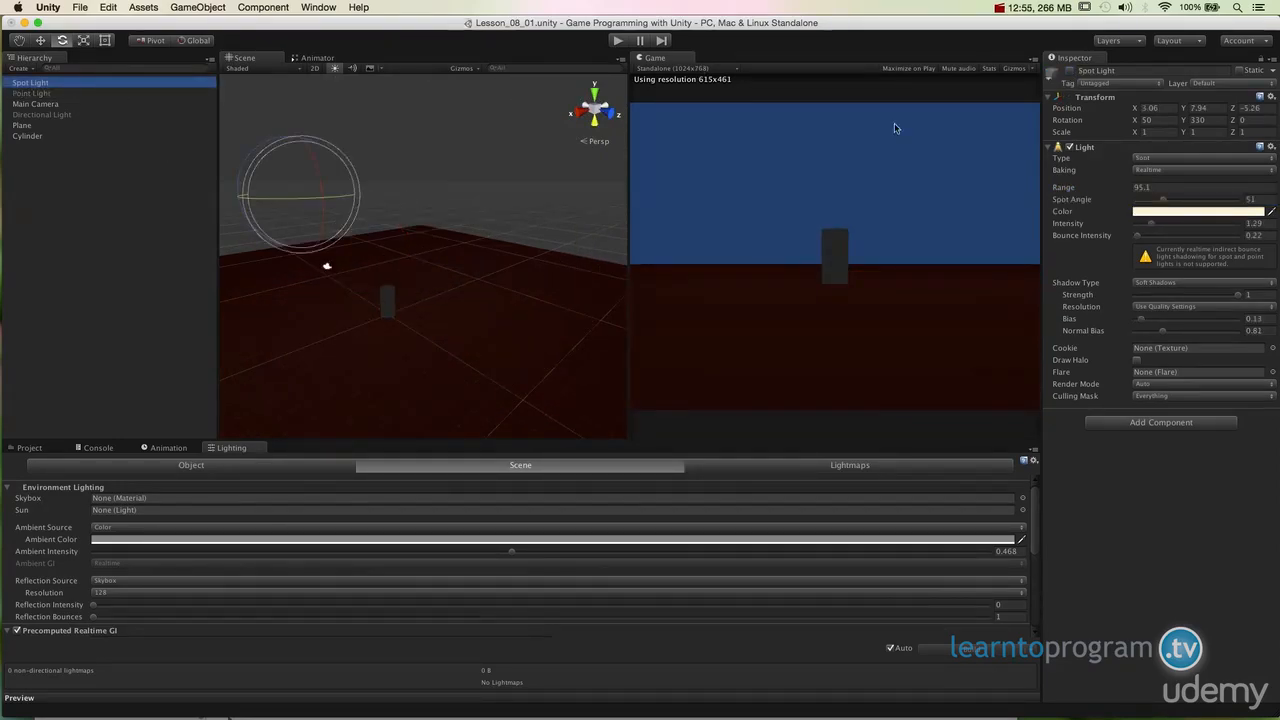
click(1069, 71)
alt+drag(532, 291, 326, 155)
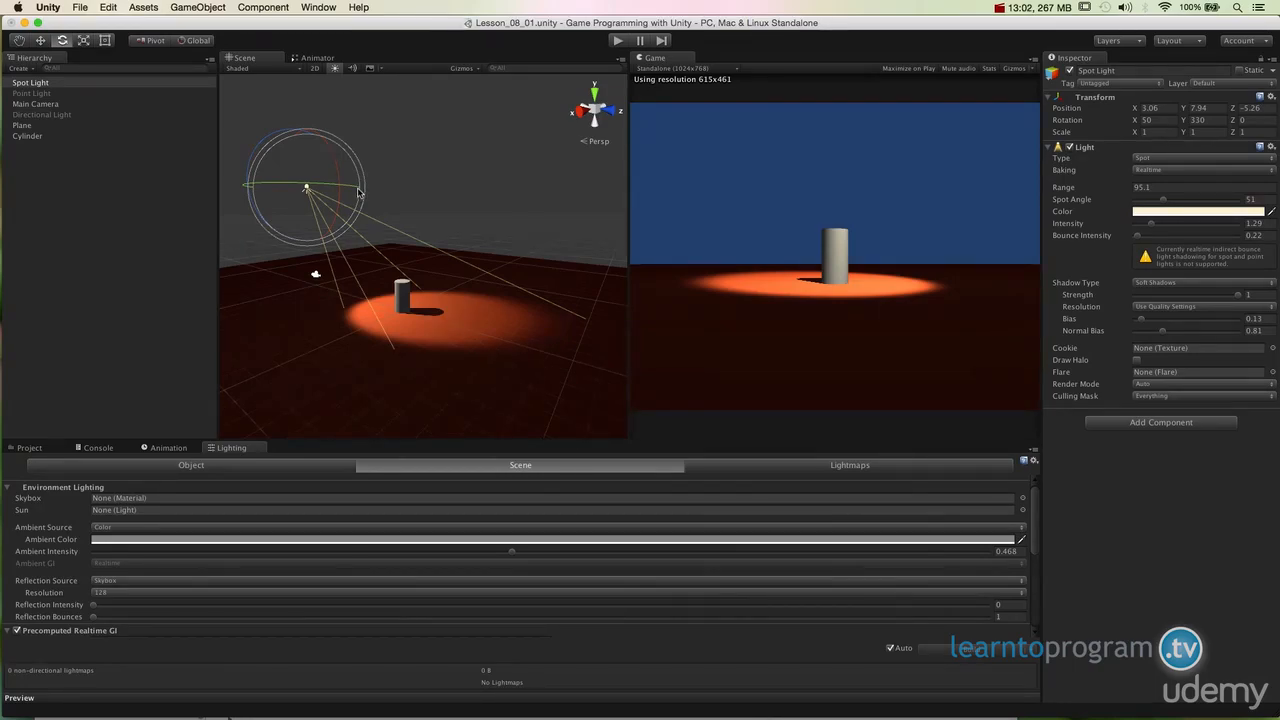
key(alt)
alt+drag(472, 178, 298, 265)
key(w)
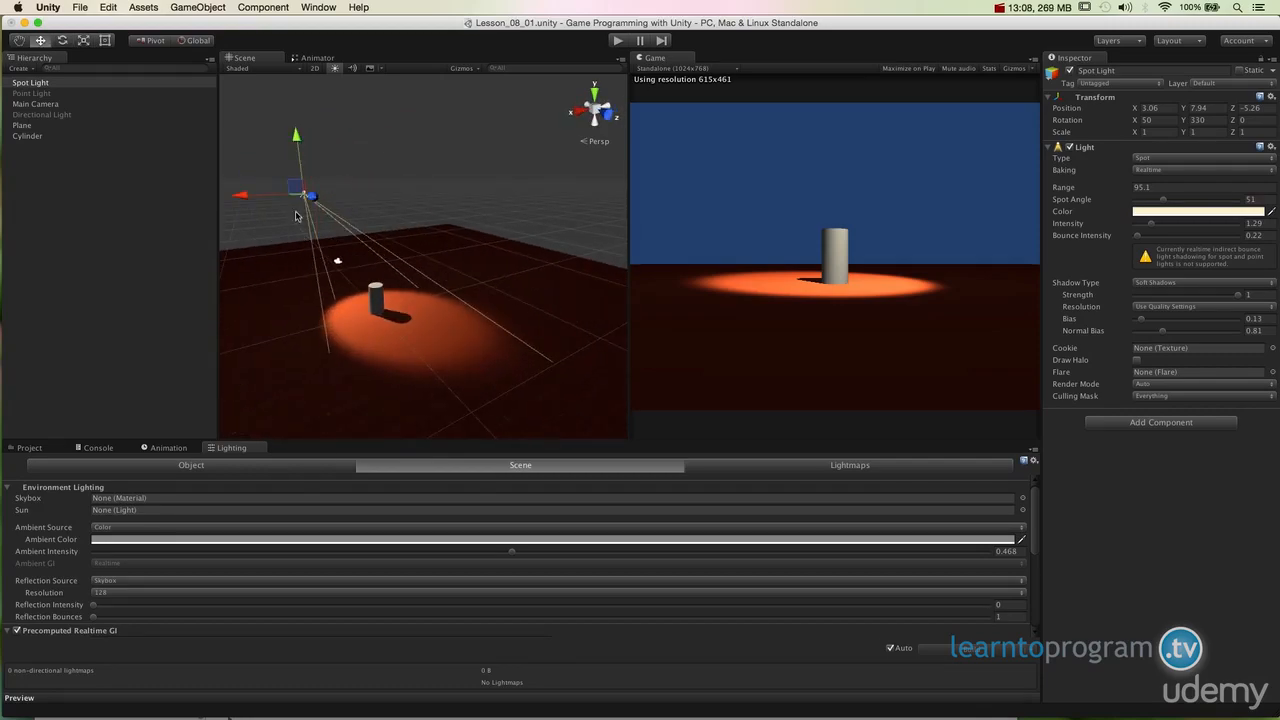
mouse_move(258, 196)
mouse_down()
mouse_move(343, 198)
mouse_move(208, 197)
mouse_move(257, 197)
mouse_up()
alt+drag(345, 246, 414, 260)
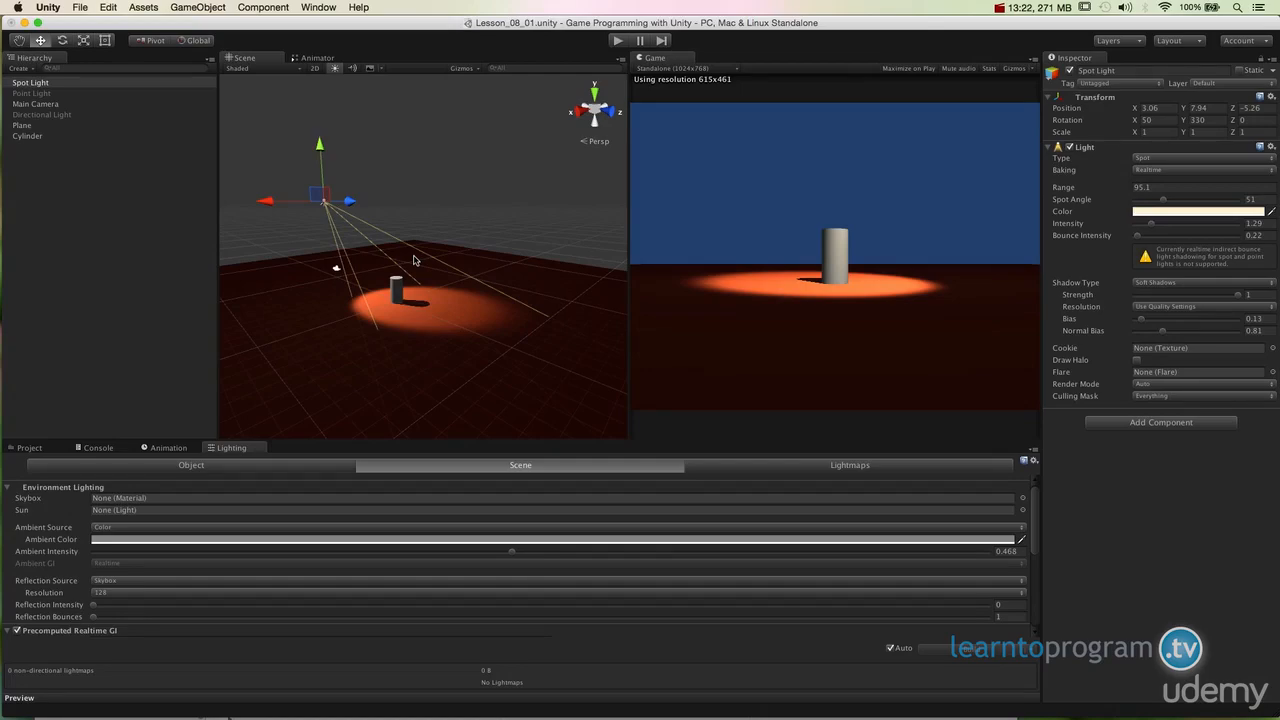
alt+drag(414, 259, 500, 305)
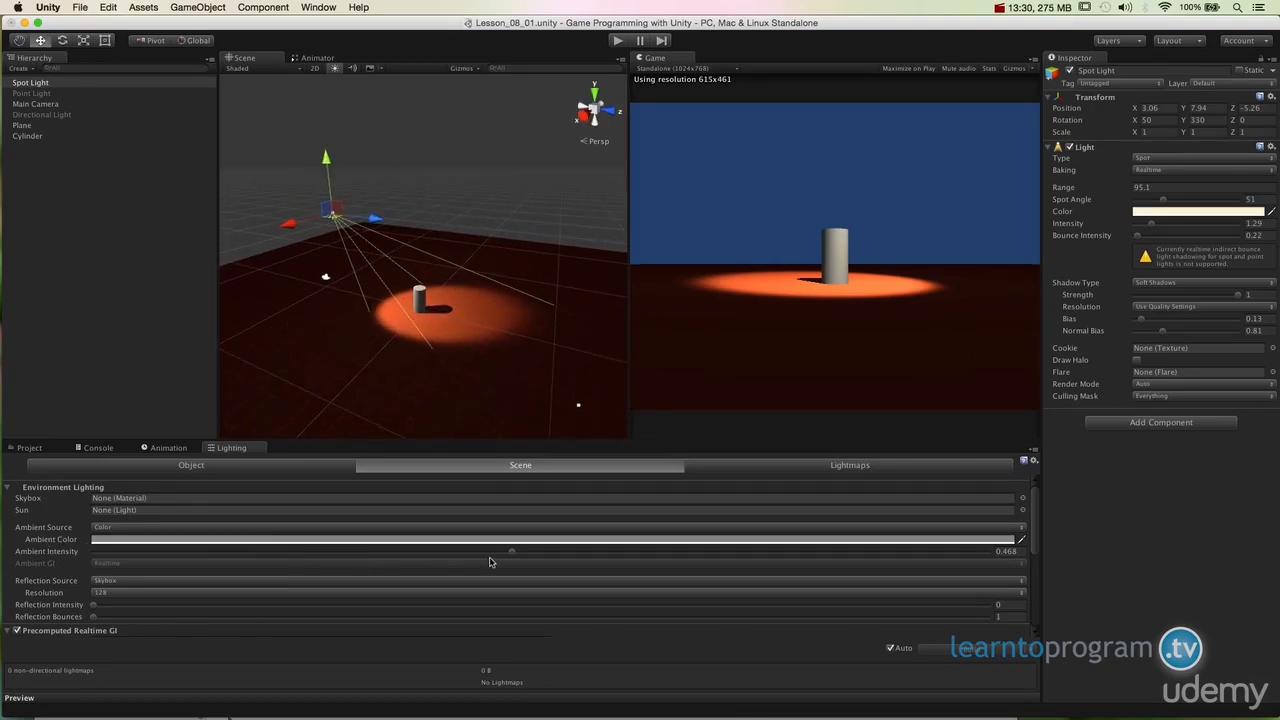
Step: Set the scene's ambient intensity to 0.5715 in the Lighting settings
drag(492, 555, 80, 569)
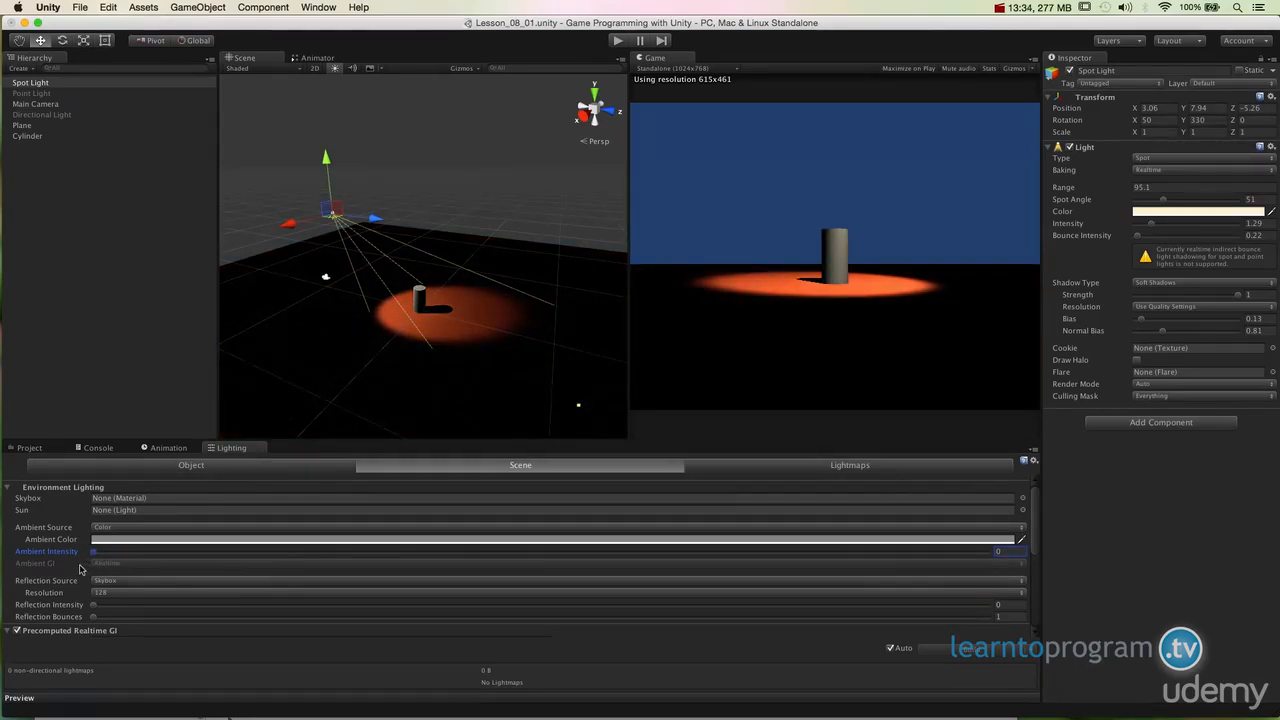
drag(81, 569, 360, 566)
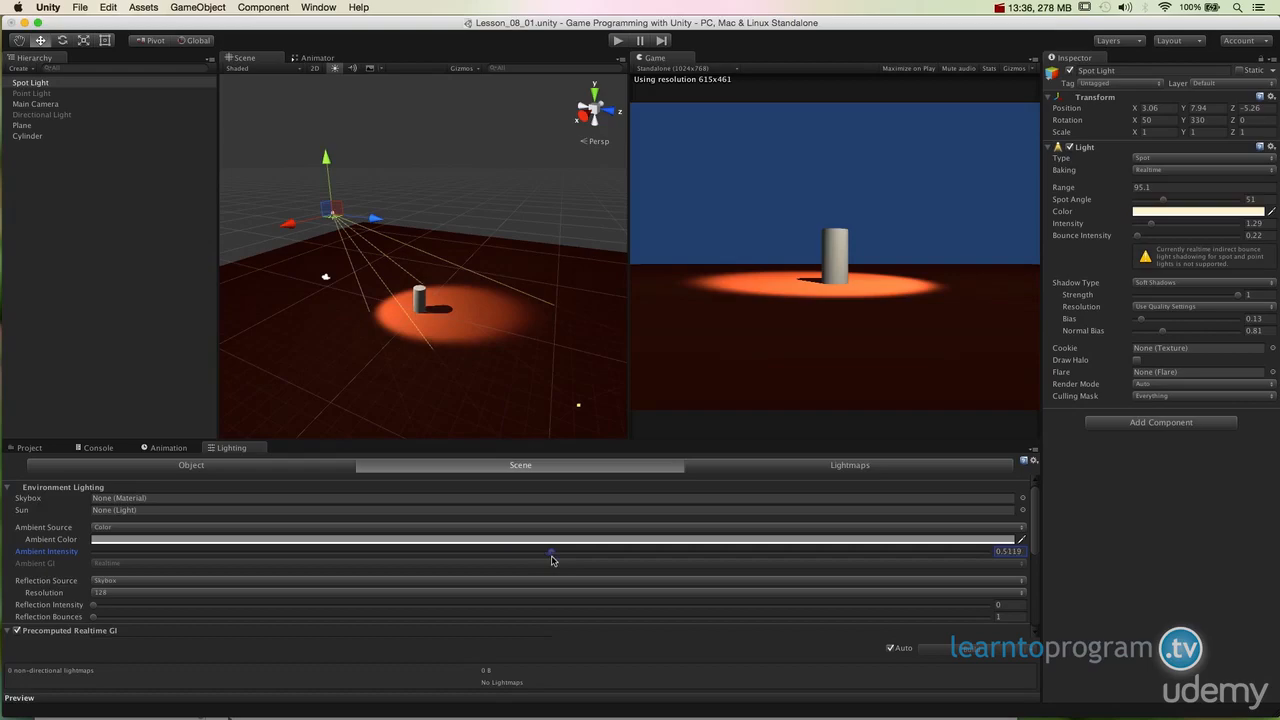
drag(552, 563, 583, 565)
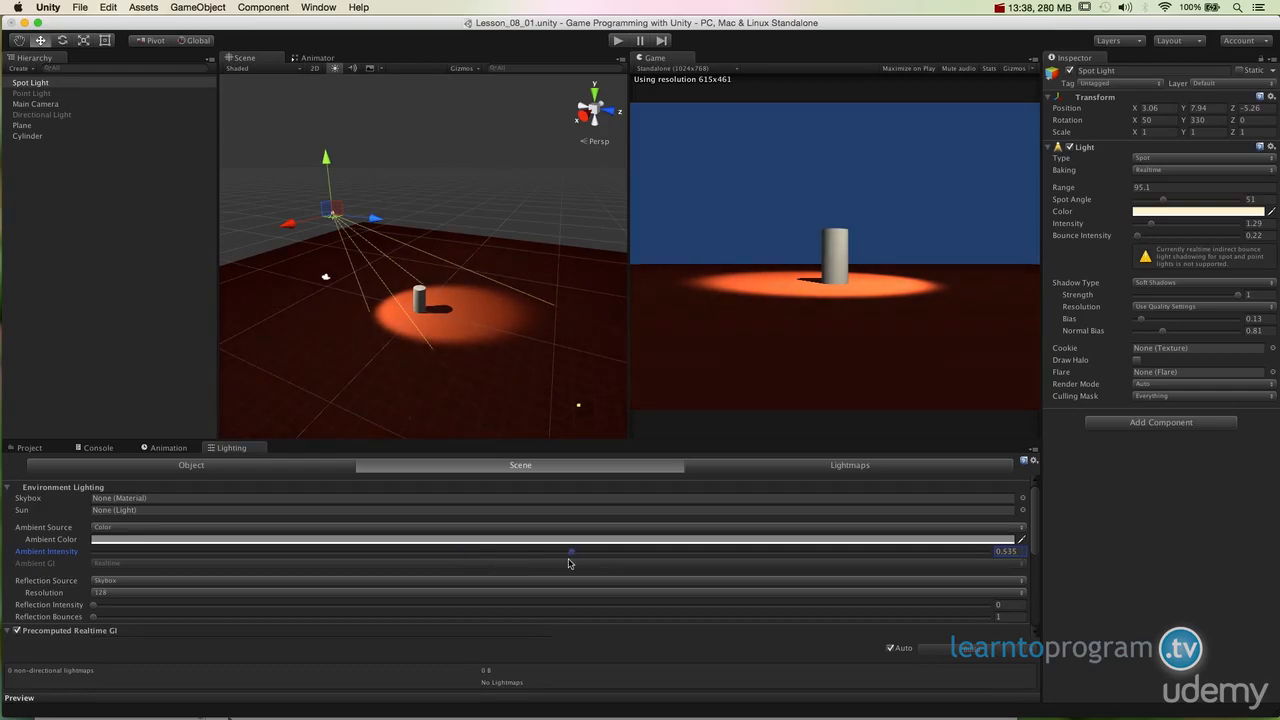
mouse_move(568, 565)
mouse_down()
mouse_move(535, 565)
mouse_move(555, 565)
mouse_up()
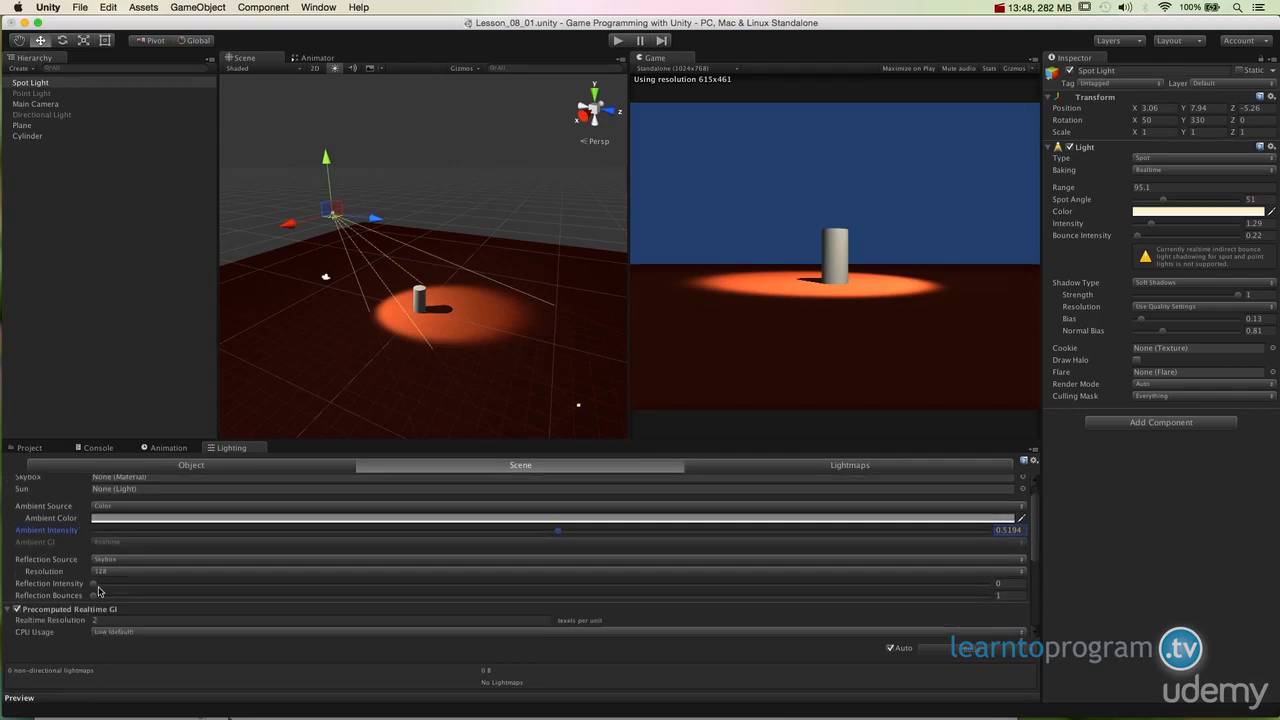
drag(97, 589, 50, 588)
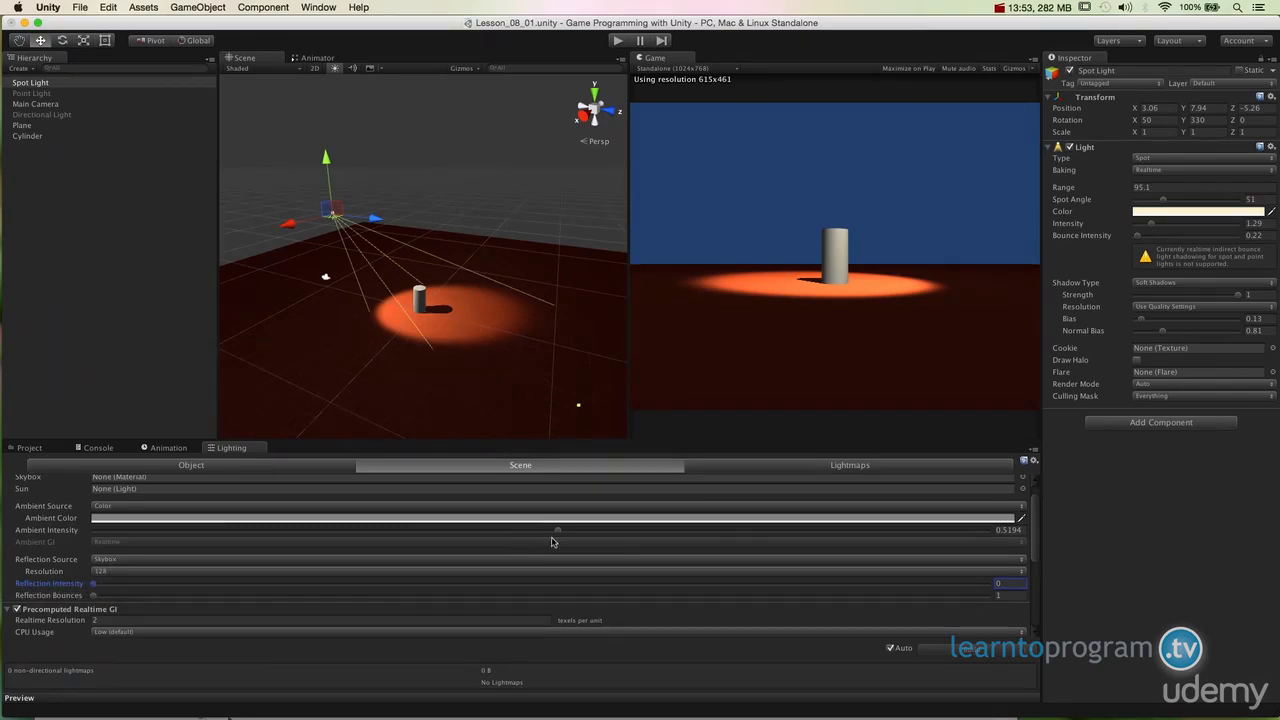
drag(555, 533, 607, 536)
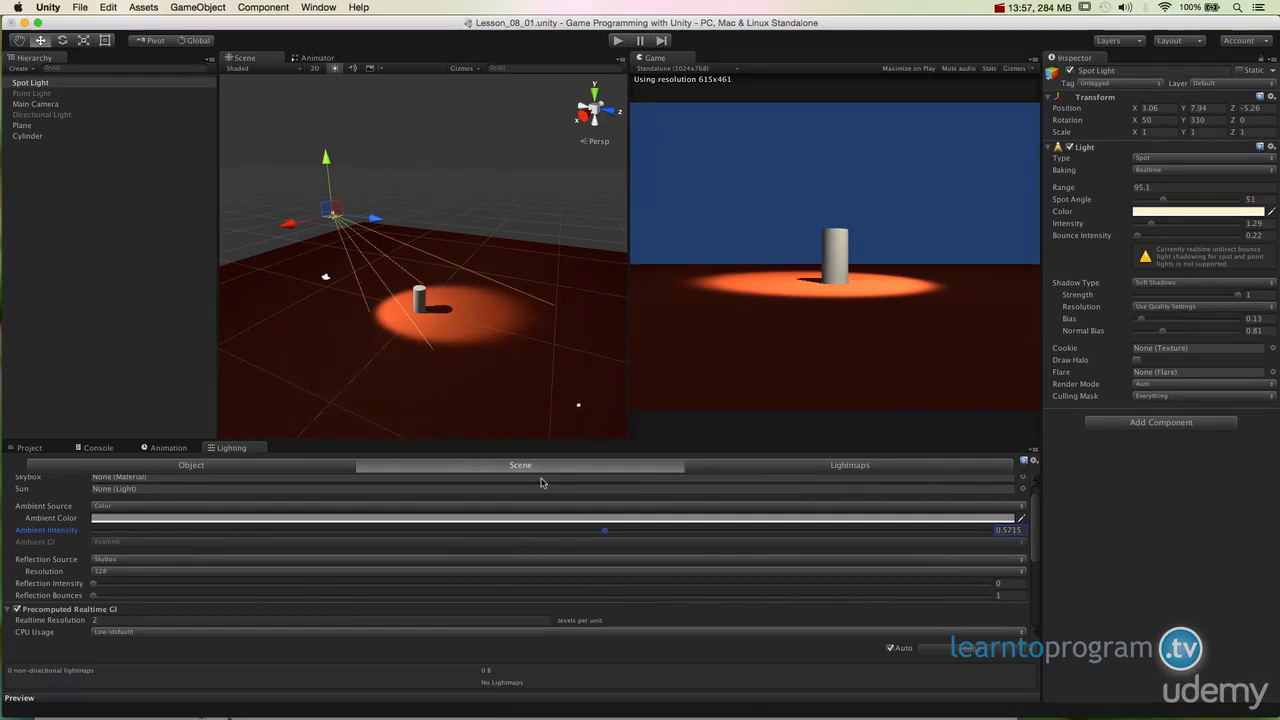
alt+drag(481, 315, 566, 258)
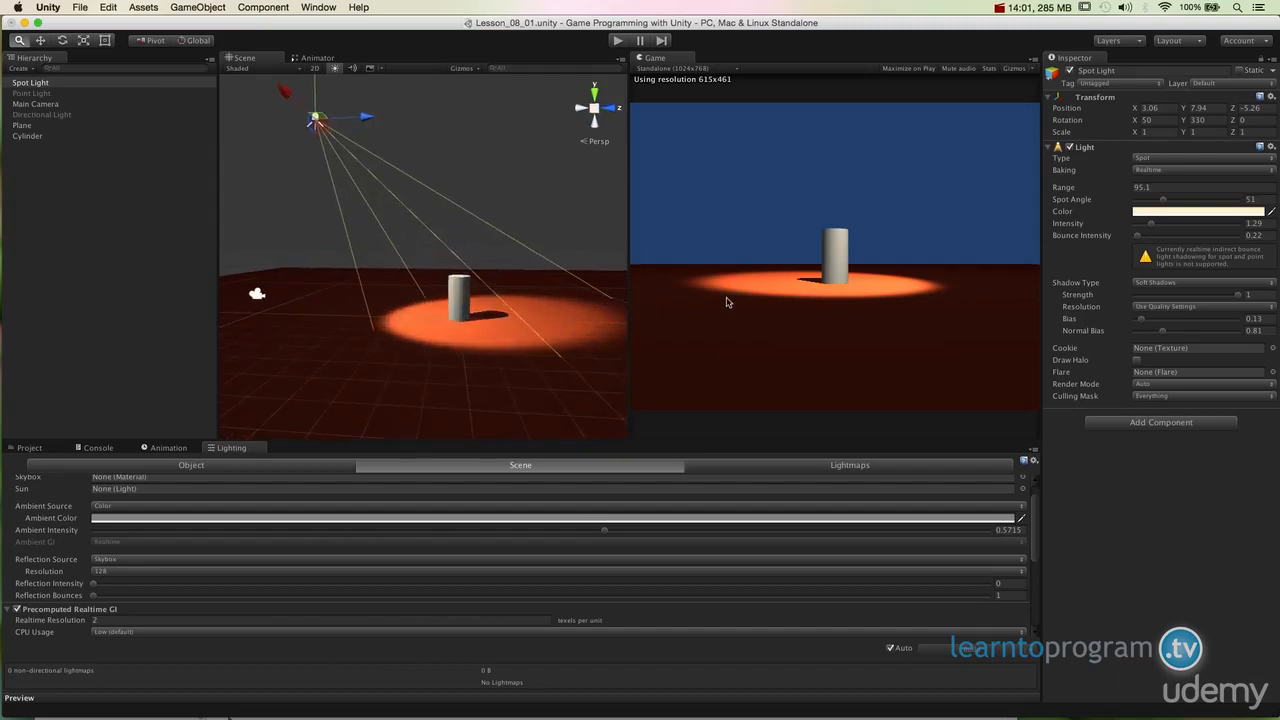
alt+drag(479, 325, 517, 320)
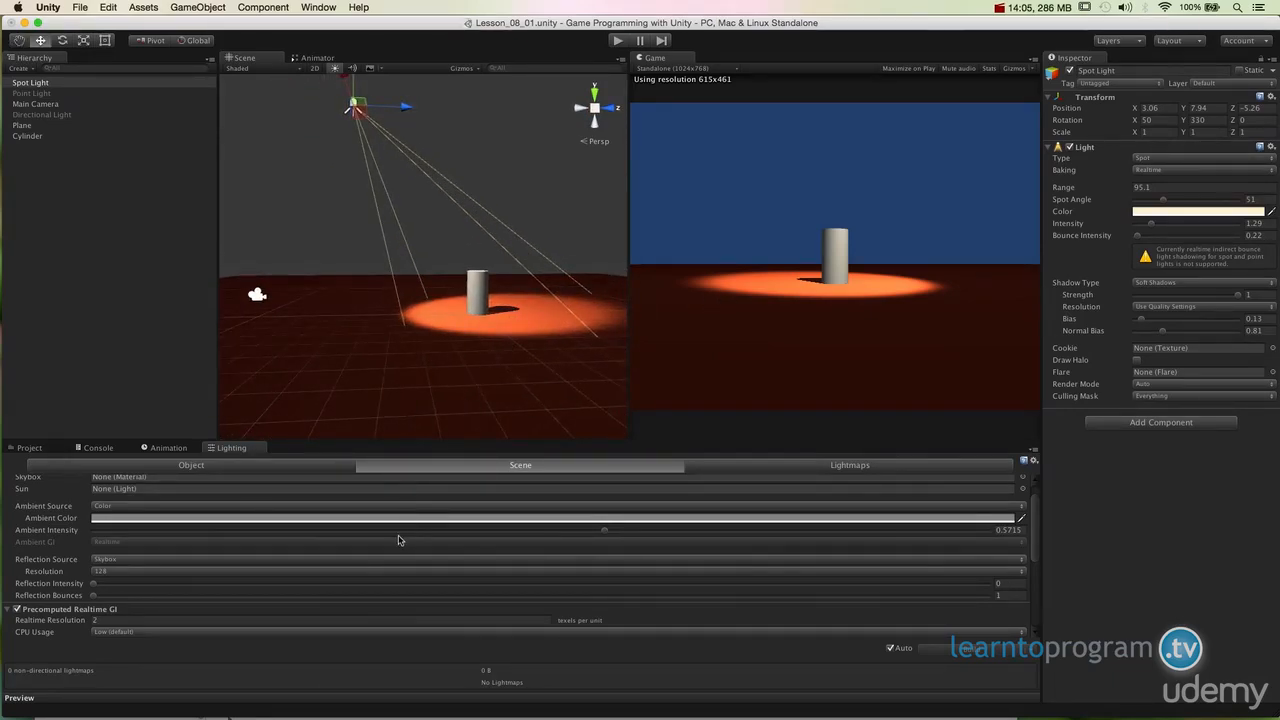
scroll(398, 540, up, 2)
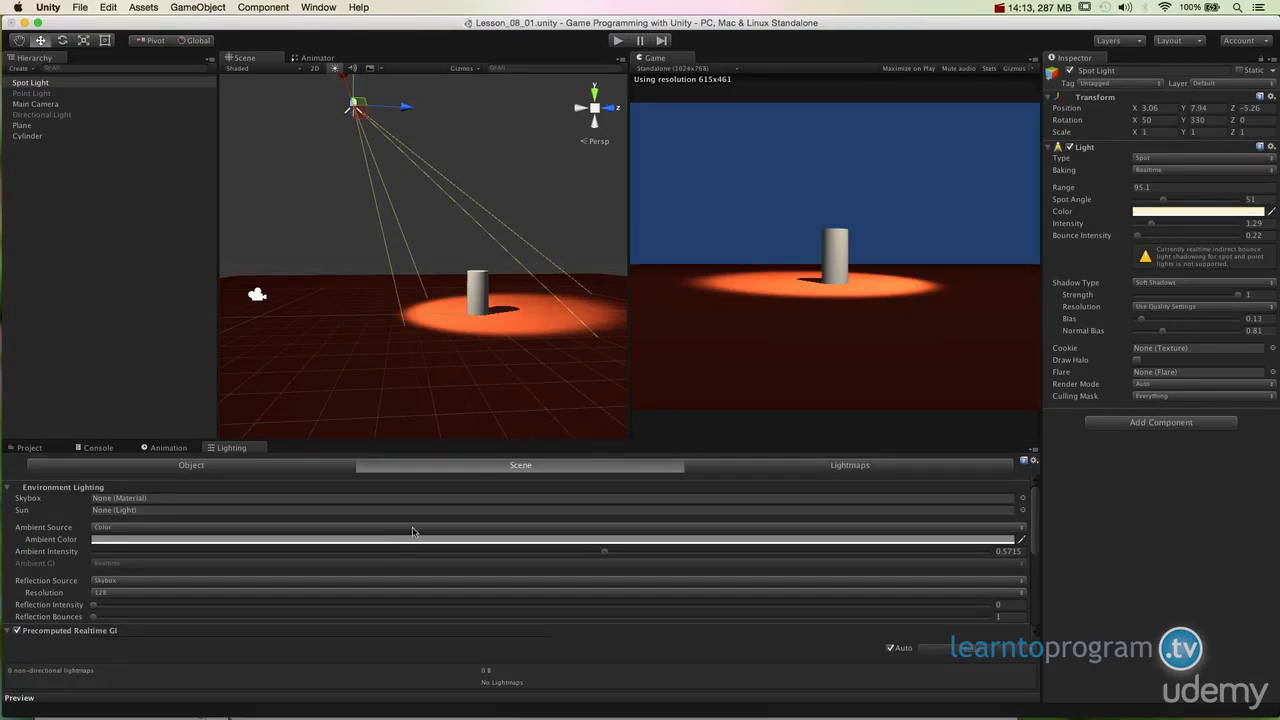
click(998, 8)
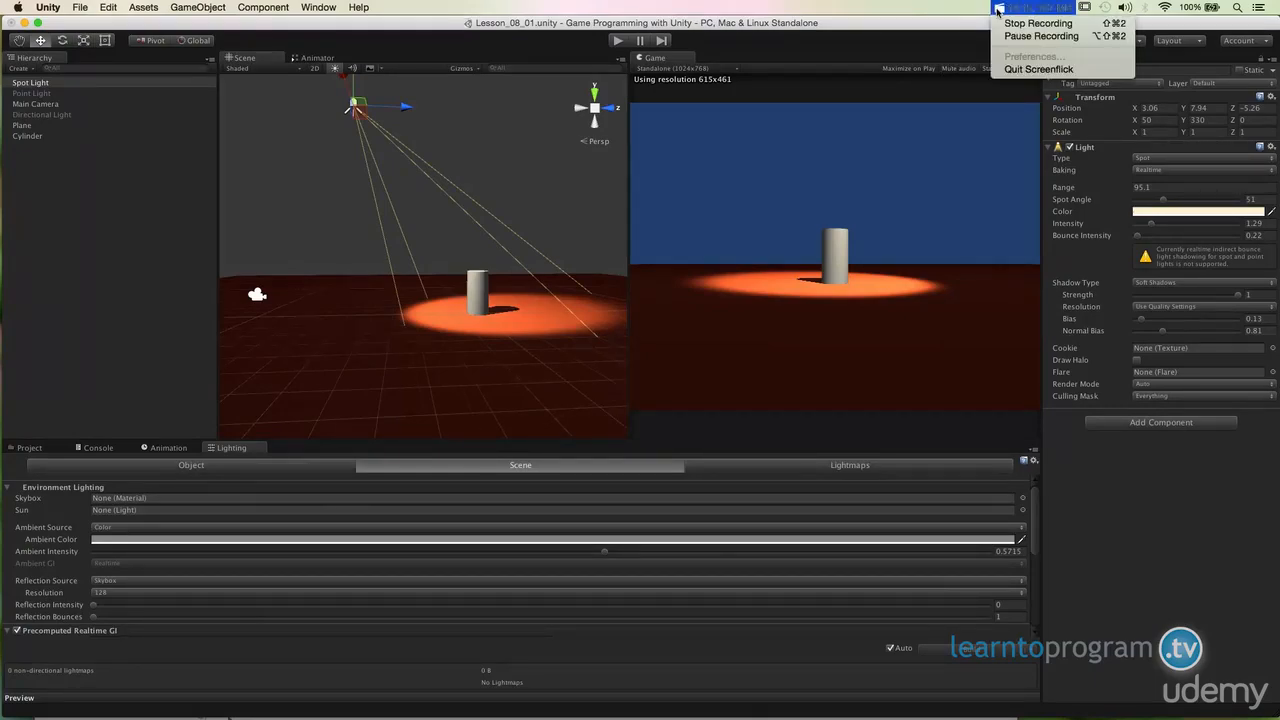